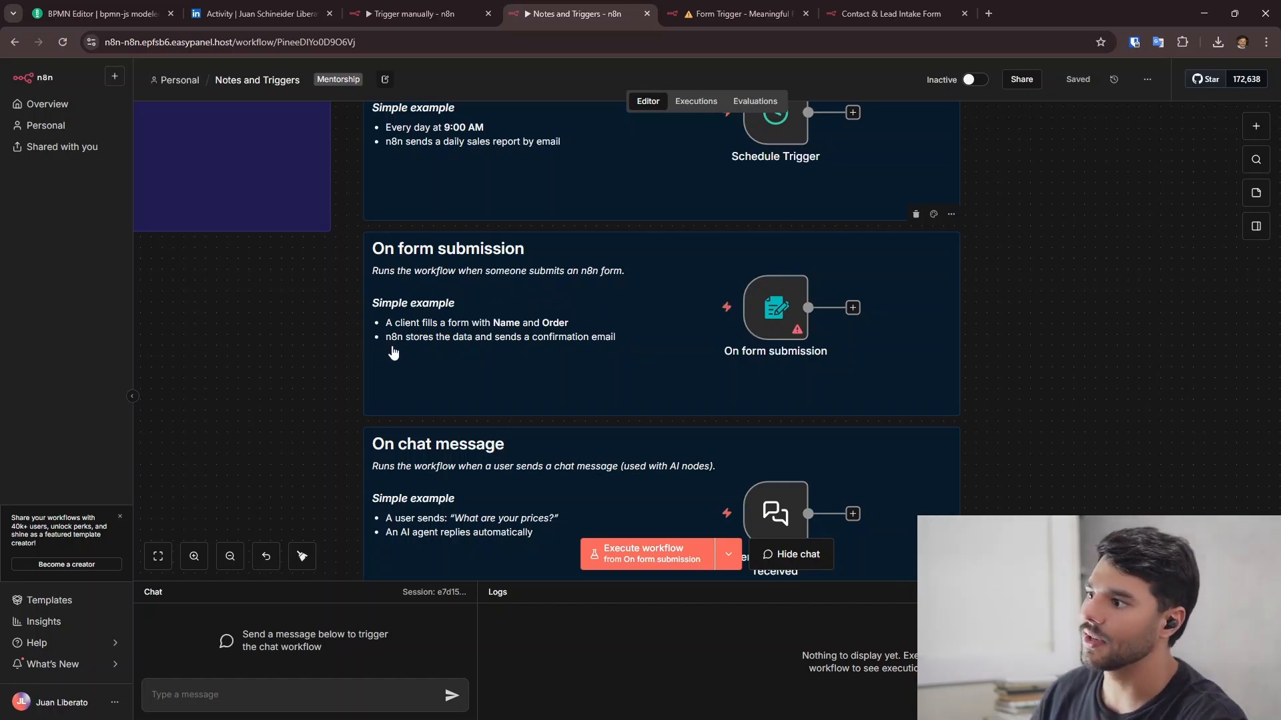
# - Bring up the Triggers workflow and its lone Trigger manually node
pyautogui.scroll(3, 440, 341)
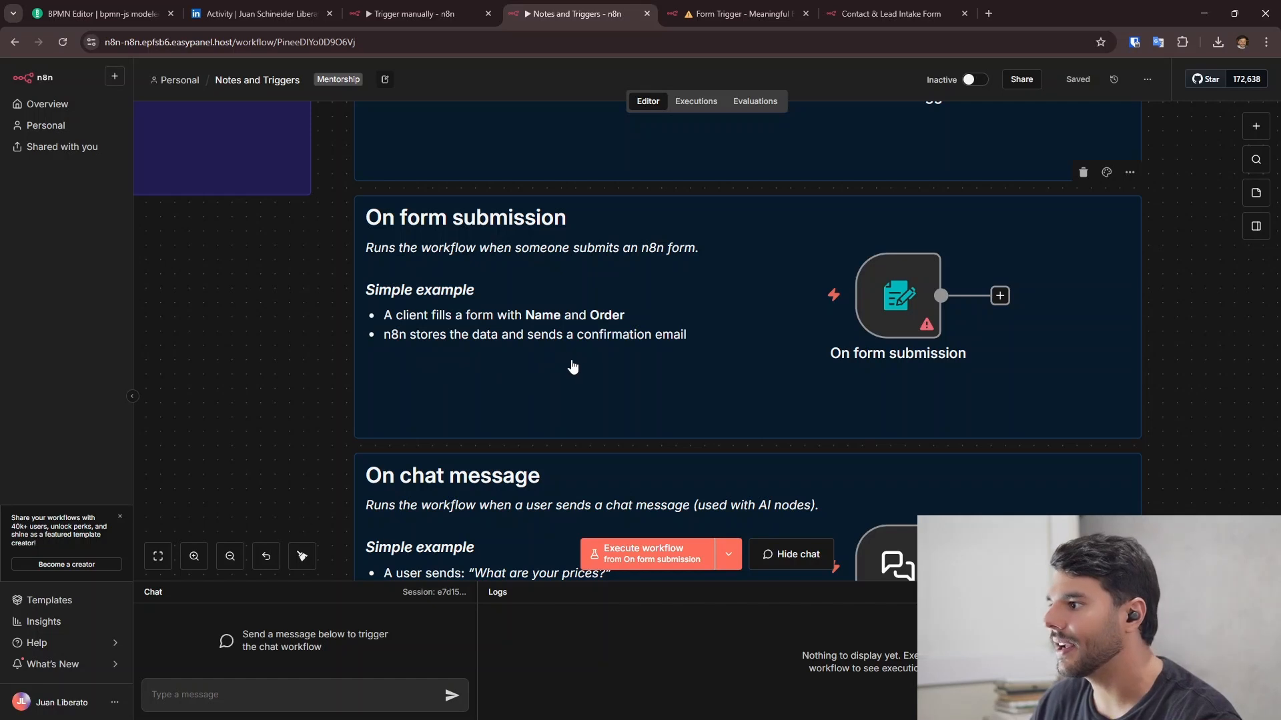
pyautogui.moveTo(667, 365)
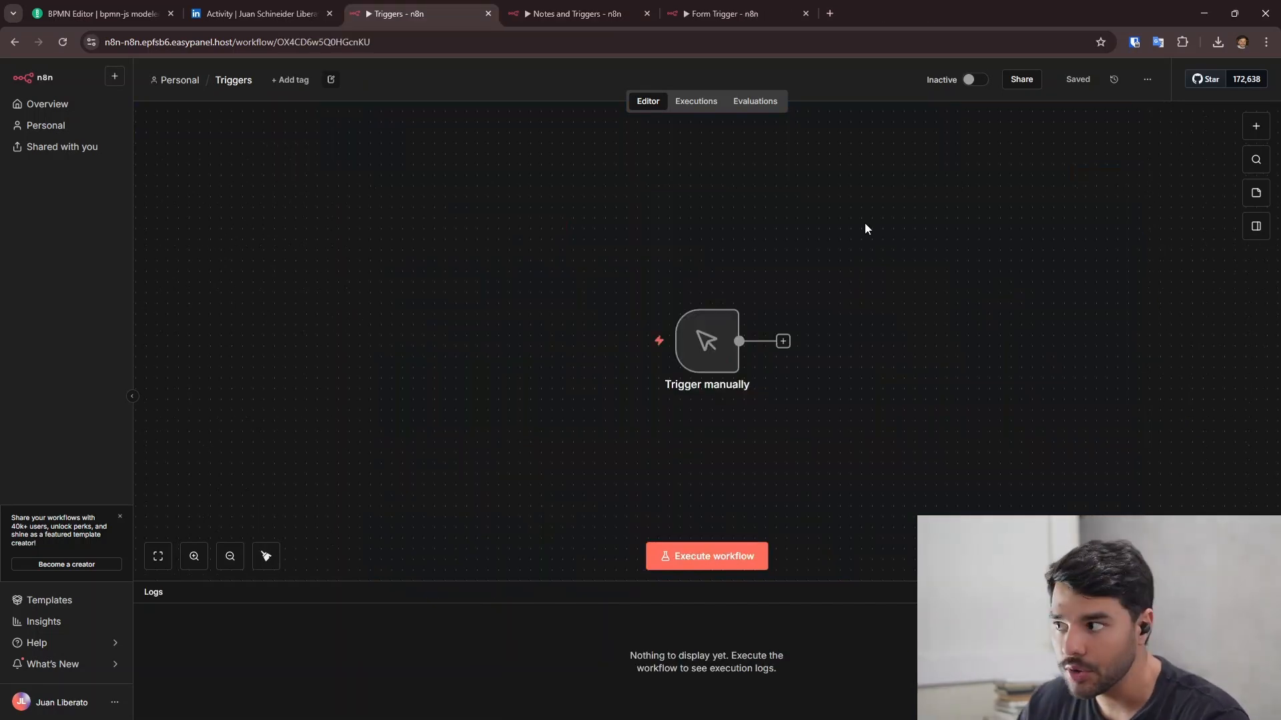
# - Delete the Trigger manually node and recentre the empty canvas on the Add first step placeholder
pyautogui.moveTo(906, 334); pyautogui.dragTo(918, 230)
pyautogui.scroll(5, 651, 224)
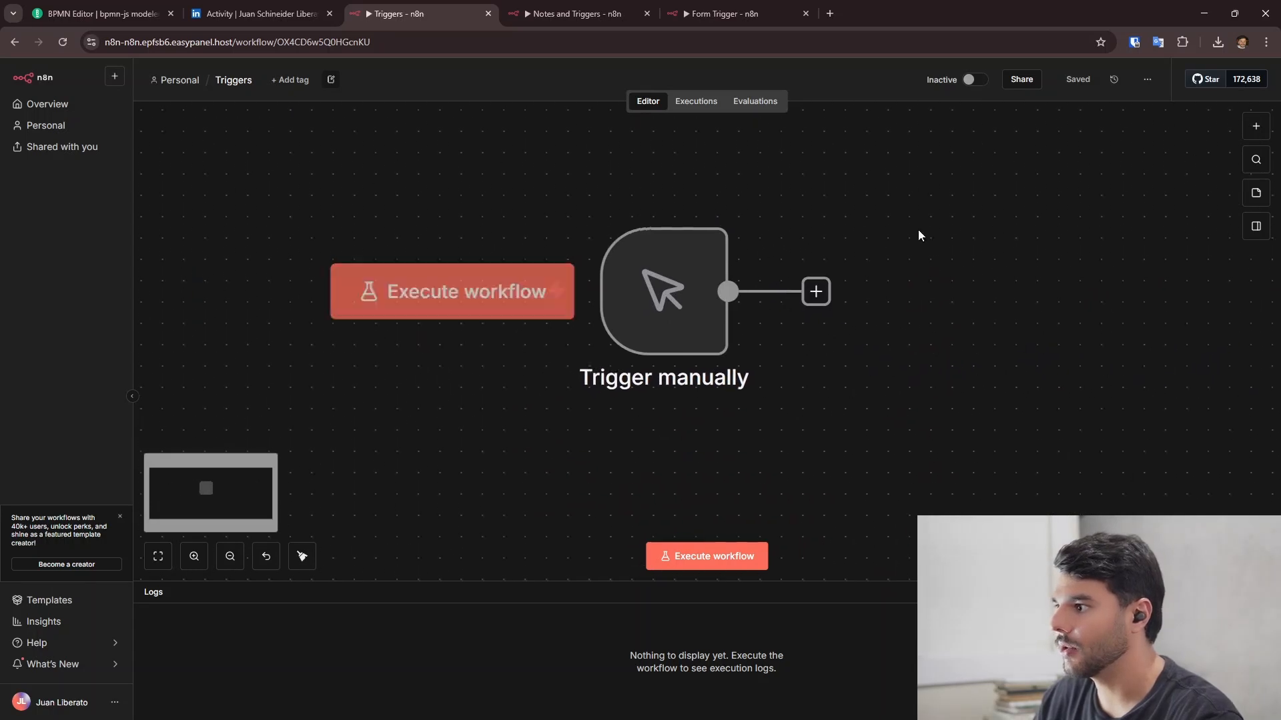
pyautogui.moveTo(663, 287)
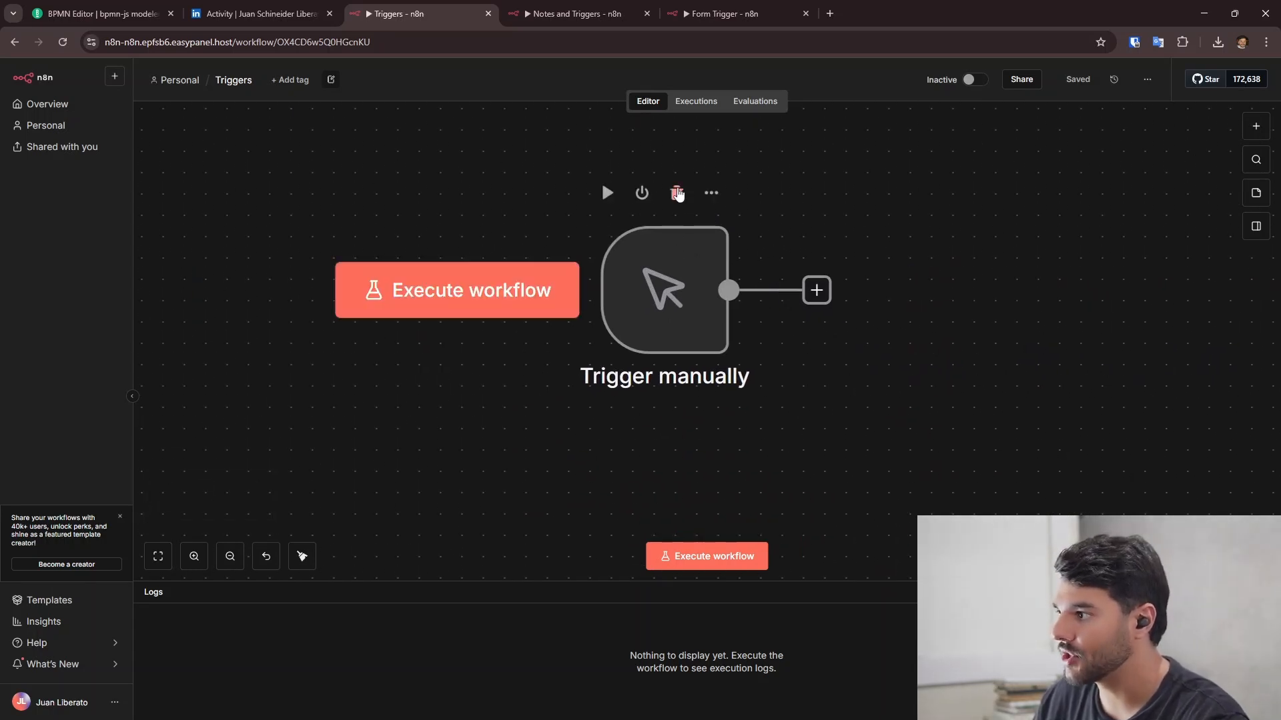
pyautogui.click(678, 193)
pyautogui.scroll(-3, 912, 286)
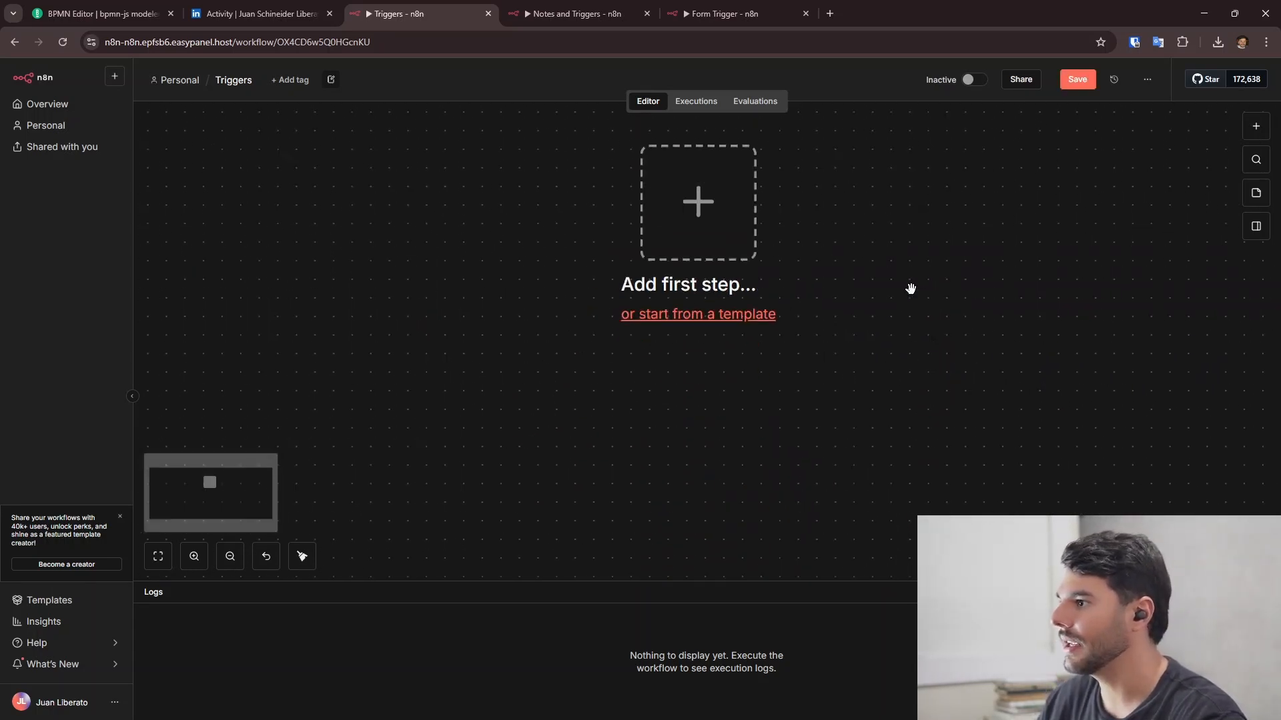
pyautogui.moveTo(852, 235); pyautogui.dragTo(799, 335)
pyautogui.scroll(-2, 758, 283)
pyautogui.moveTo(799, 280); pyautogui.dragTo(796, 310)
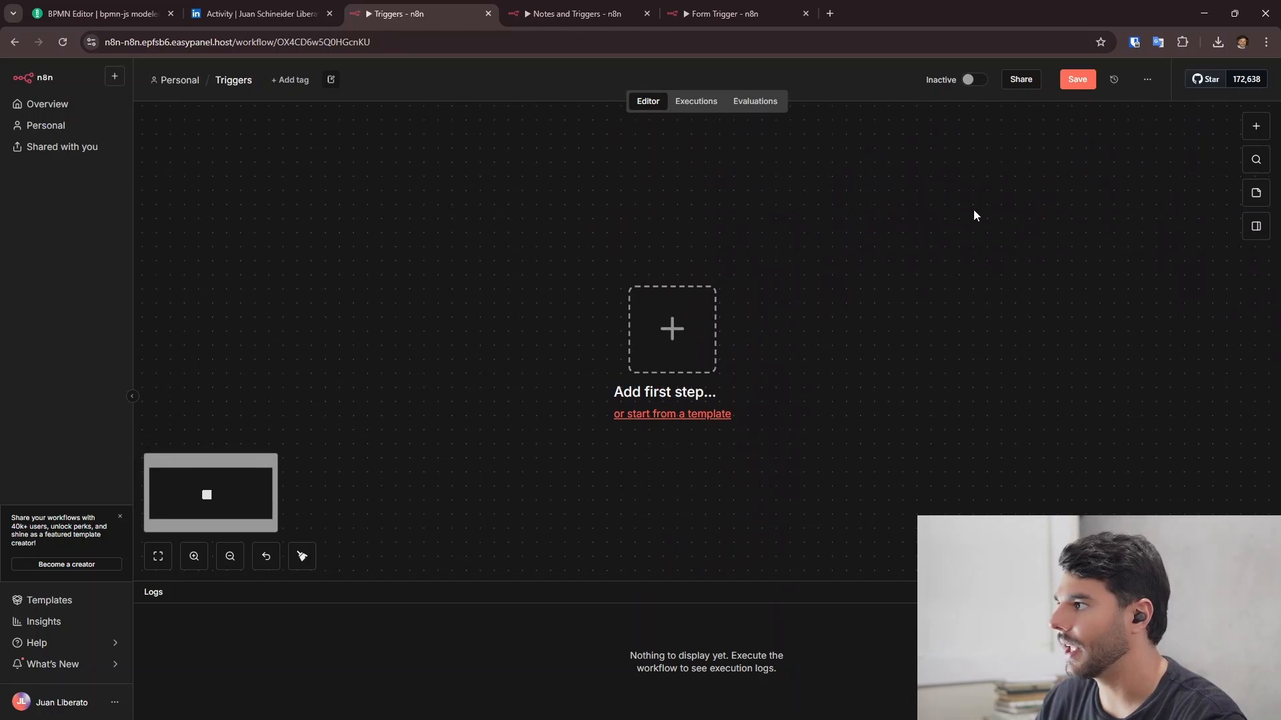
pyautogui.moveTo(952, 324); pyautogui.dragTo(799, 312)
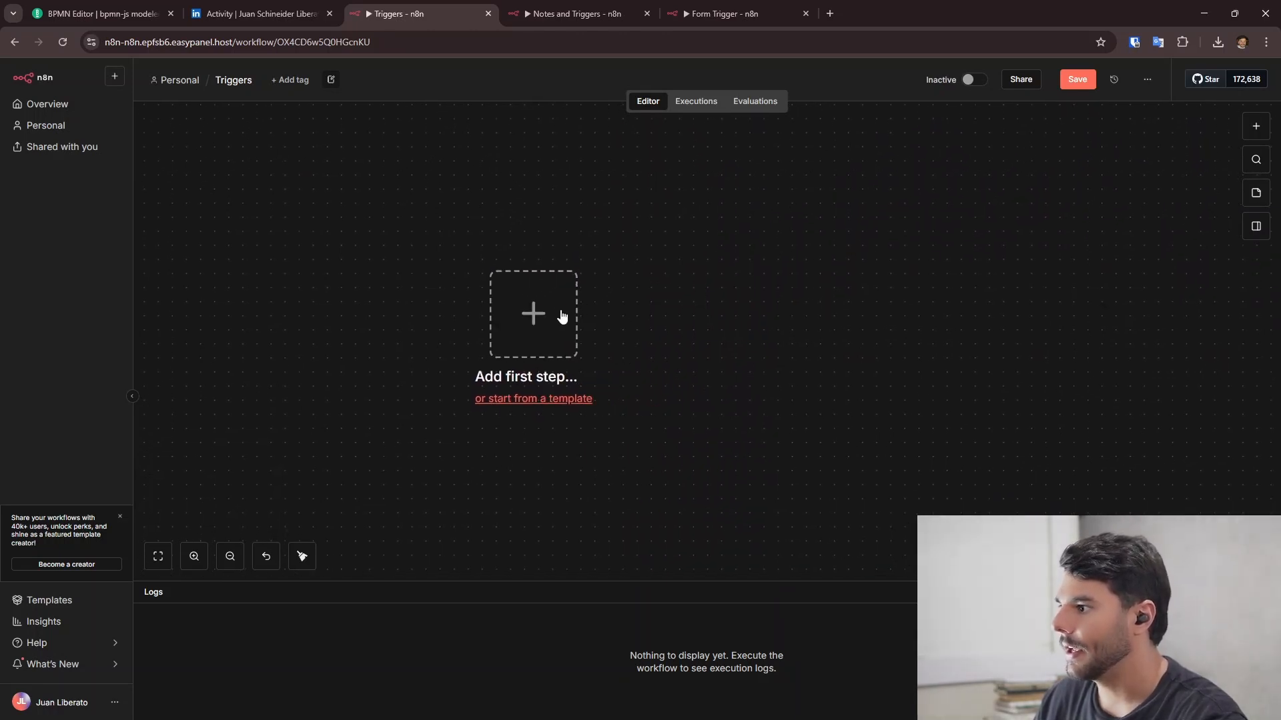
# - Add an On form submission trigger as the first step and check its Production URL
pyautogui.click(533, 321)
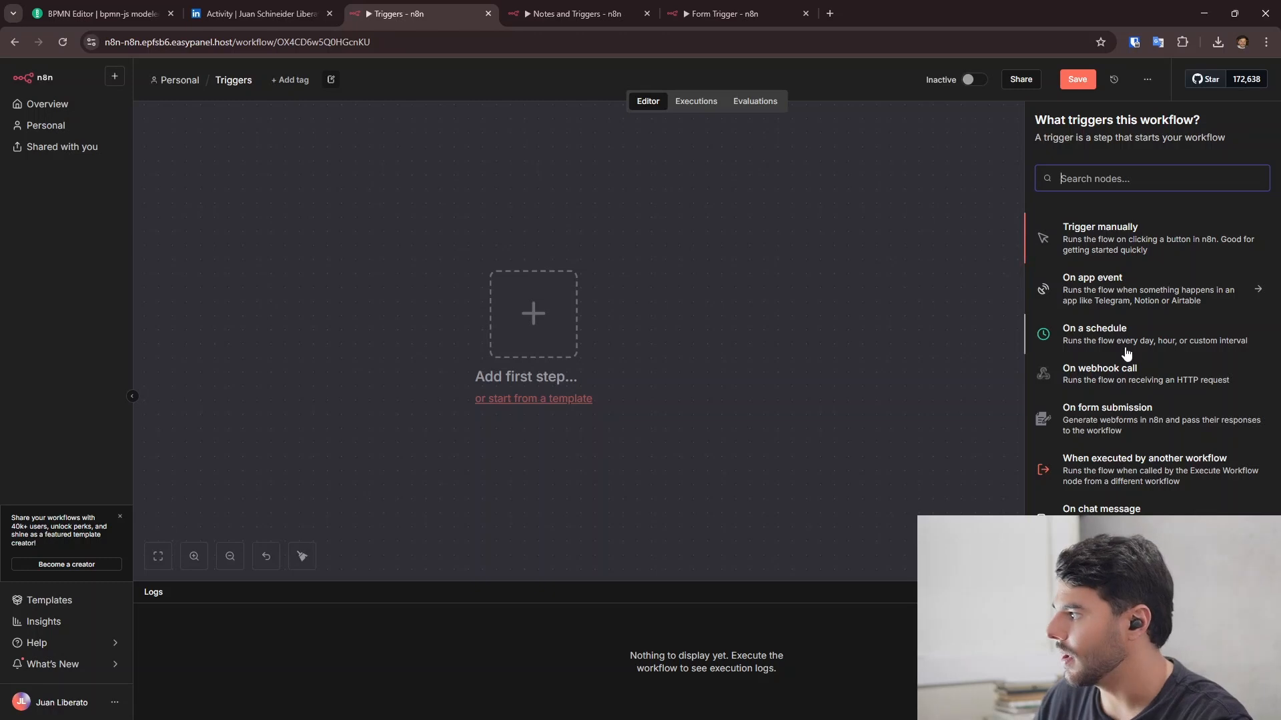
pyautogui.click(1133, 413)
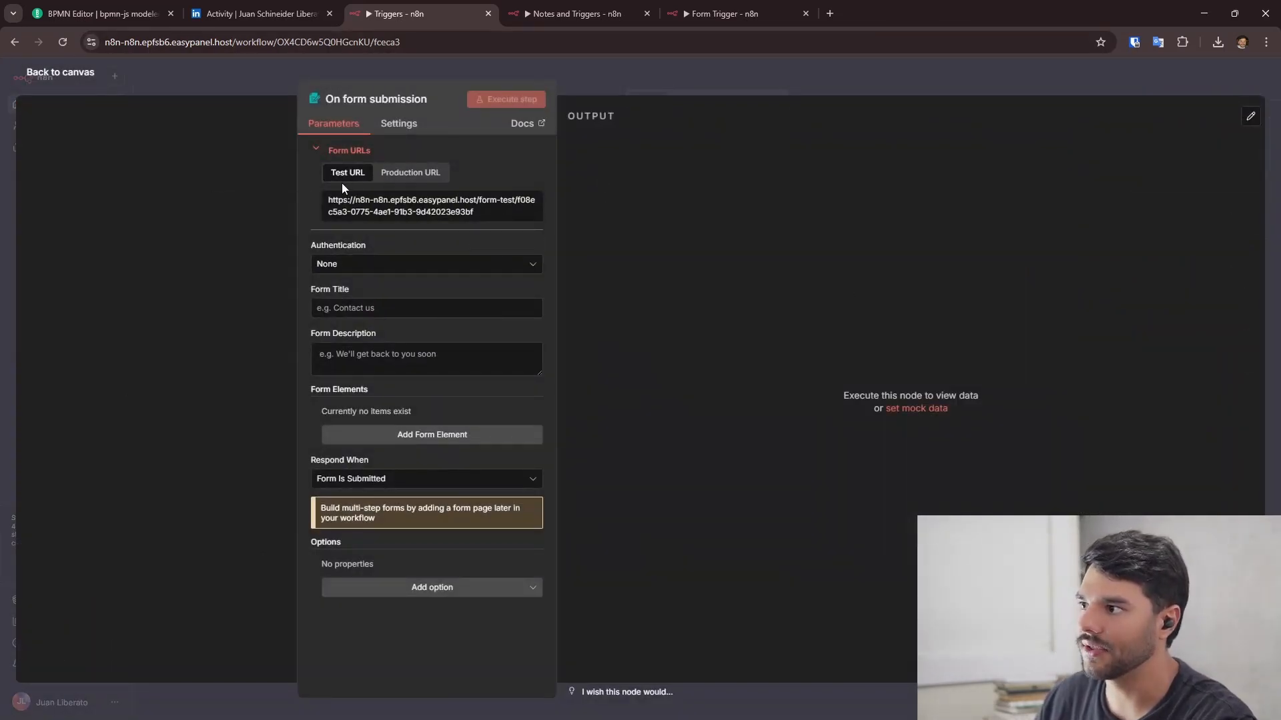
pyautogui.click(411, 175)
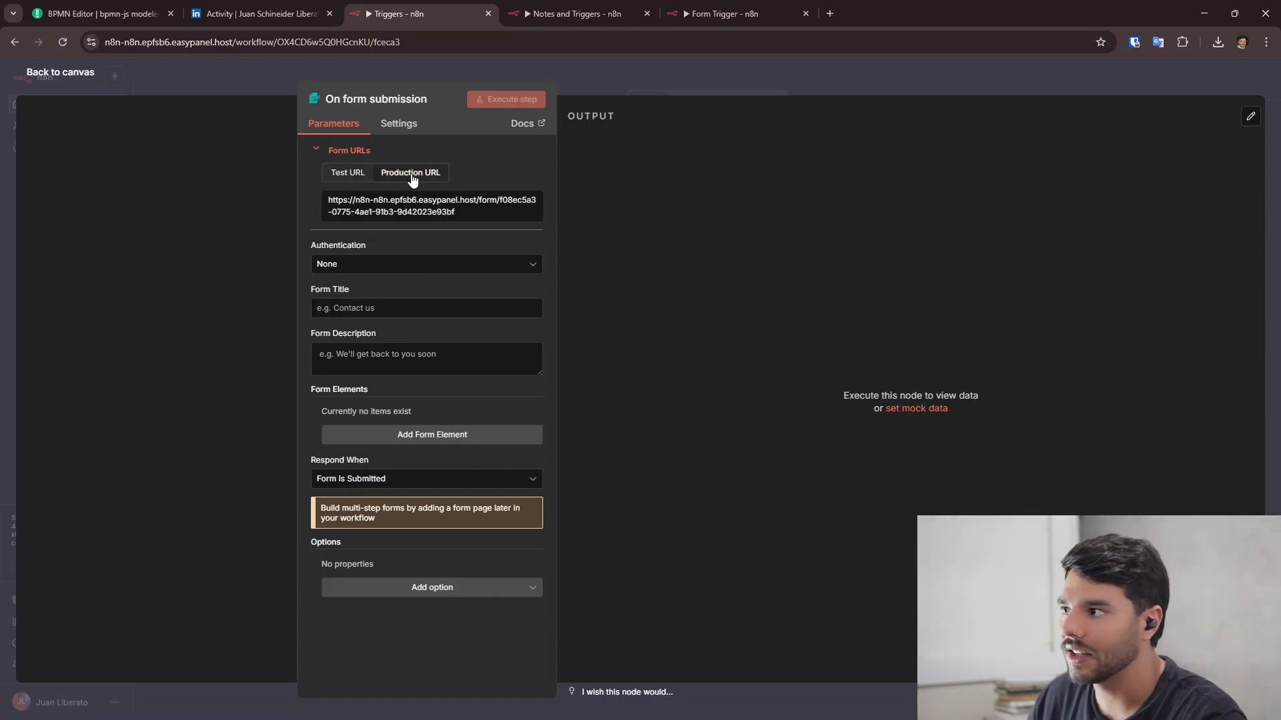
pyautogui.click(77, 80)
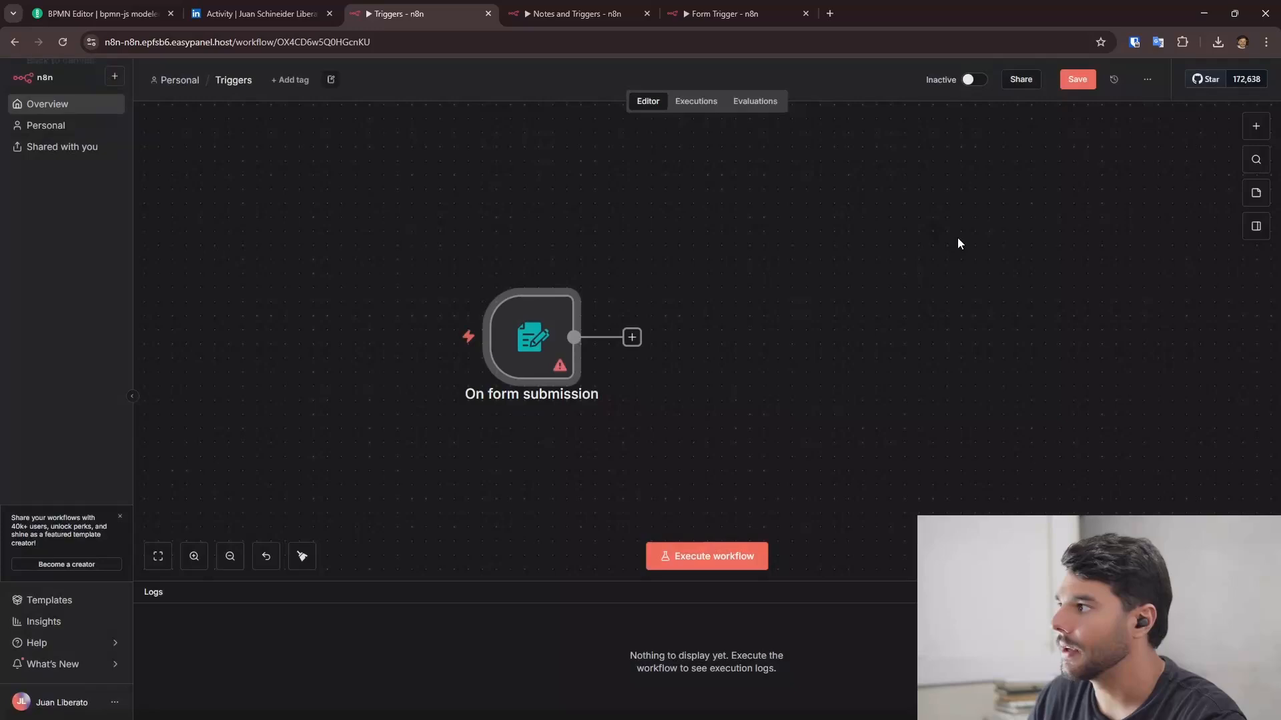
# - Save and activate the workflow, and copy the form trigger's Production URL
pyautogui.click(1075, 80)
pyautogui.click(975, 80)
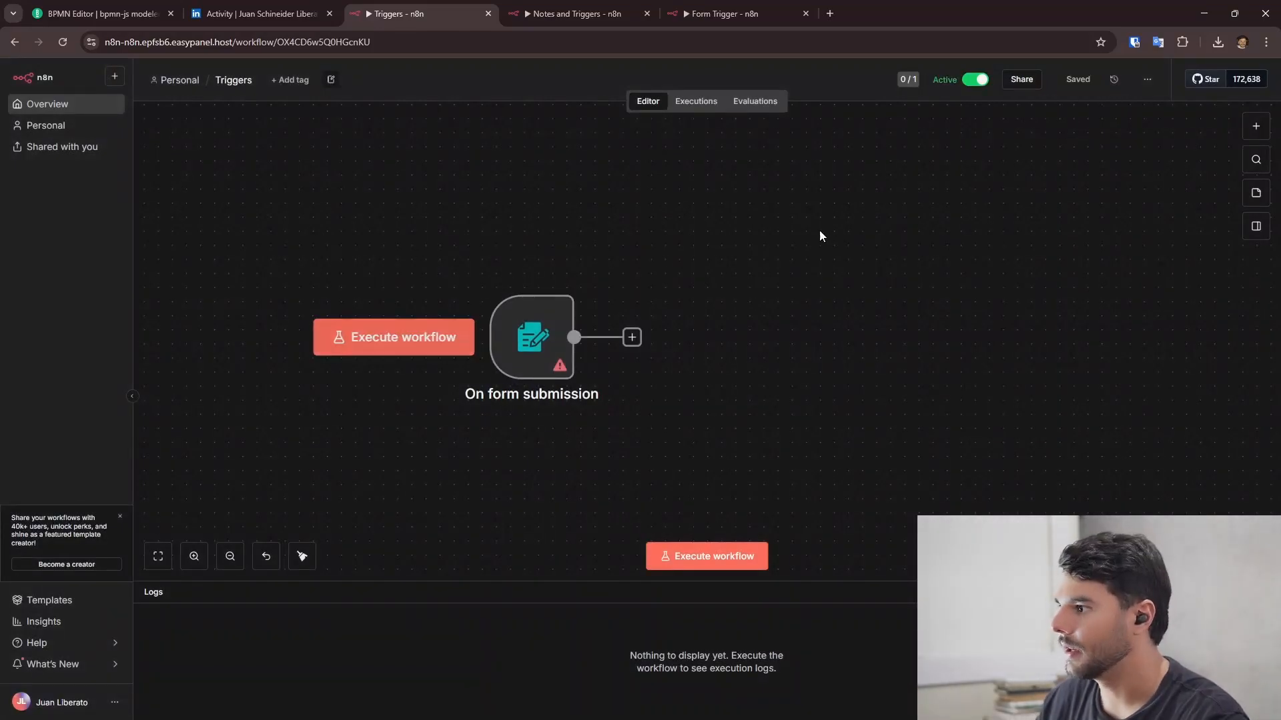
pyautogui.doubleClick(546, 330)
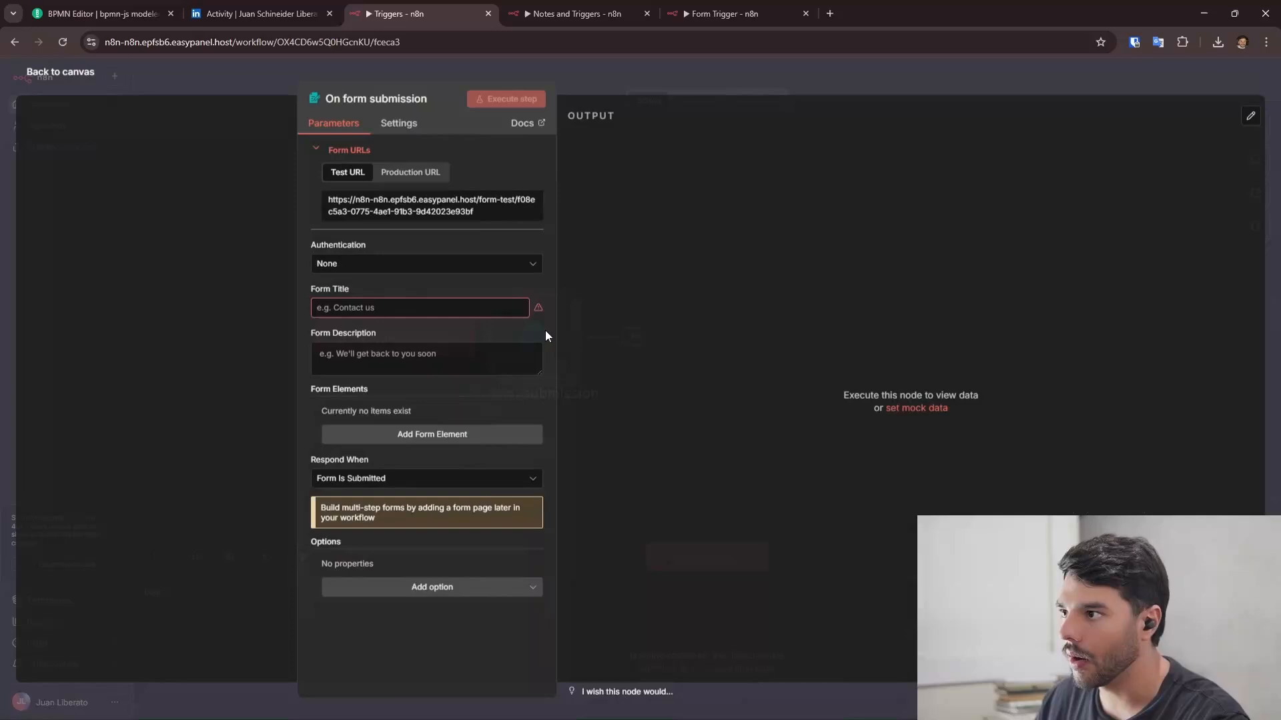
pyautogui.click(410, 173)
# - Load the production form URL in a new browser tab to see the empty live form
pyautogui.click(829, 13)
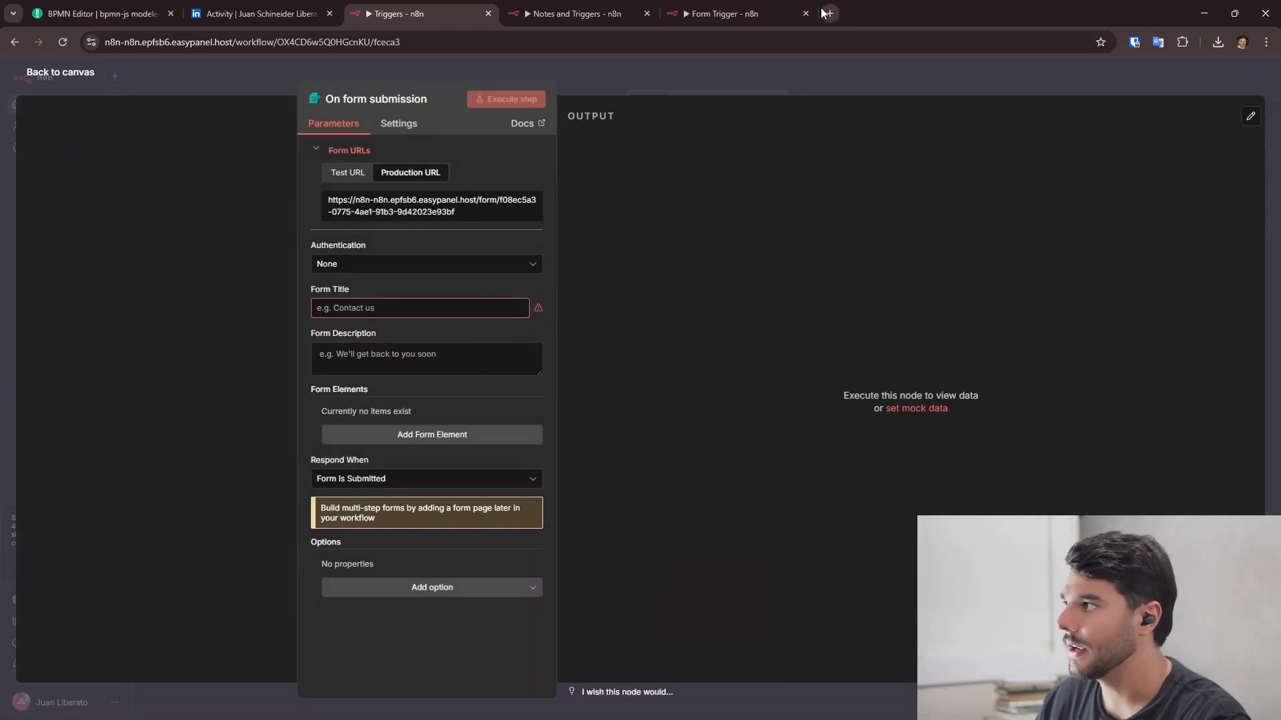
pyautogui.write('https://n8n-n8n.epfsb6.easypanel.host/form/f08ec5a3-0775-4ae1-91b3-9d42023e93bf')
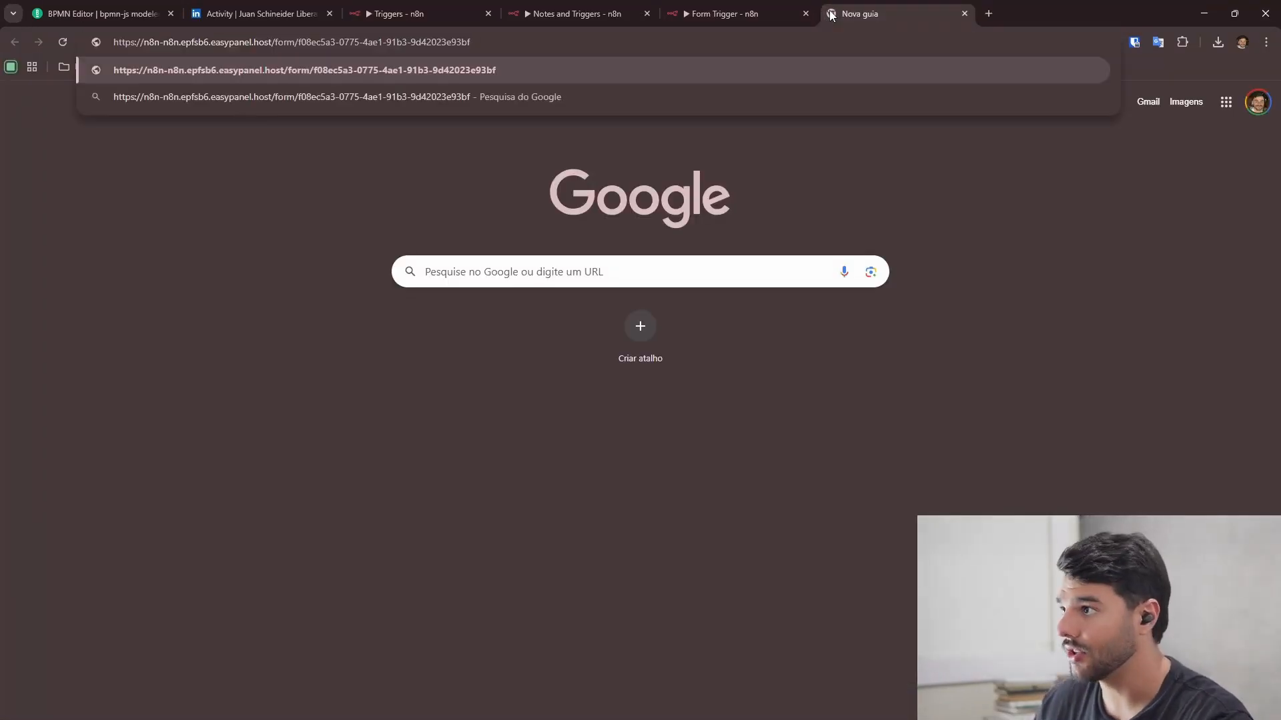
pyautogui.press('Return')
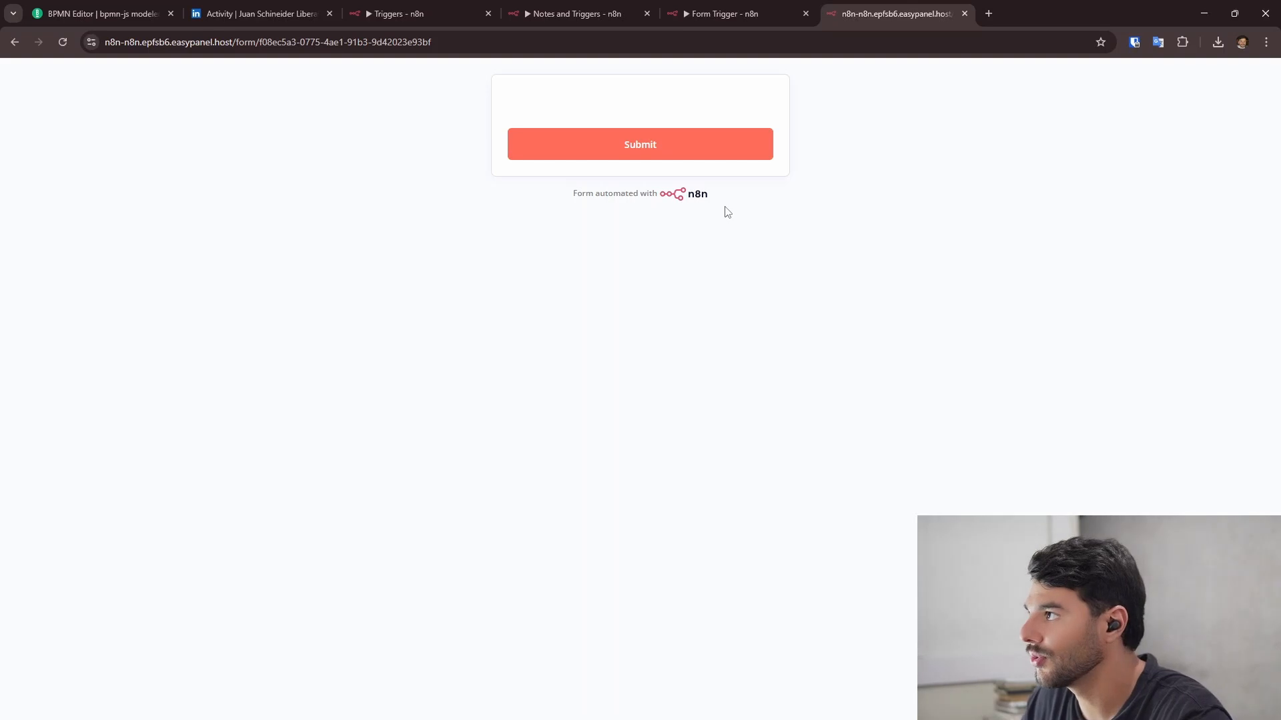
pyautogui.click(399, 14)
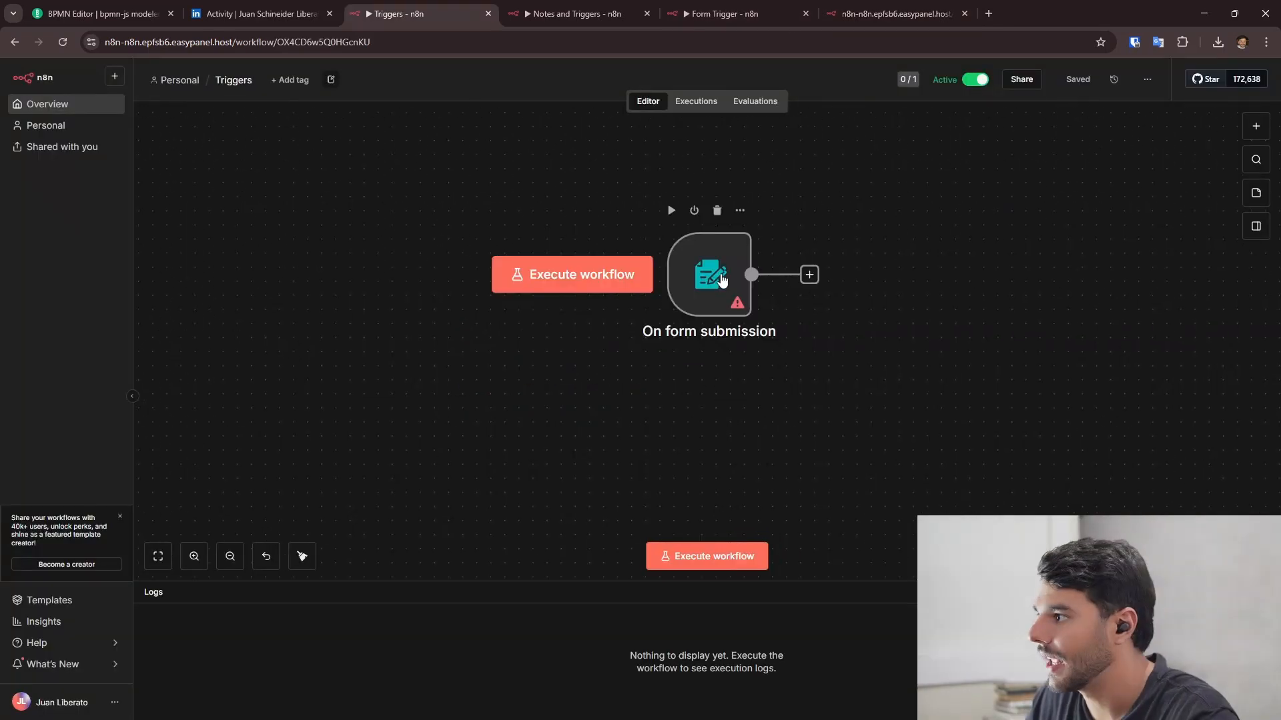
# - Set the form trigger's Authentication to Basic Auth using the Manager credential
pyautogui.click(722, 280)
pyautogui.doubleClick(726, 272)
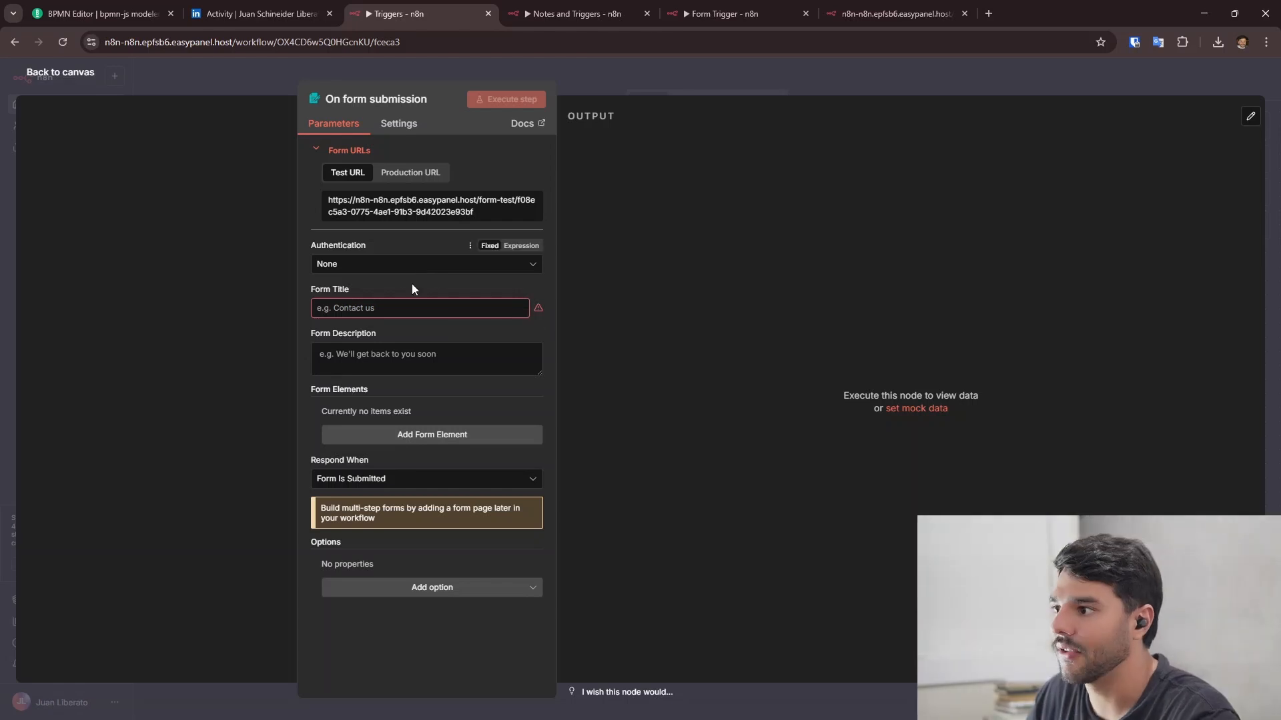
pyautogui.click(381, 266)
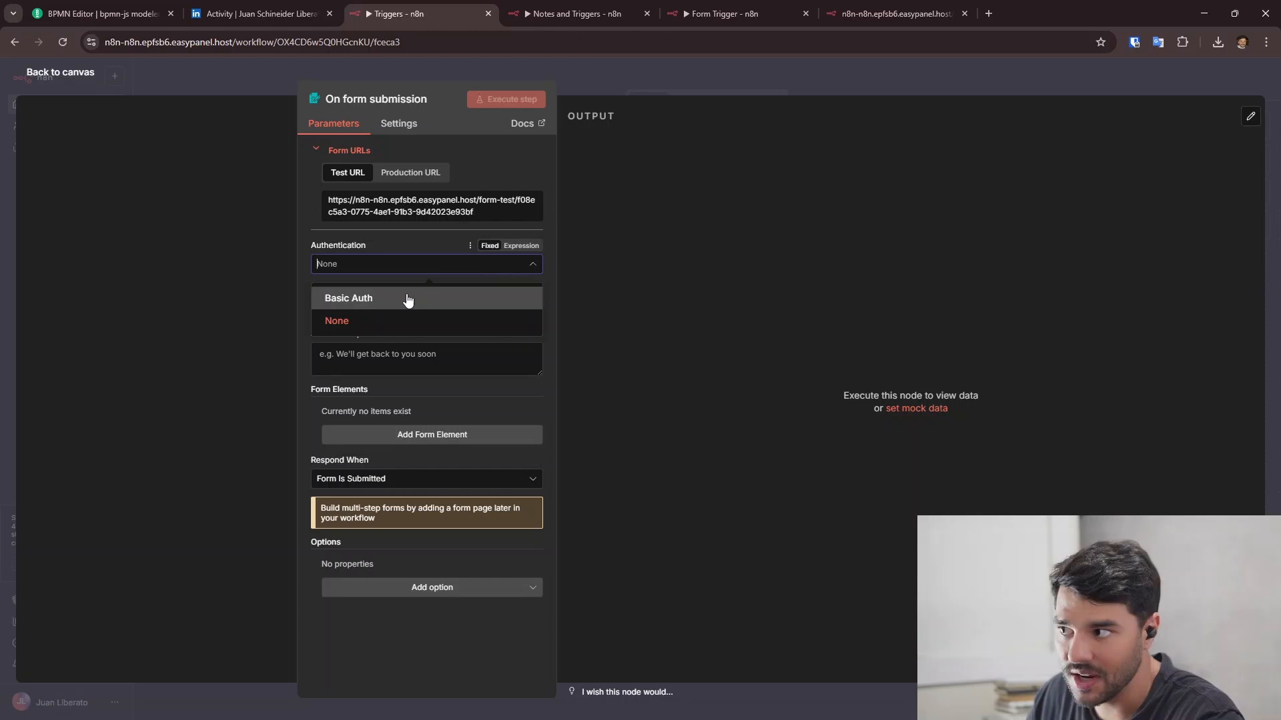
pyautogui.click(399, 253)
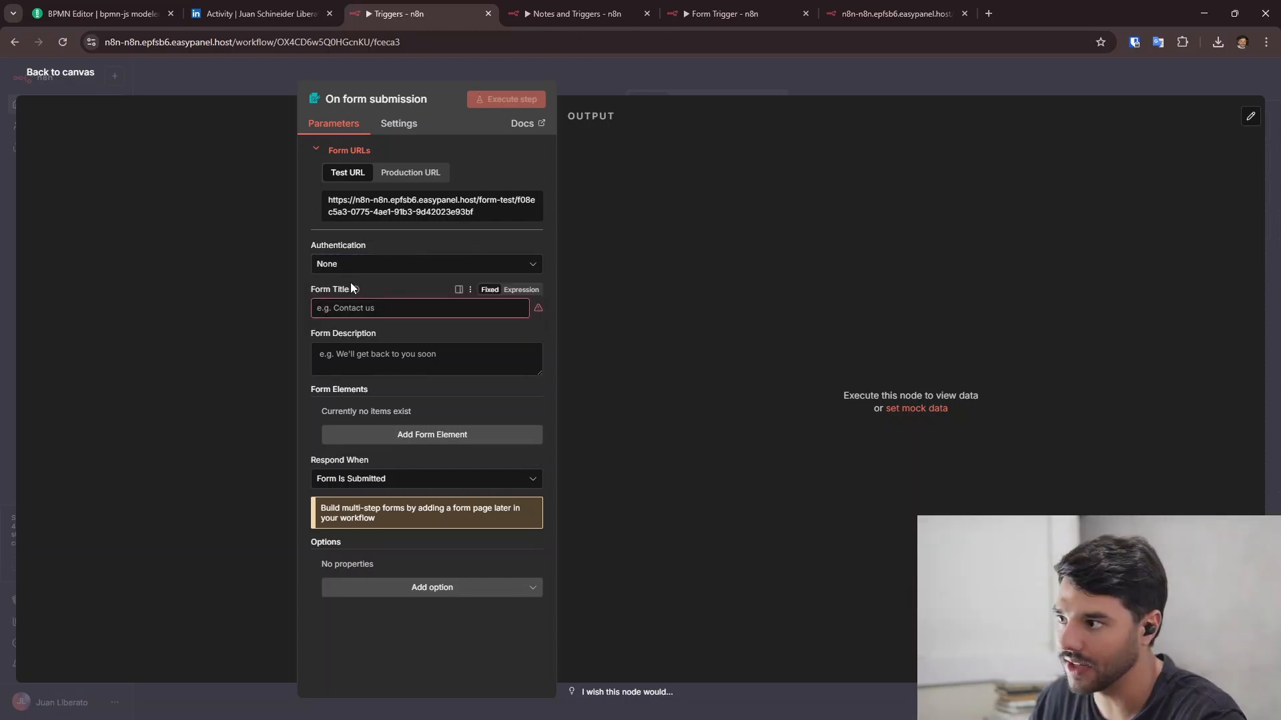
pyautogui.click(377, 265)
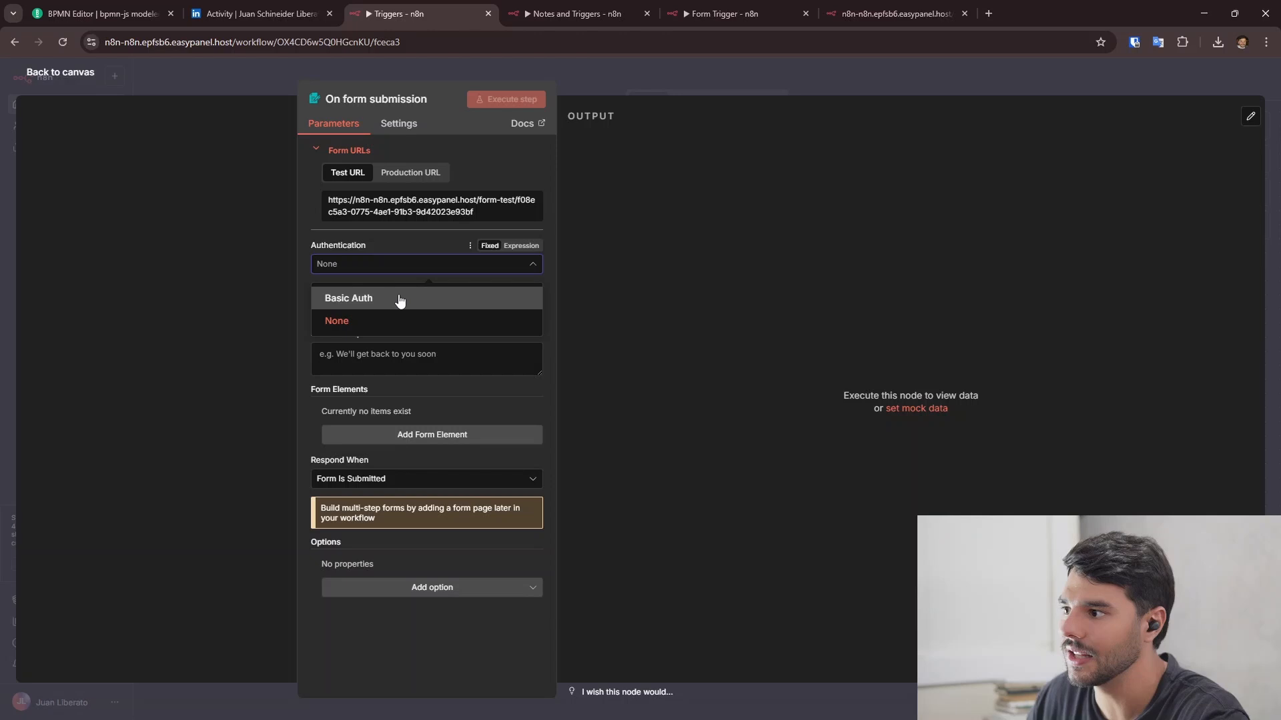
pyautogui.click(401, 301)
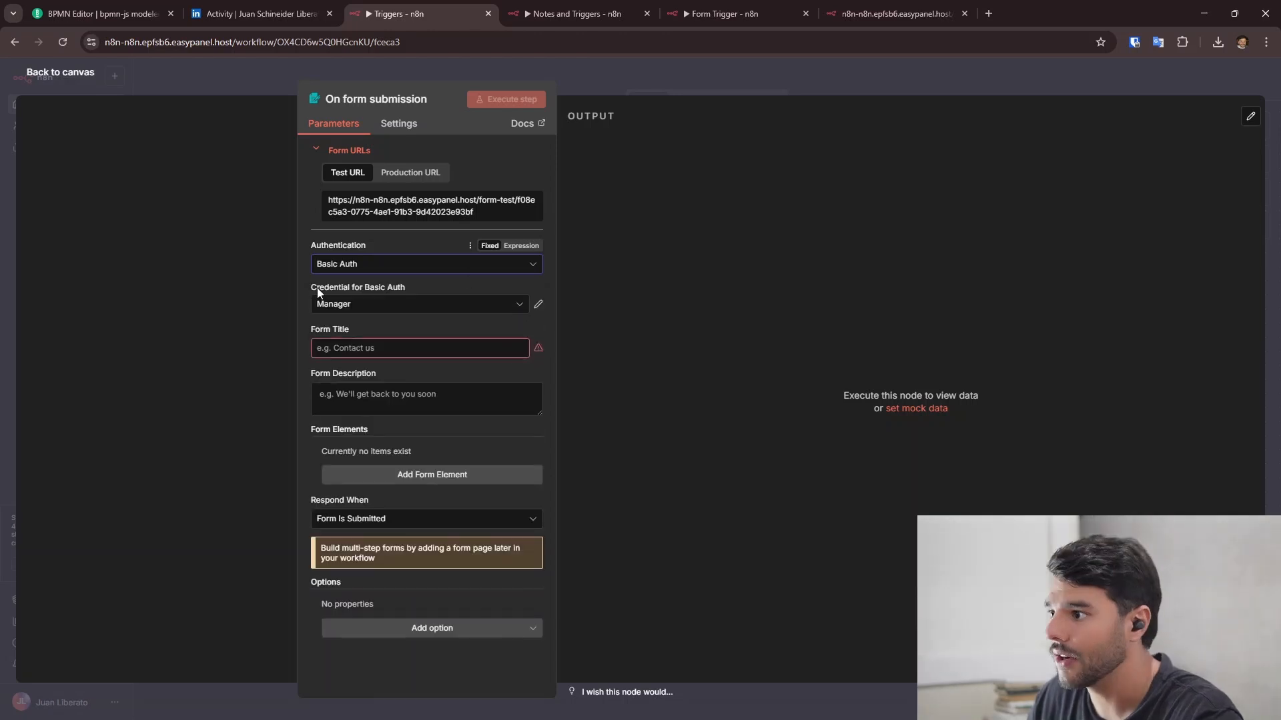
pyautogui.click(525, 310)
pyautogui.click(538, 304)
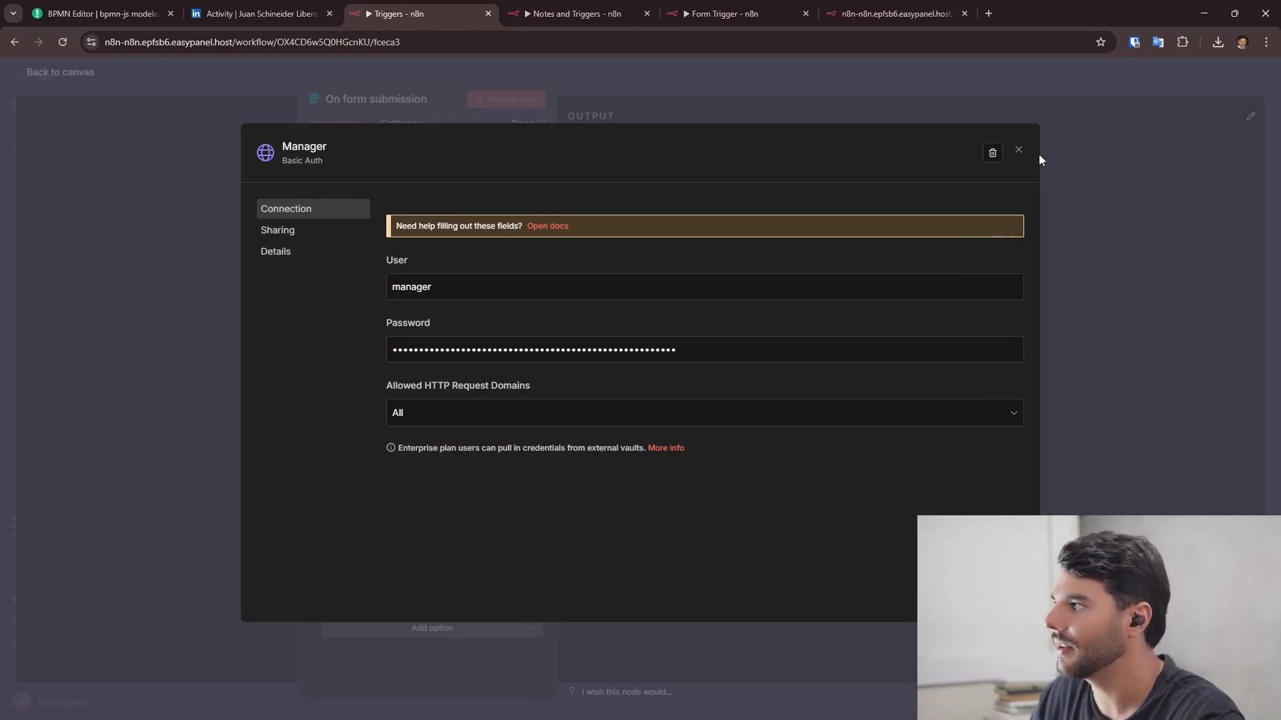
pyautogui.click(1019, 151)
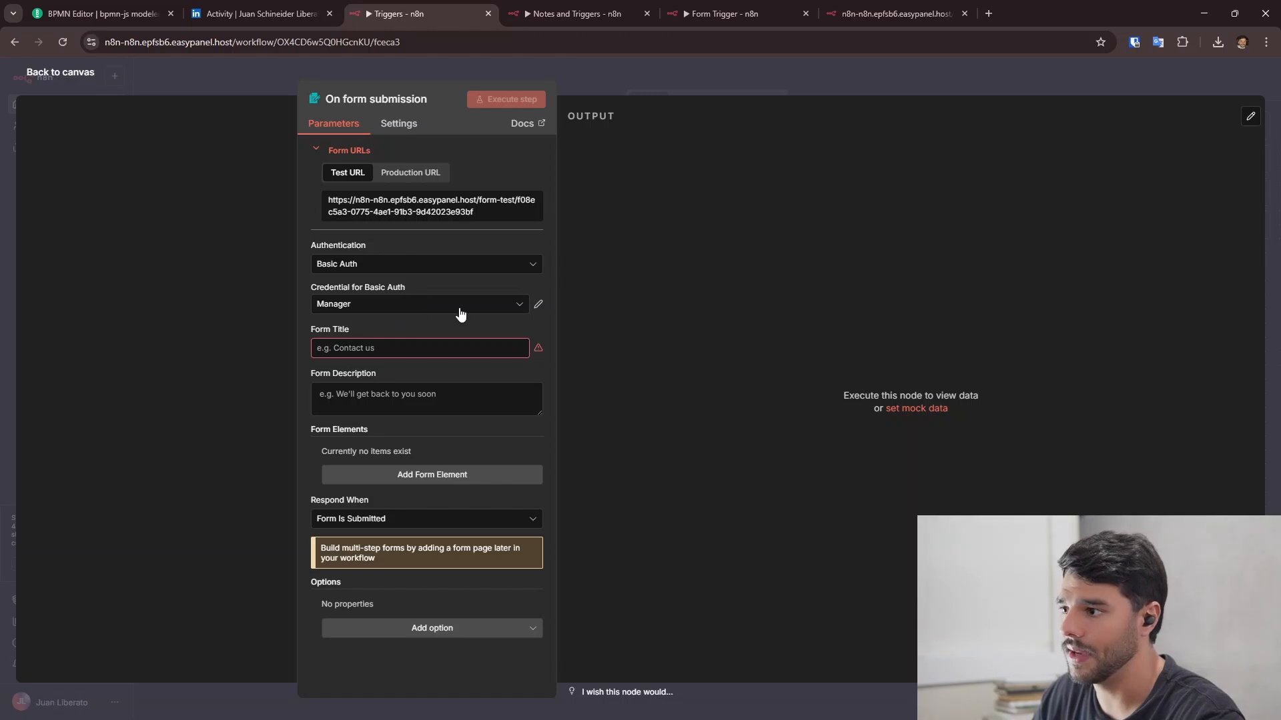
pyautogui.click(87, 78)
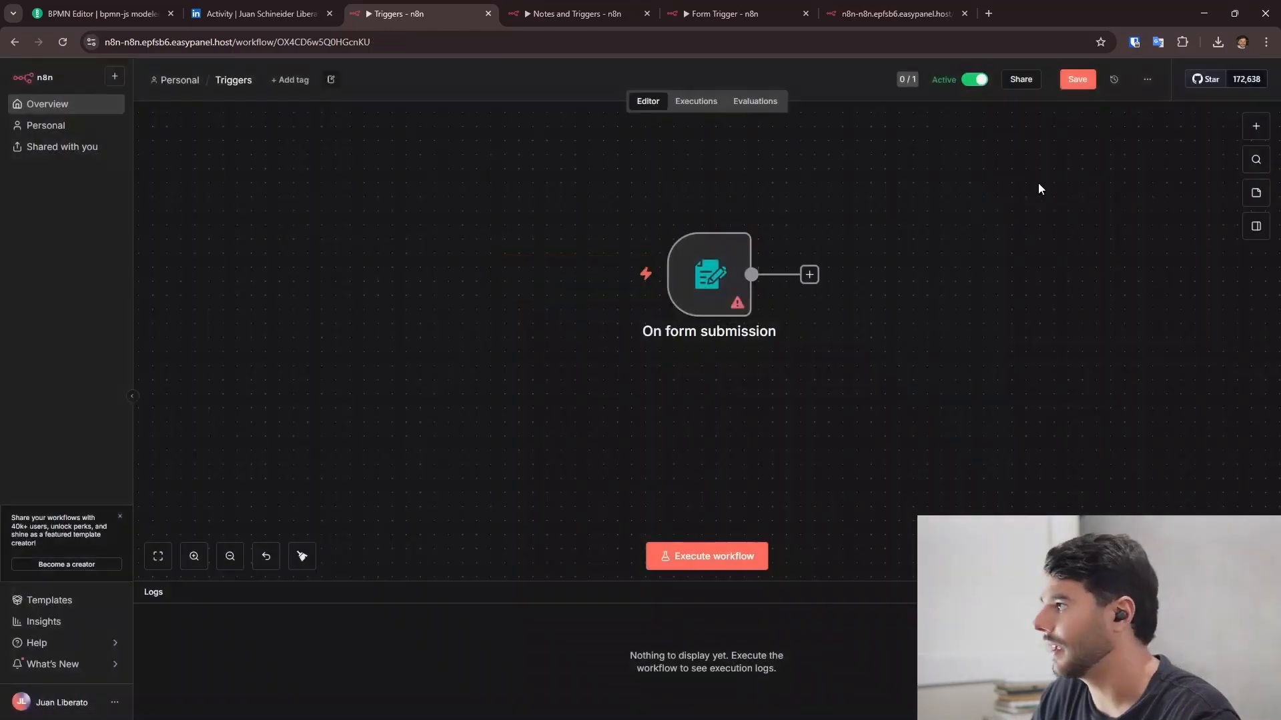
# - Save the workflow and reload the live form to see it now demands a login
pyautogui.click(1067, 79)
pyautogui.click(894, 13)
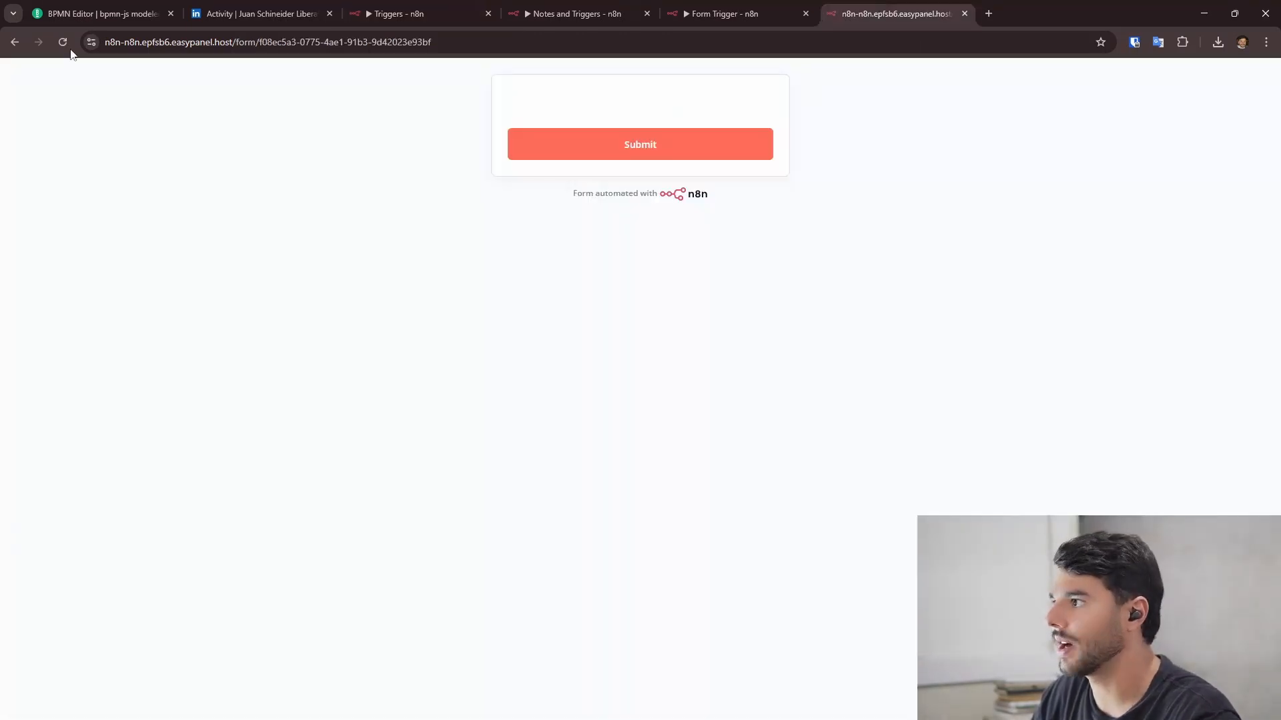
pyautogui.click(63, 42)
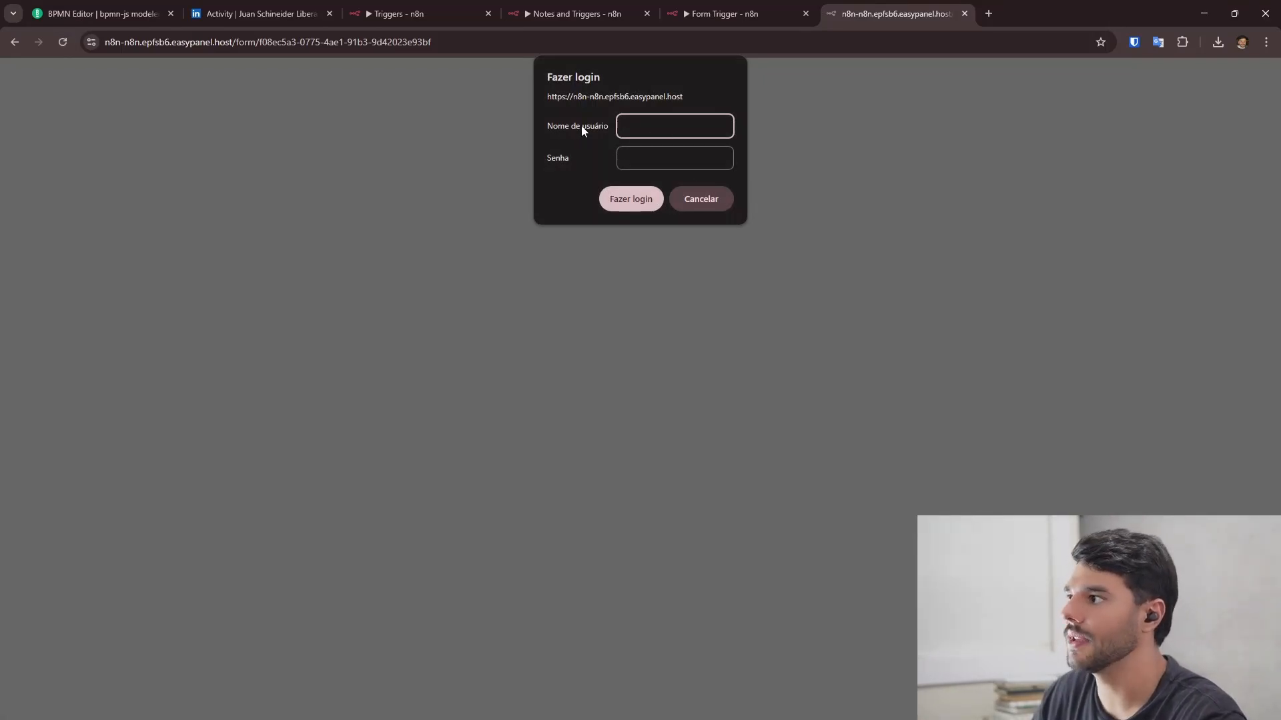
# - Close the form tab and set the form trigger's Authentication back to None
pyautogui.click(965, 13)
pyautogui.click(407, 13)
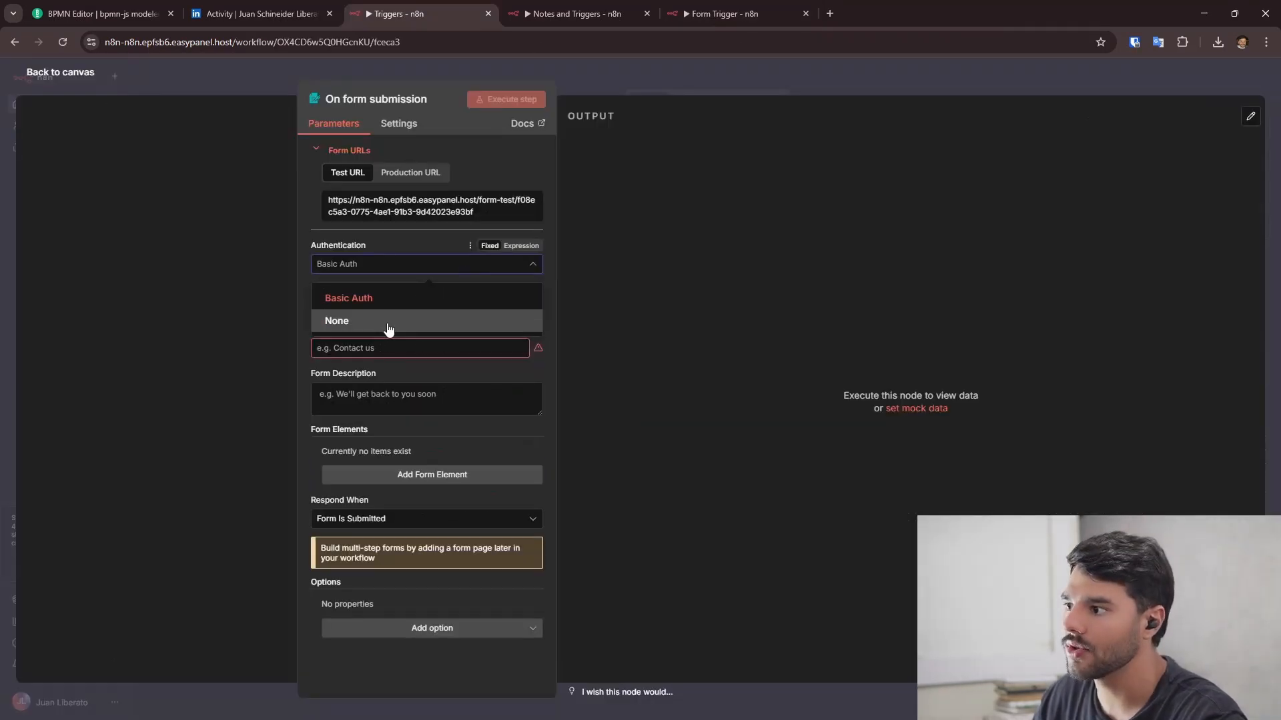
pyautogui.click(389, 322)
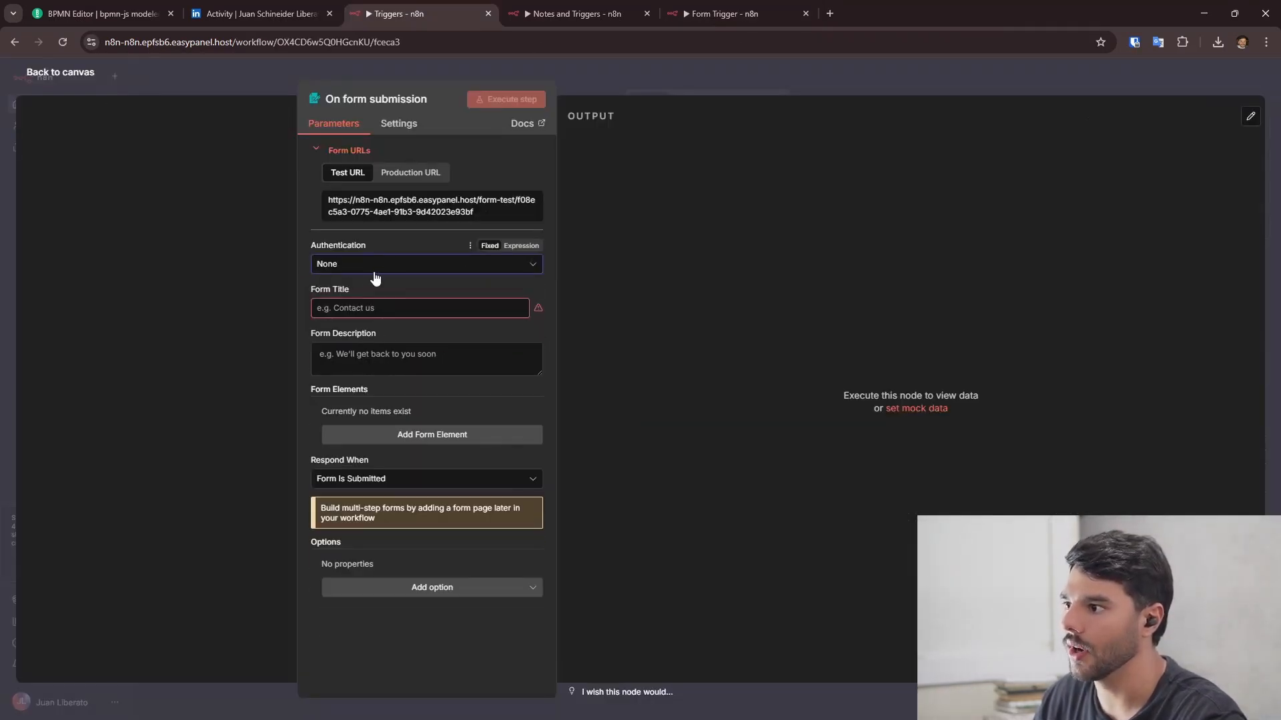
# - Title the form 'Contact with us' with the description 'We'll get back to you soon'
pyautogui.click(405, 308)
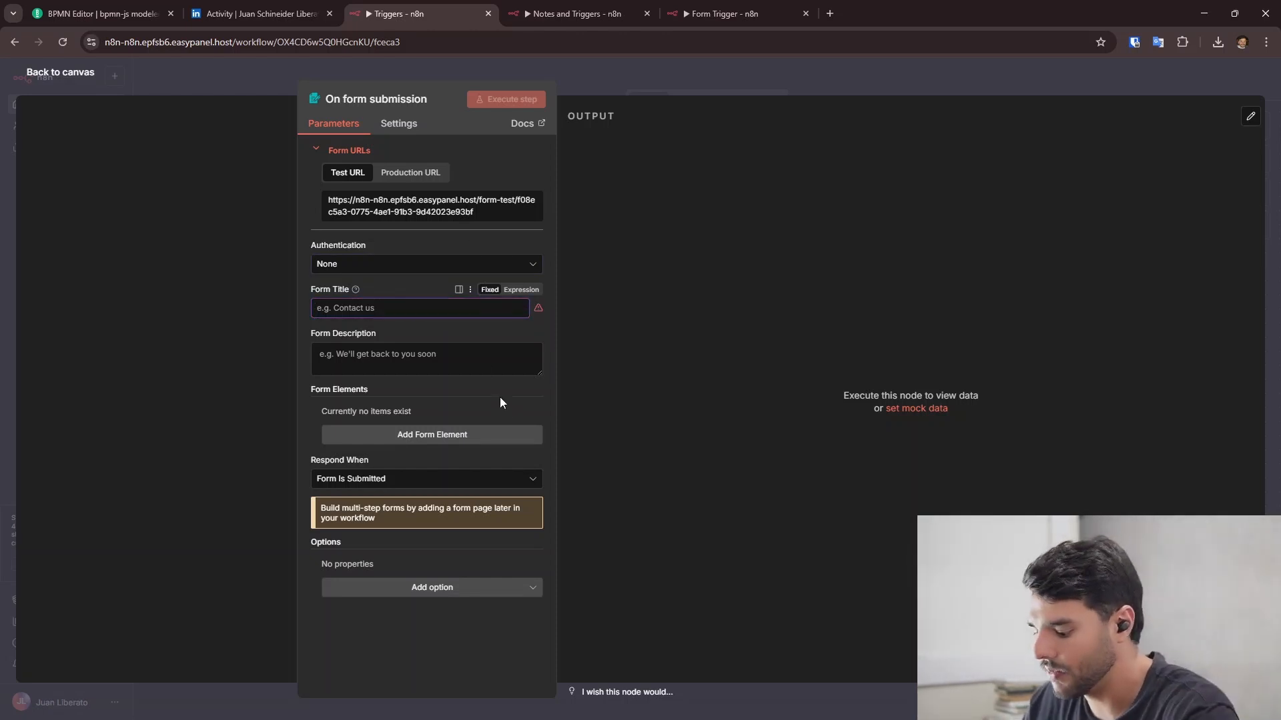
pyautogui.write('Contac')
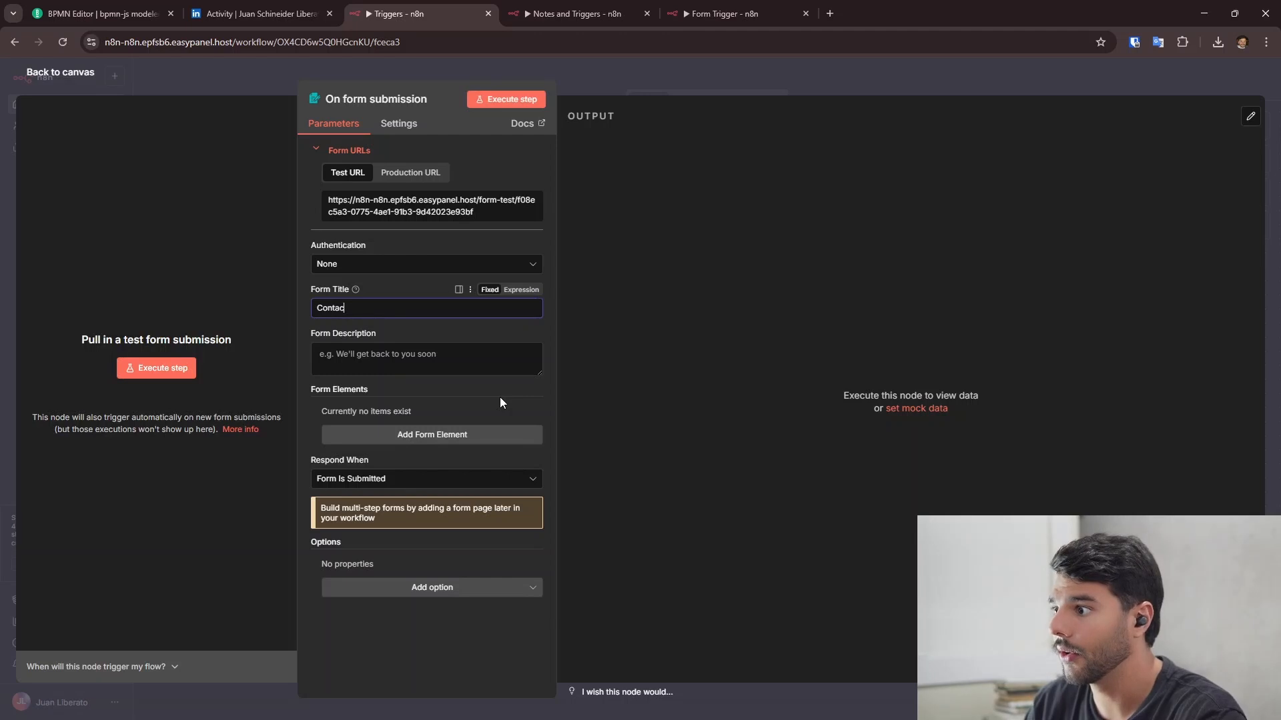
pyautogui.write('t with')
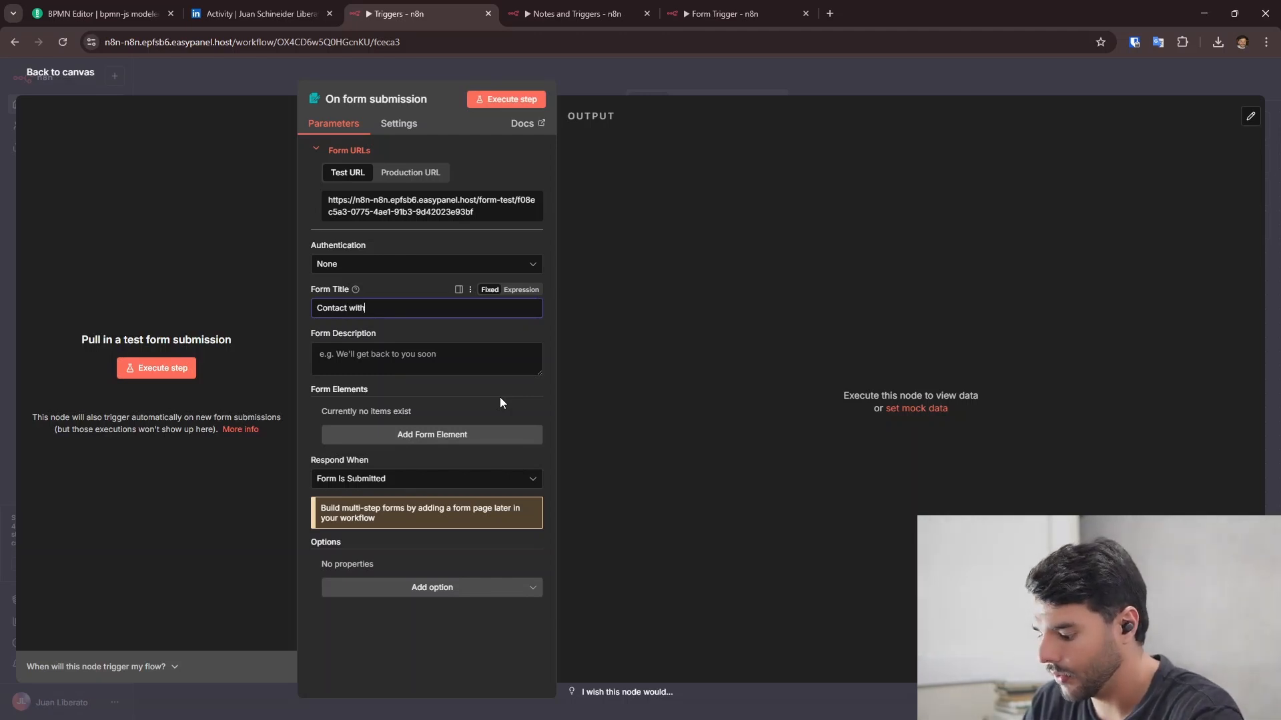
pyautogui.write(' us')
pyautogui.click(397, 360)
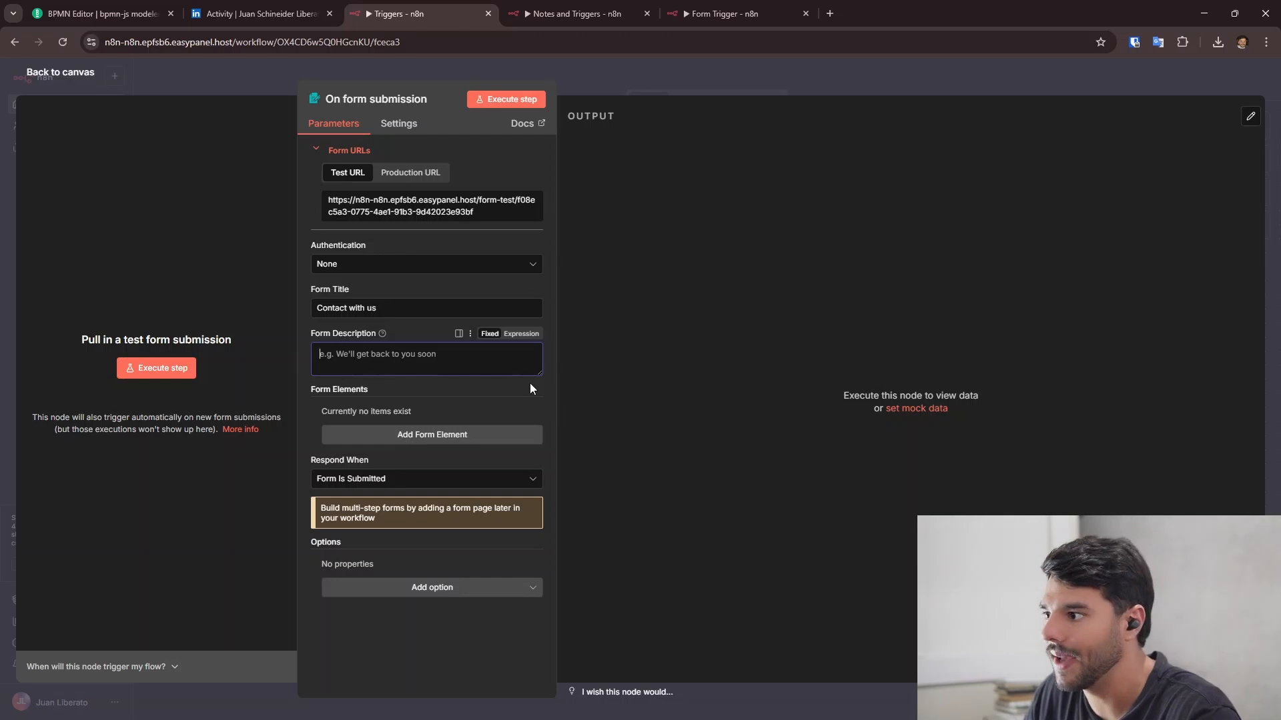
pyautogui.write("We'll get back to you soon")
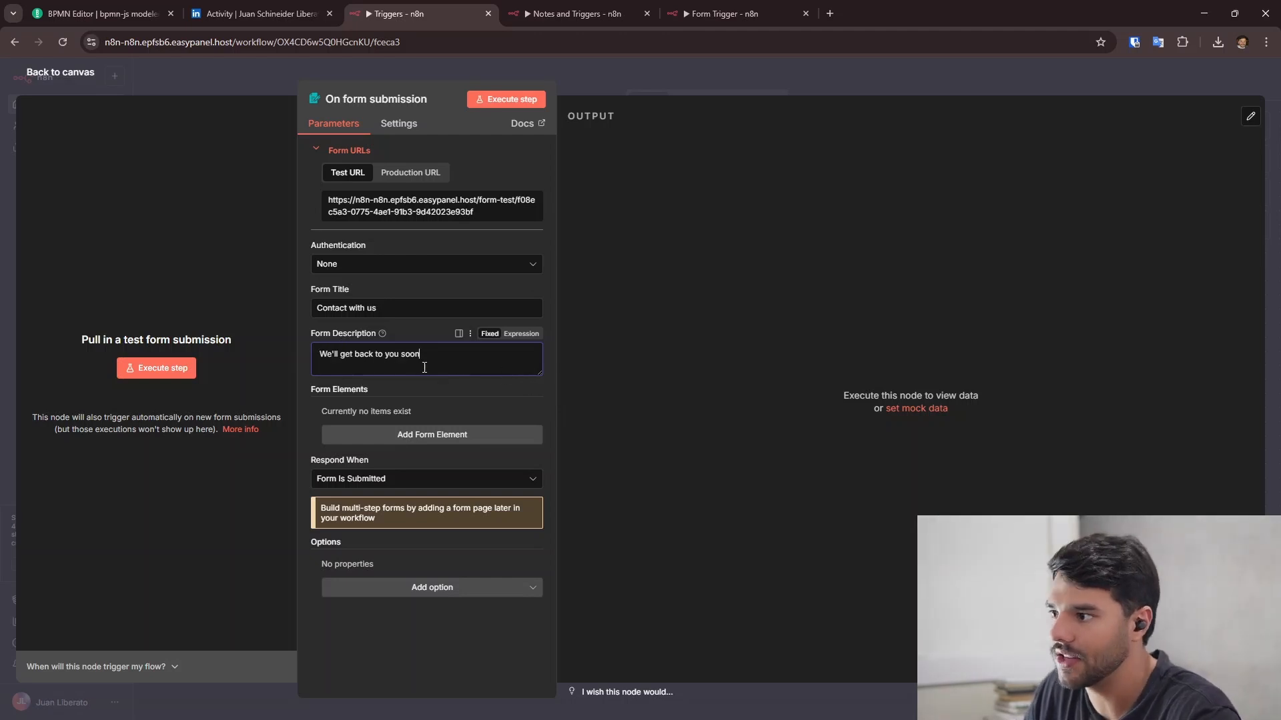
pyautogui.click(454, 390)
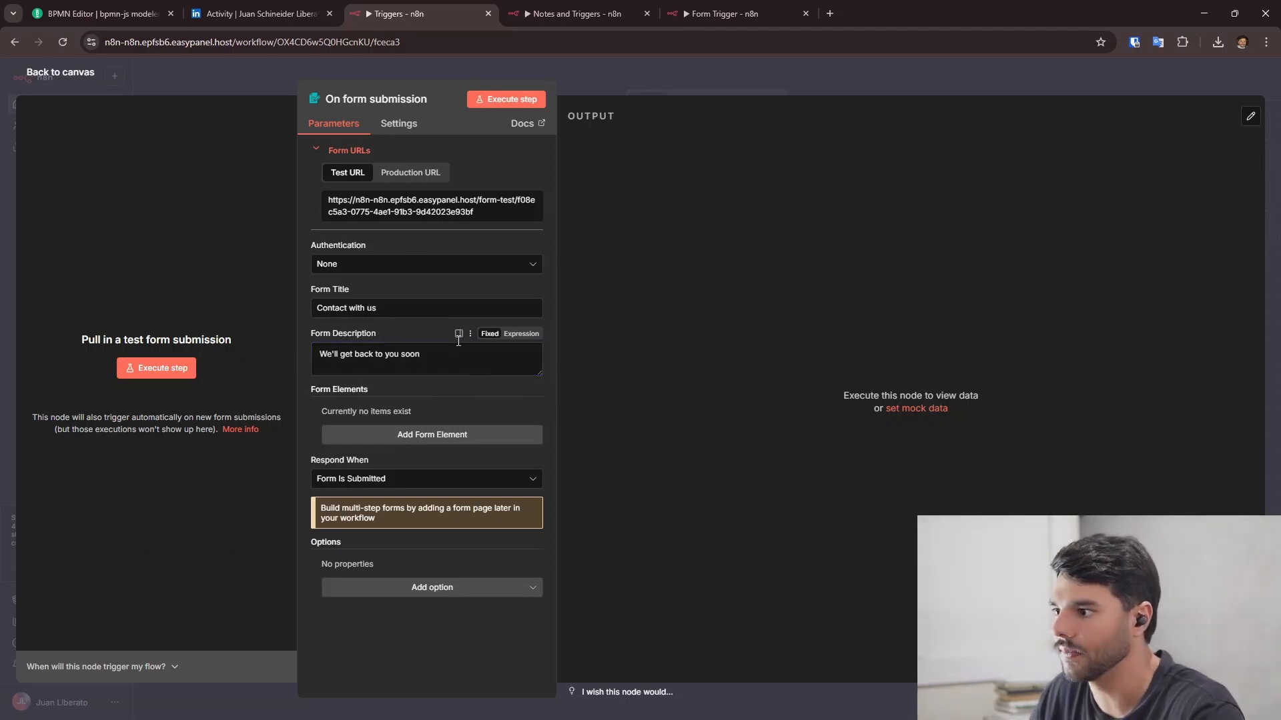
# - Add a Text form element with the field name 'Name'
pyautogui.click(447, 437)
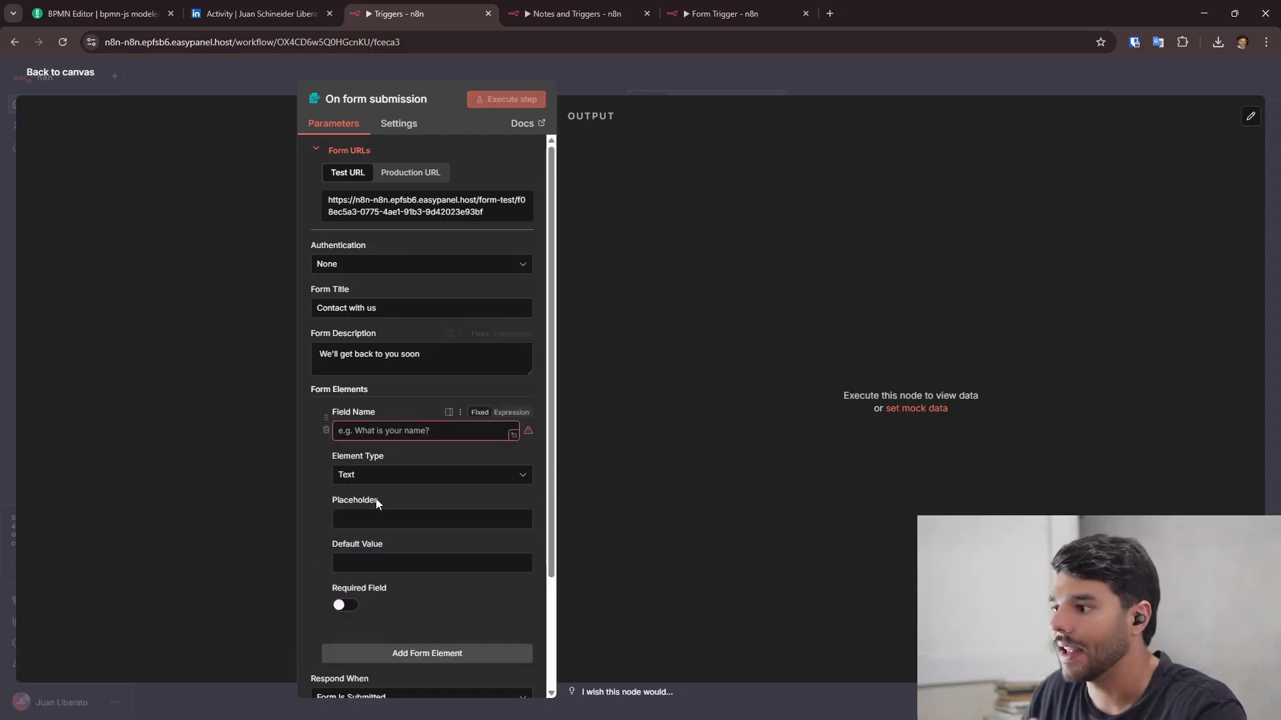
pyautogui.scroll(-1, 368, 457)
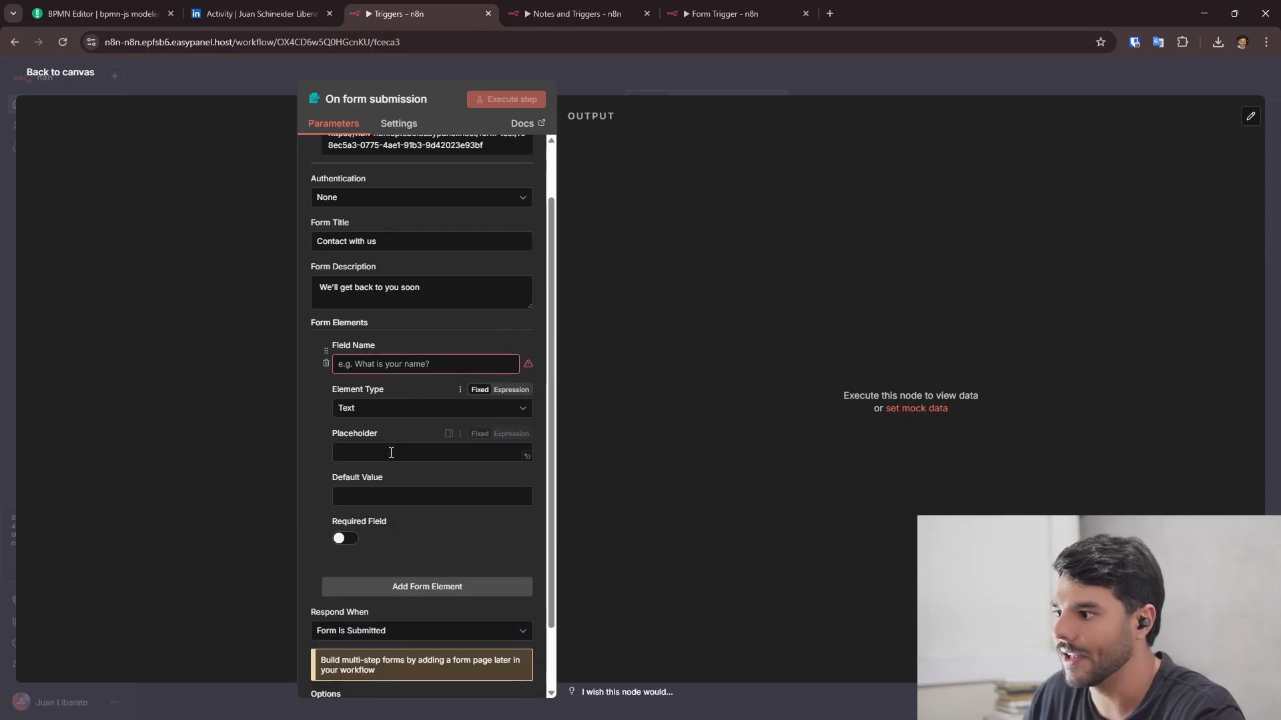
pyautogui.click(401, 415)
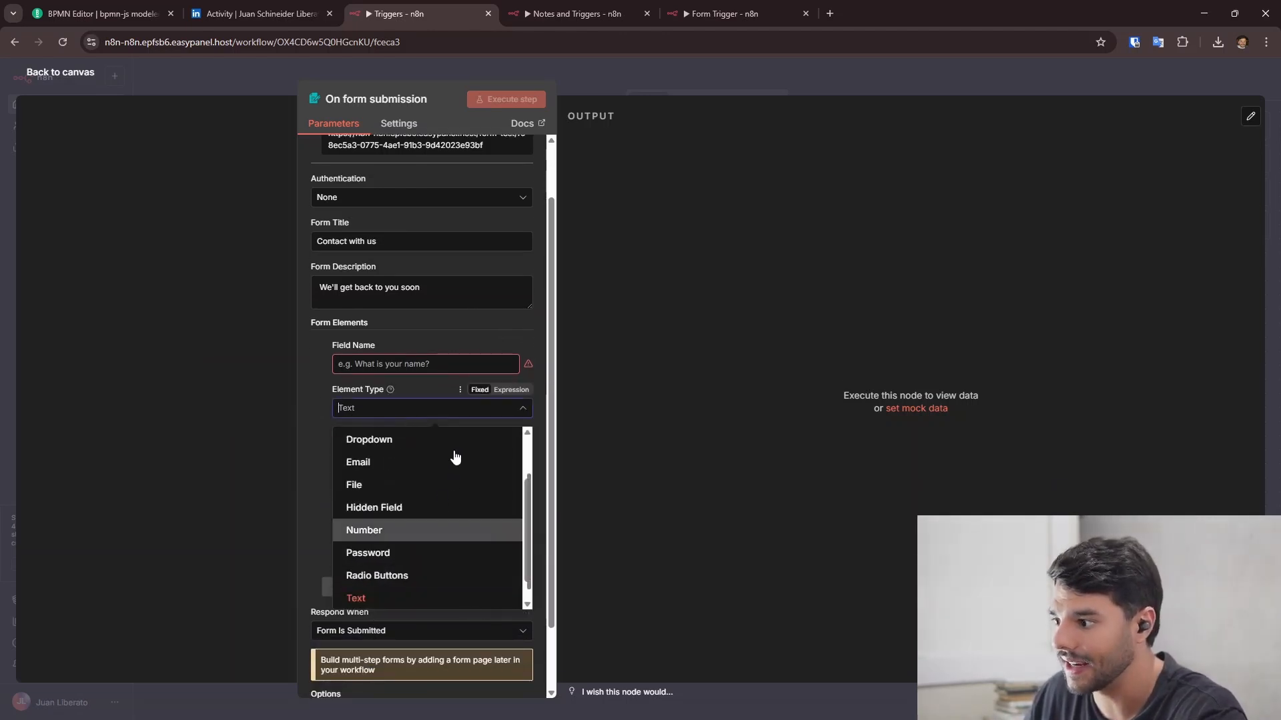
pyautogui.scroll(1, 440, 480)
pyautogui.scroll(1, 430, 489)
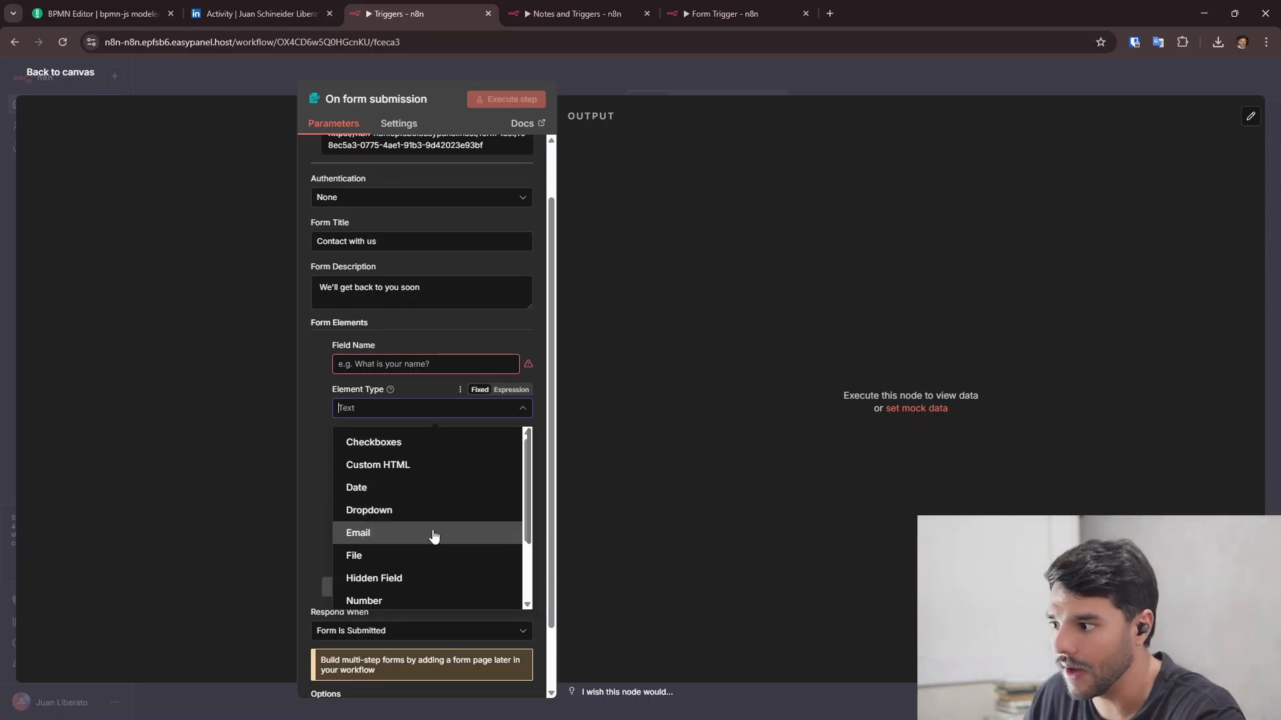
pyautogui.click(427, 329)
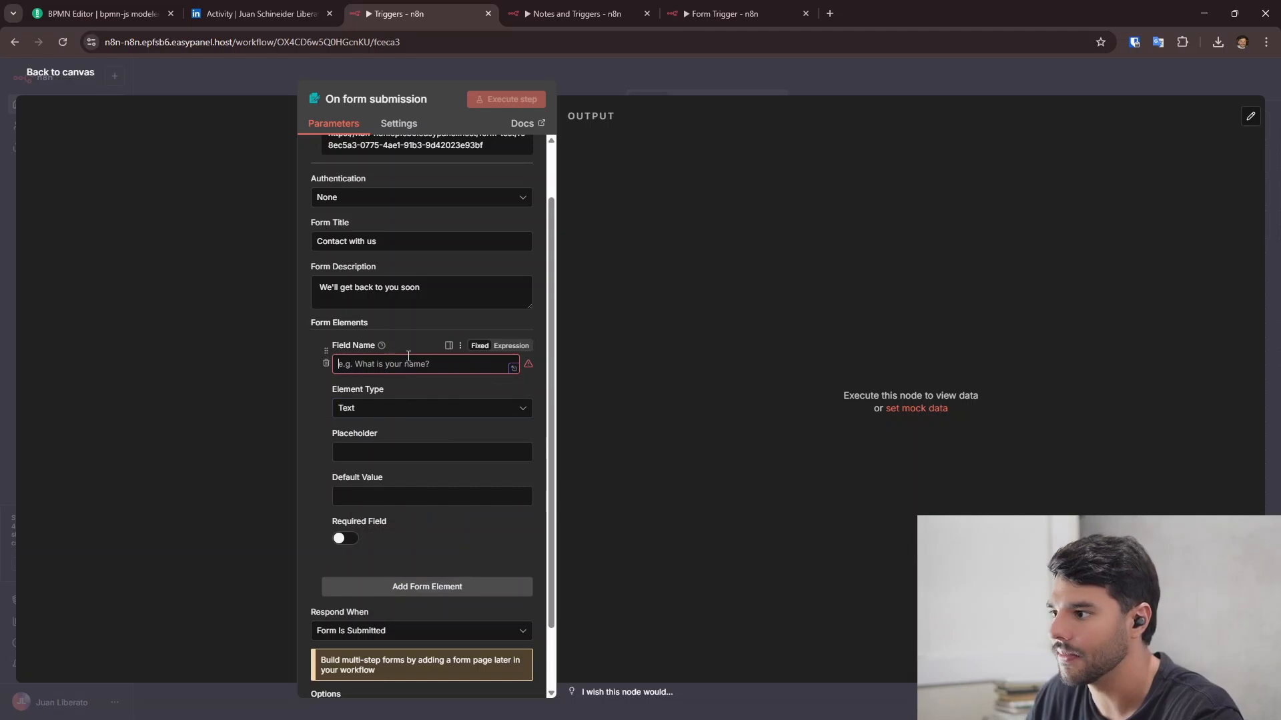
pyautogui.write('Name')
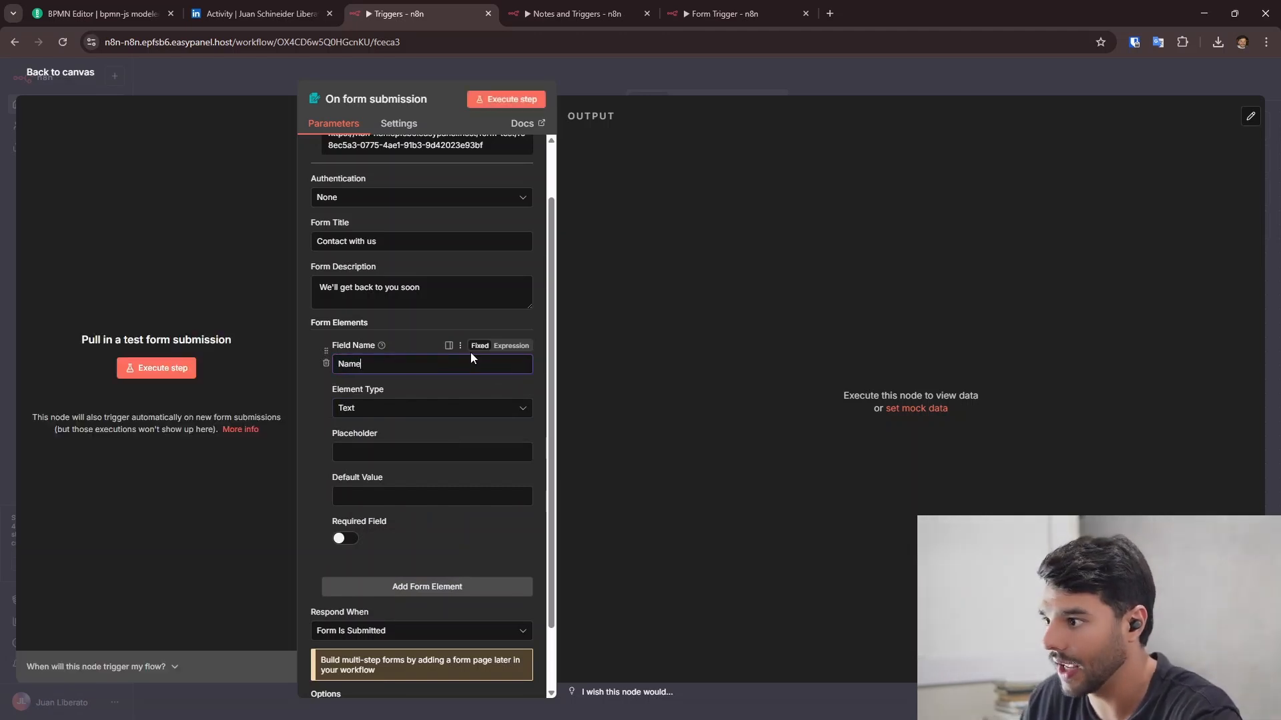
# - Give the Name field placeholder 'Write here your name' and make it required
pyautogui.click(373, 453)
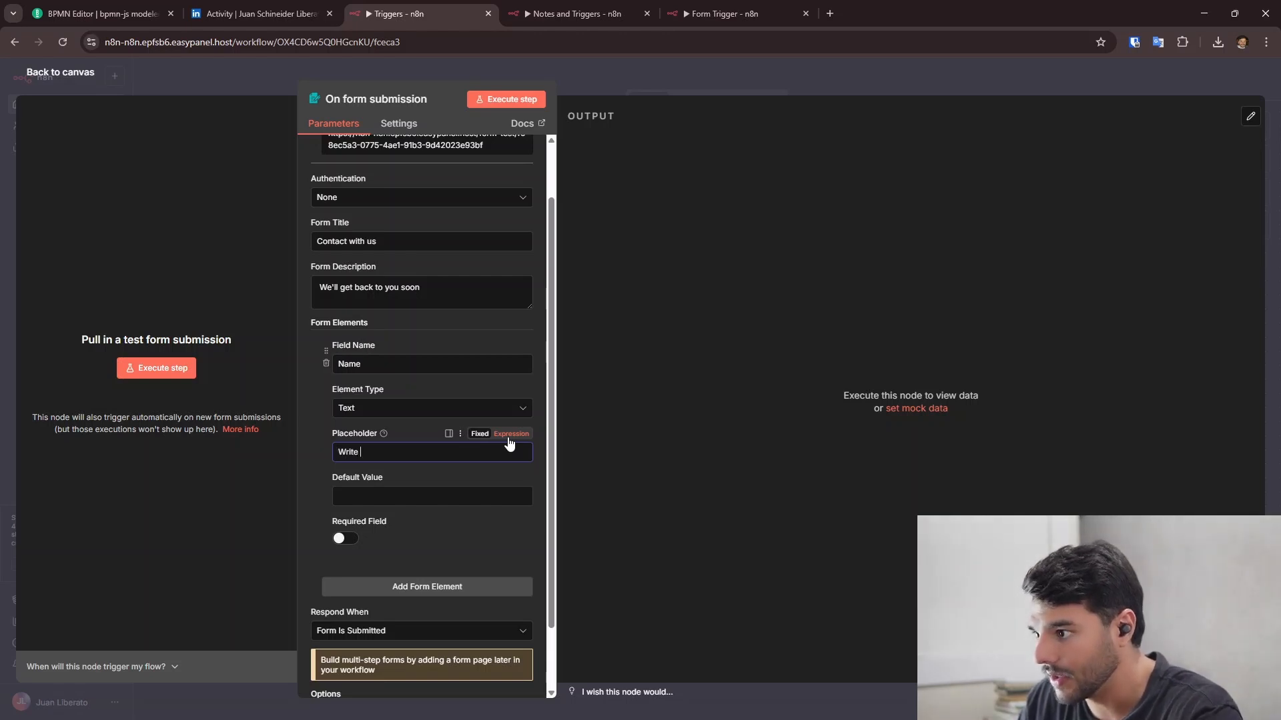
pyautogui.write('Write here ')
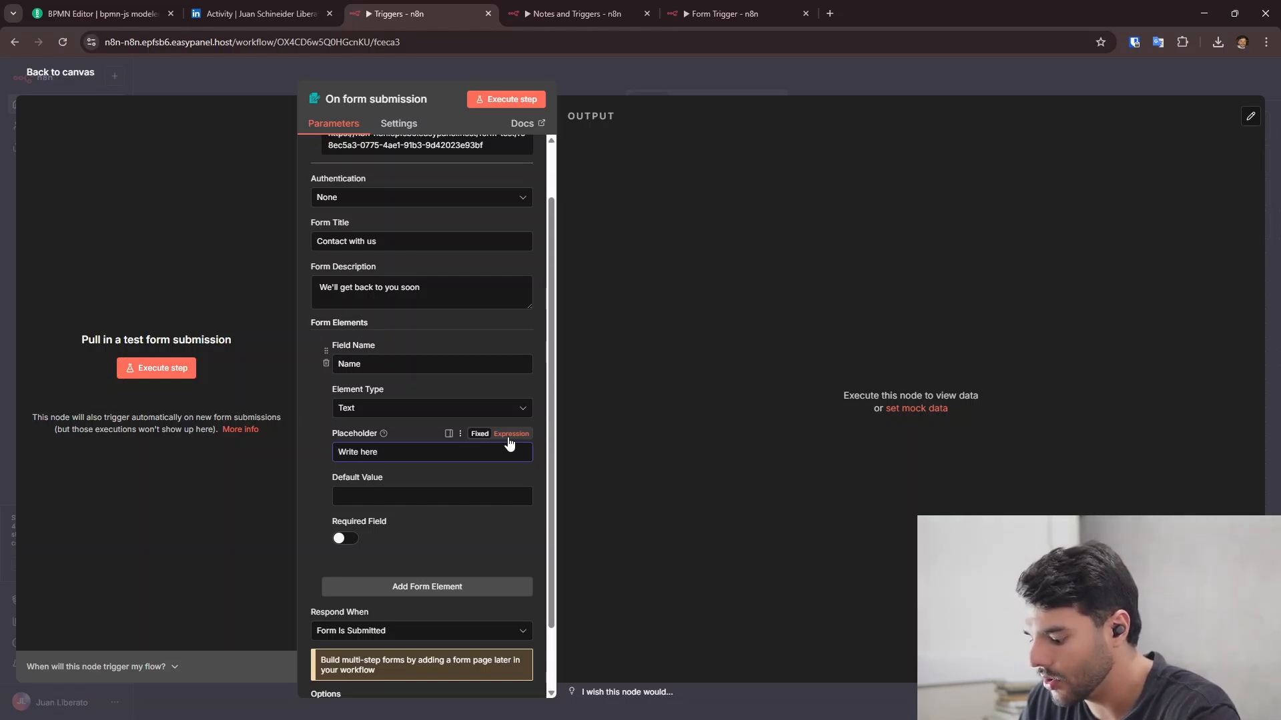
pyautogui.write('your name')
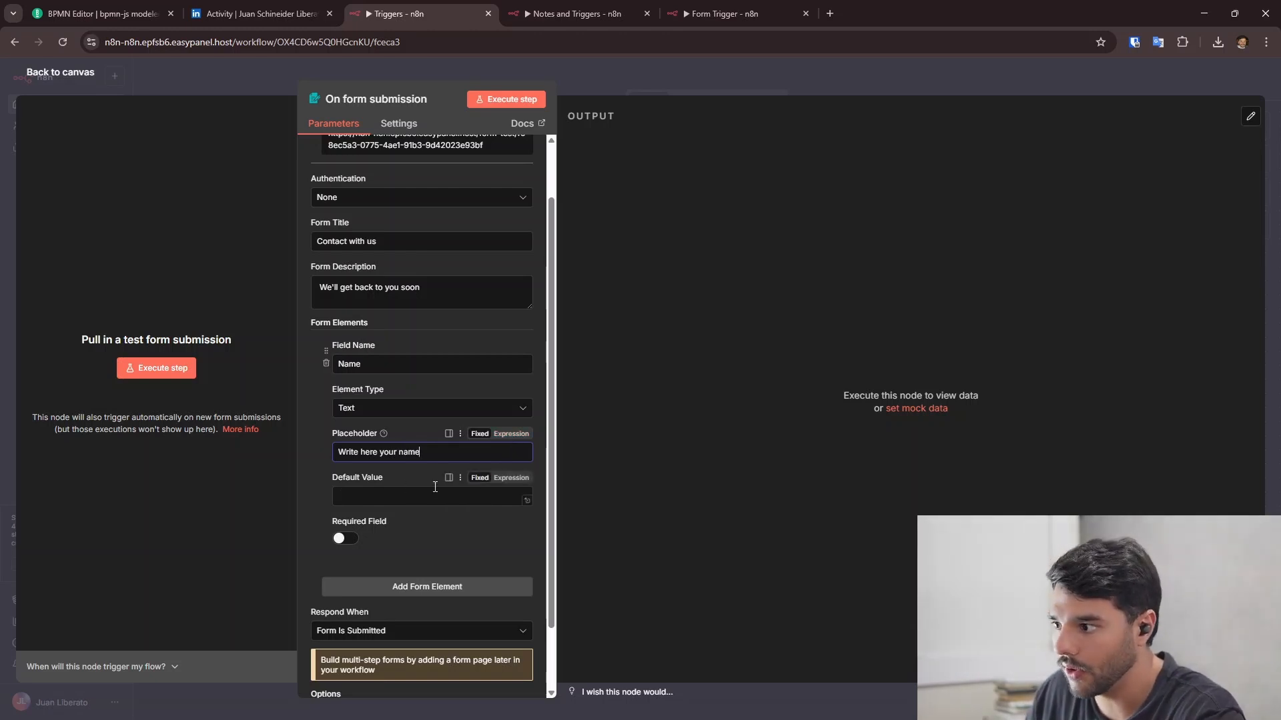
pyautogui.click(353, 515)
pyautogui.scroll(-1, 374, 494)
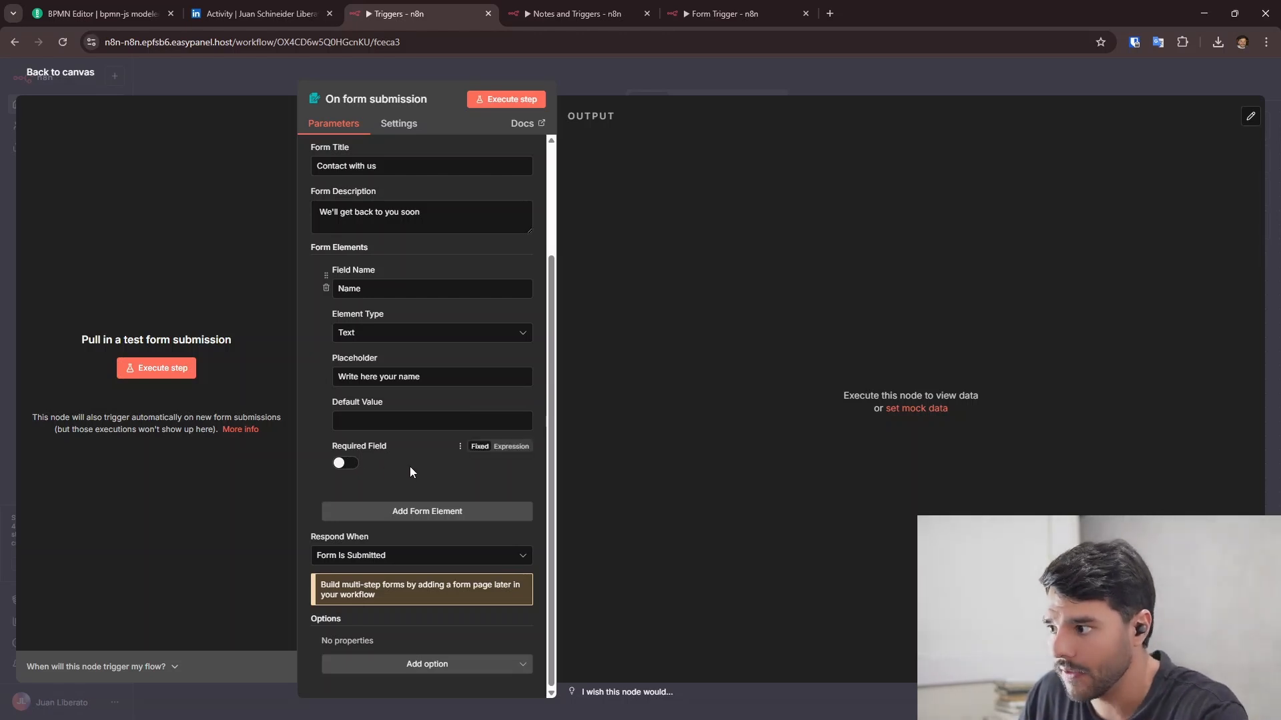
pyautogui.click(342, 465)
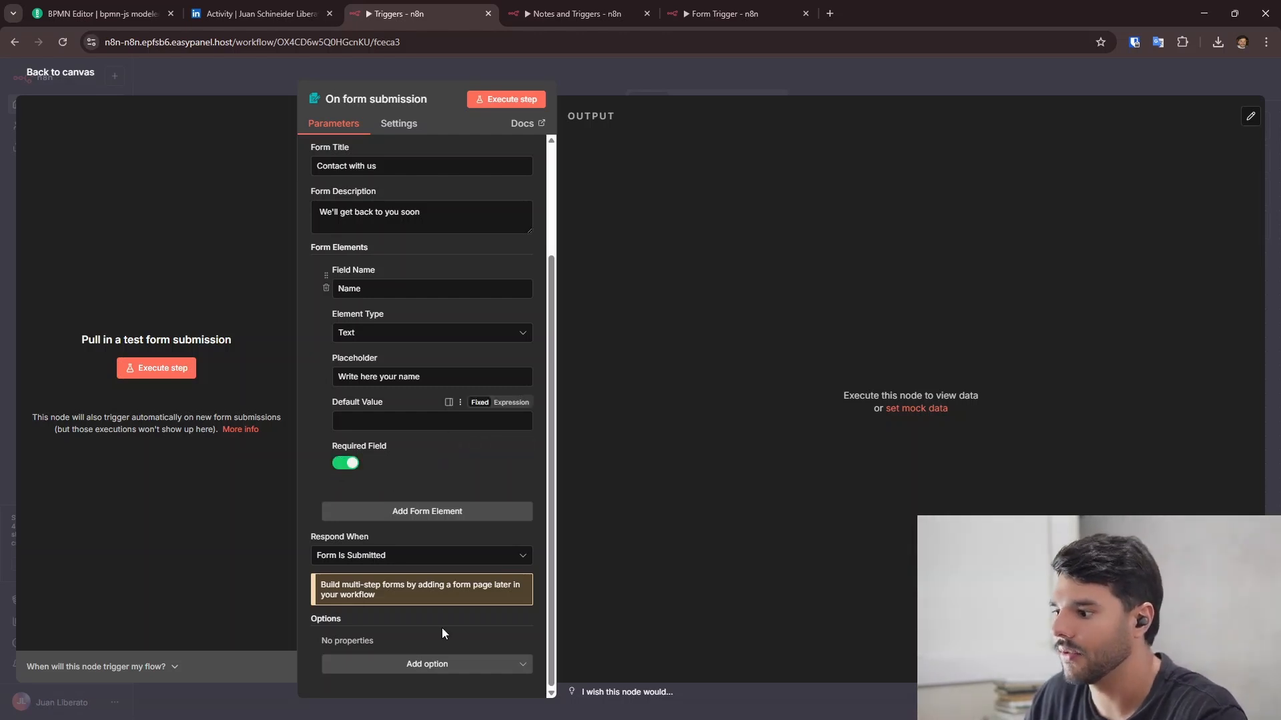
pyautogui.click(430, 664)
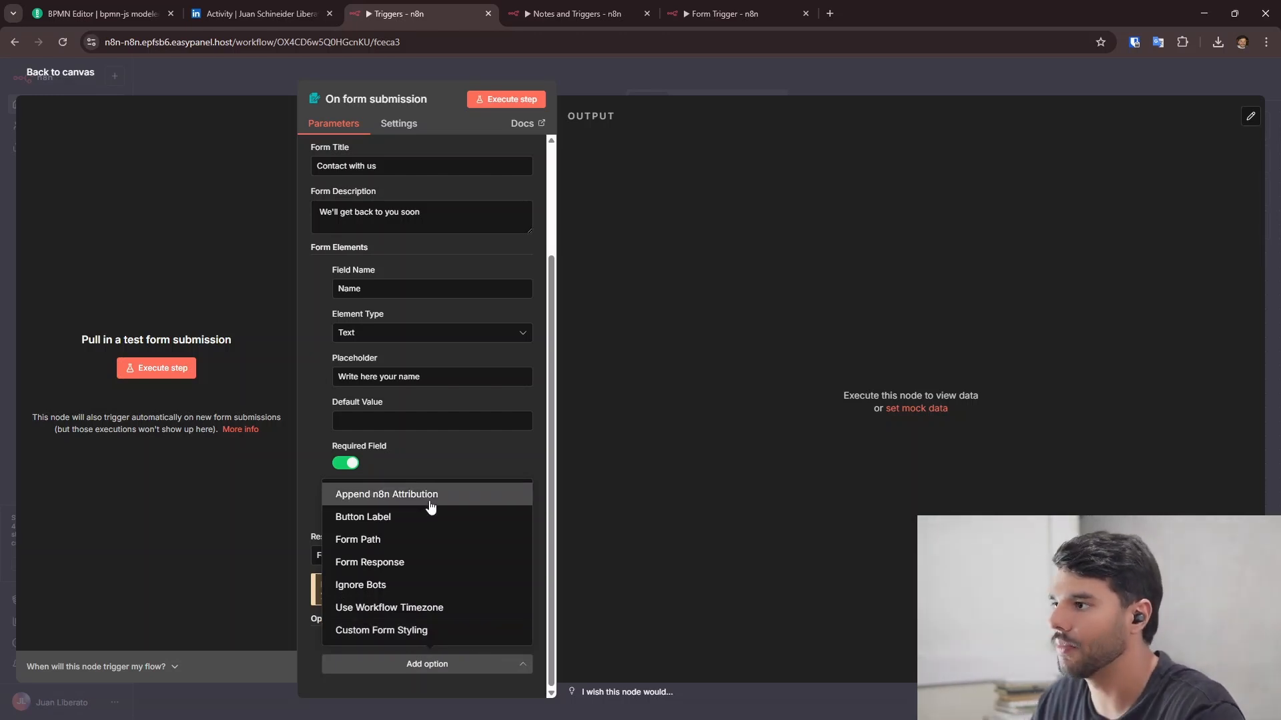
pyautogui.click(1085, 89)
# - Open the Contact with us form's Production URL in a new tab and inspect its Name field
pyautogui.click(573, 291)
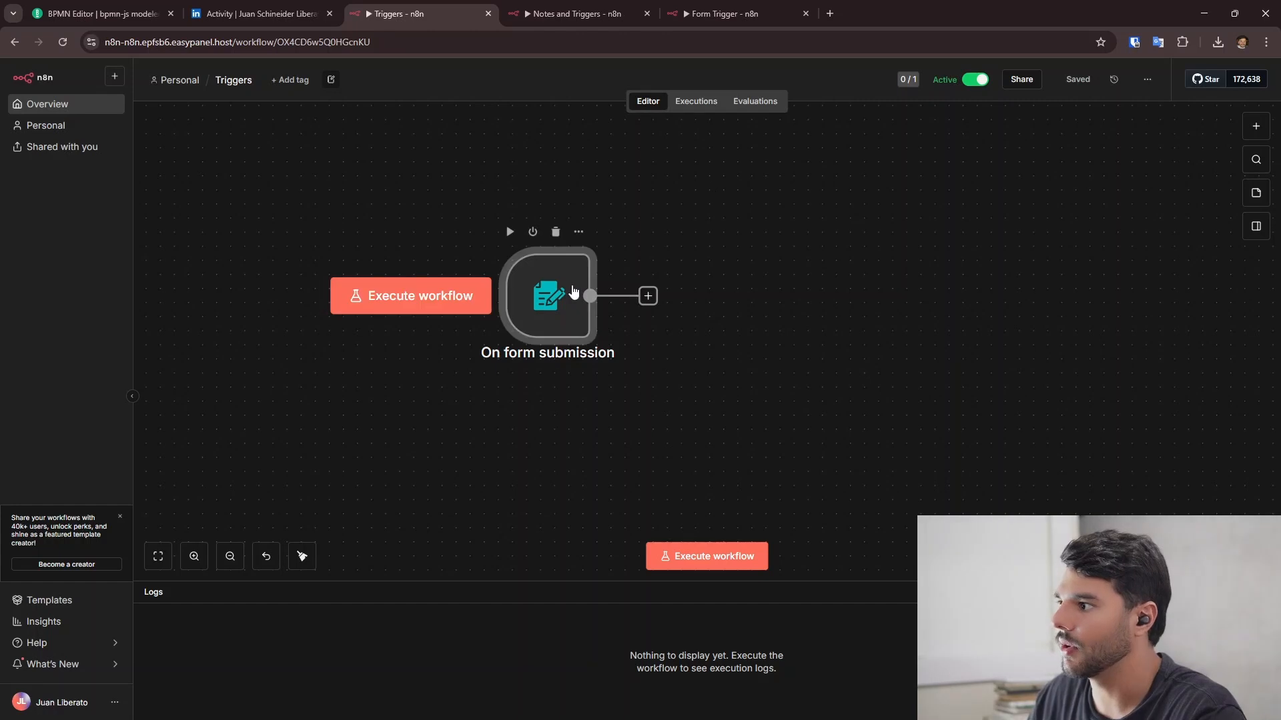
pyautogui.doubleClick(574, 292)
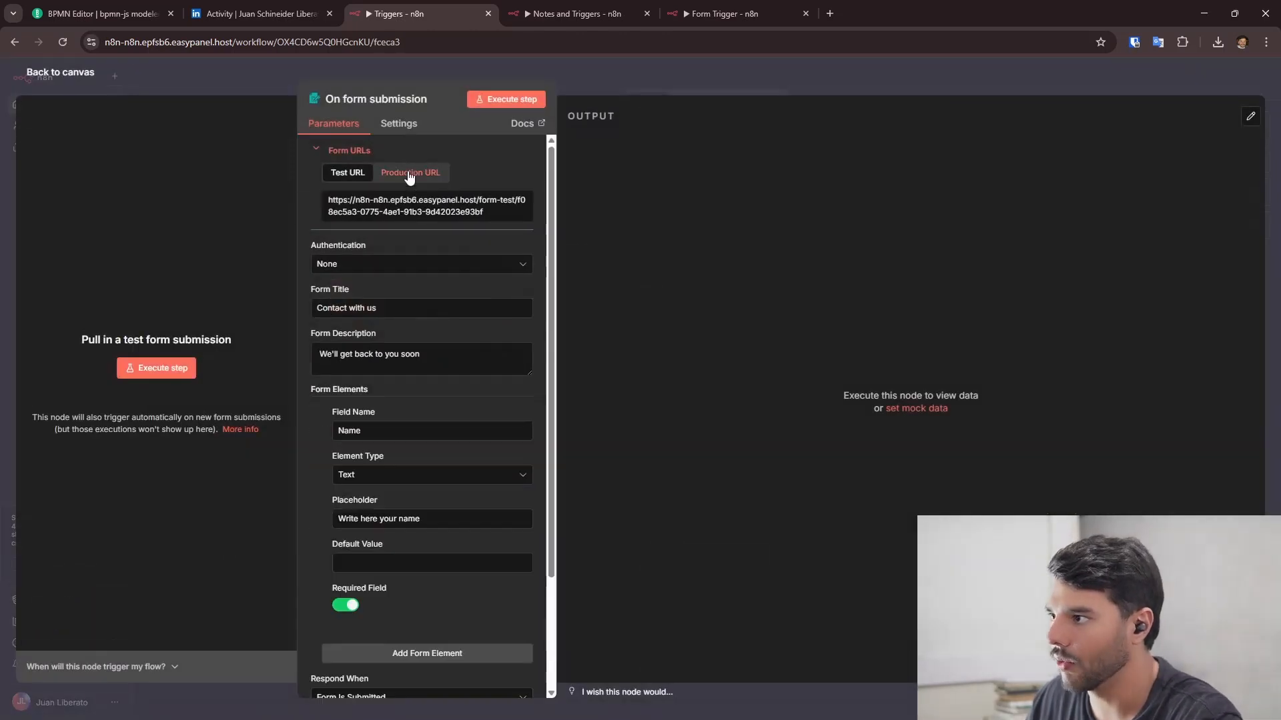
pyautogui.click(410, 172)
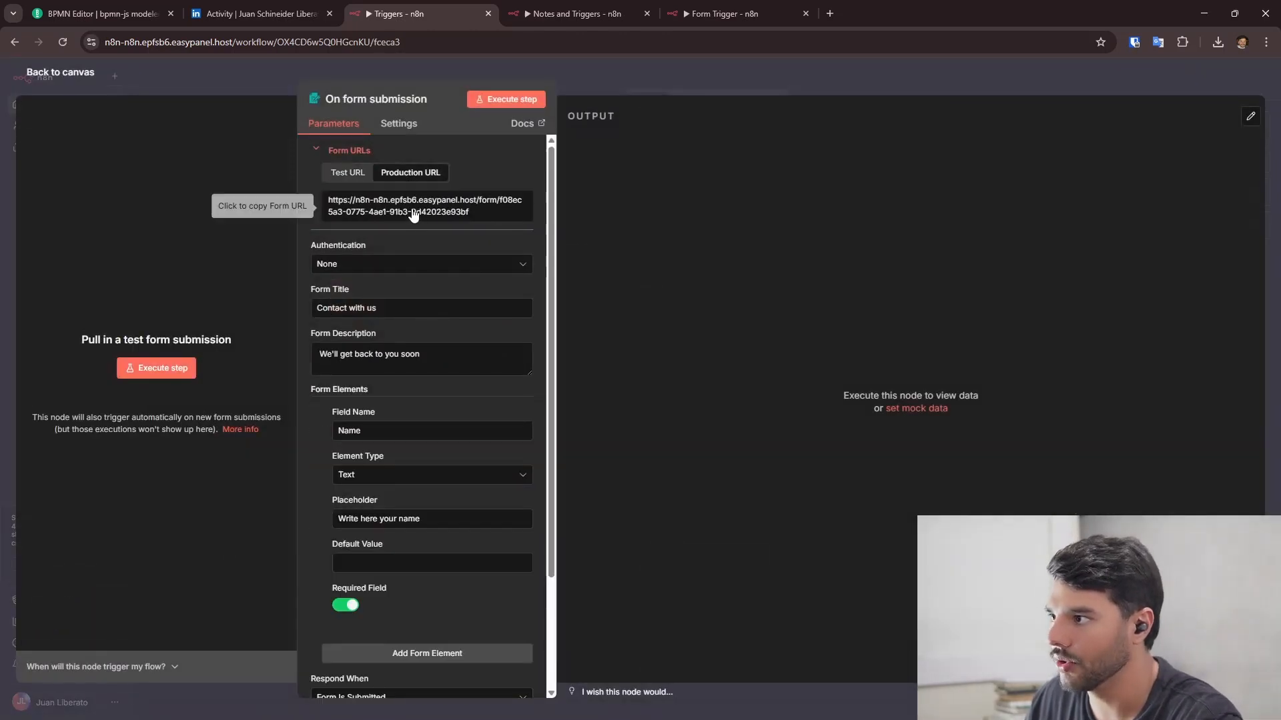
pyautogui.click(830, 14)
pyautogui.write('https://n8n-n8n.epfsb6.easypanel.host/form/f08ec5a3-0775-4ae1-91b3-9d42023e93bf')
pyautogui.press('Return')
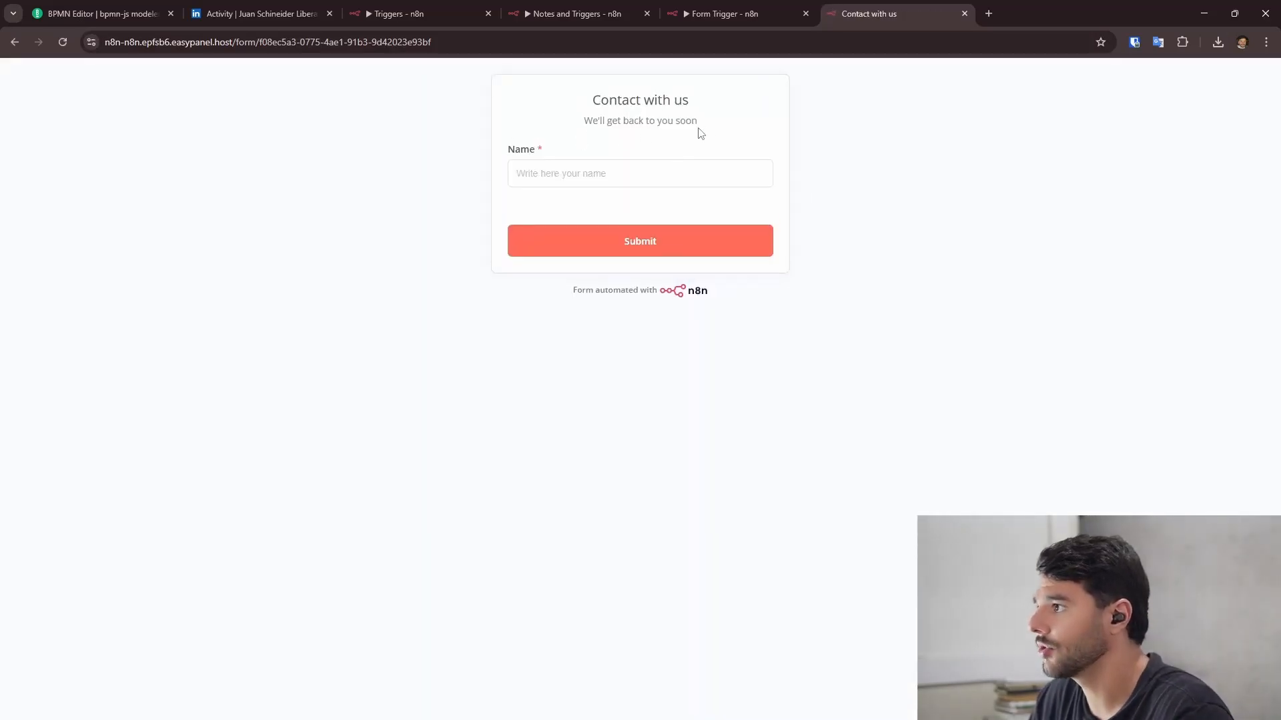
pyautogui.moveTo(503, 158); pyautogui.dragTo(532, 154)
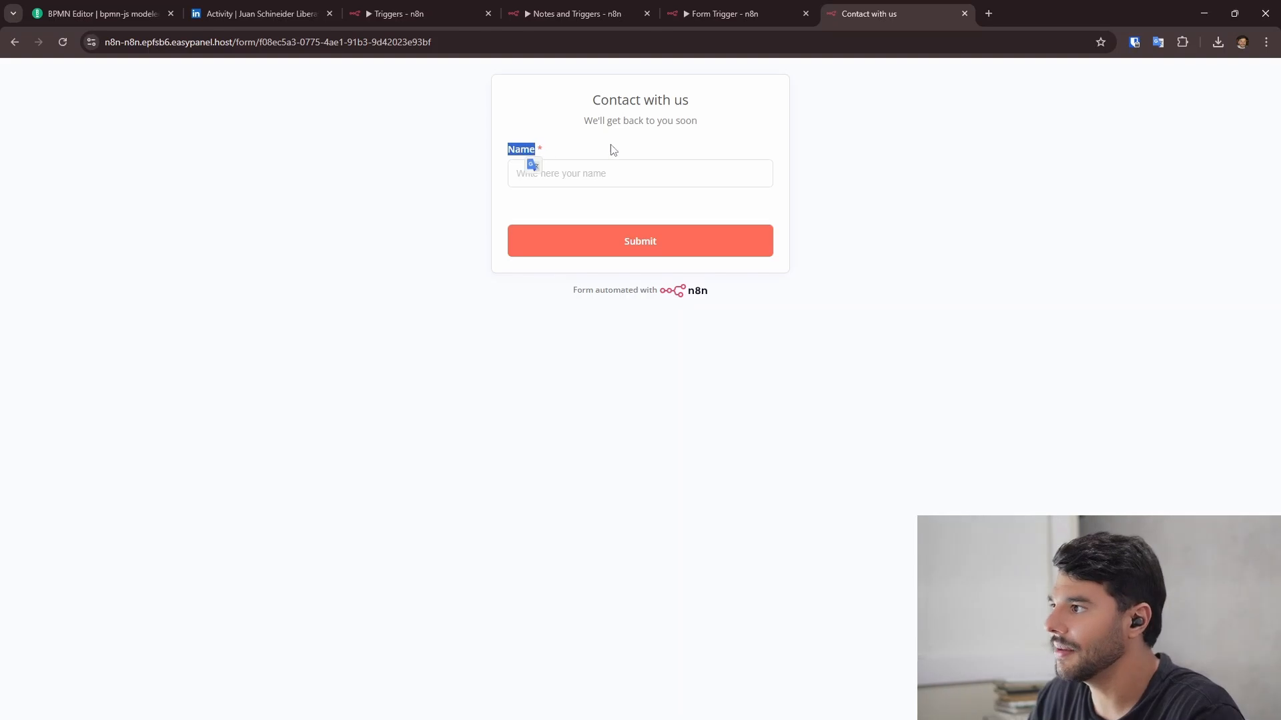
pyautogui.click(519, 182)
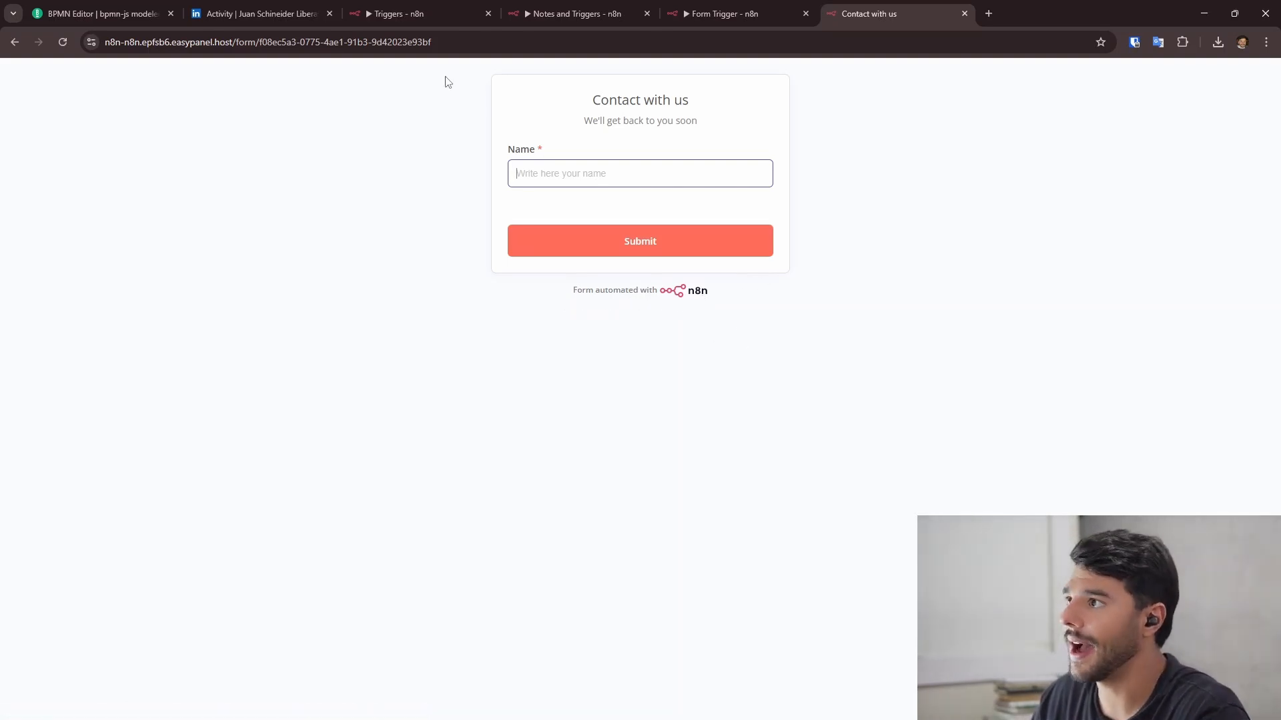
# - Add the Append n8n Attribution option to the form trigger and switch it off
pyautogui.click(399, 13)
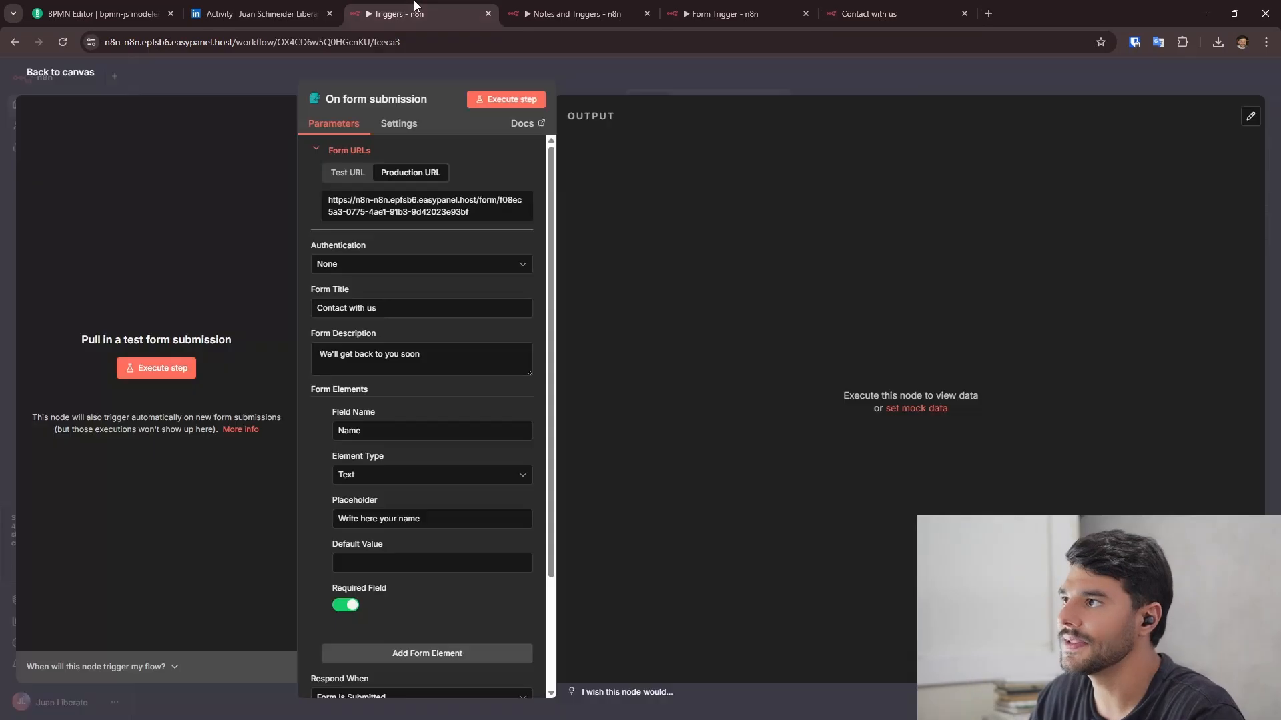
pyautogui.scroll(-3, 443, 519)
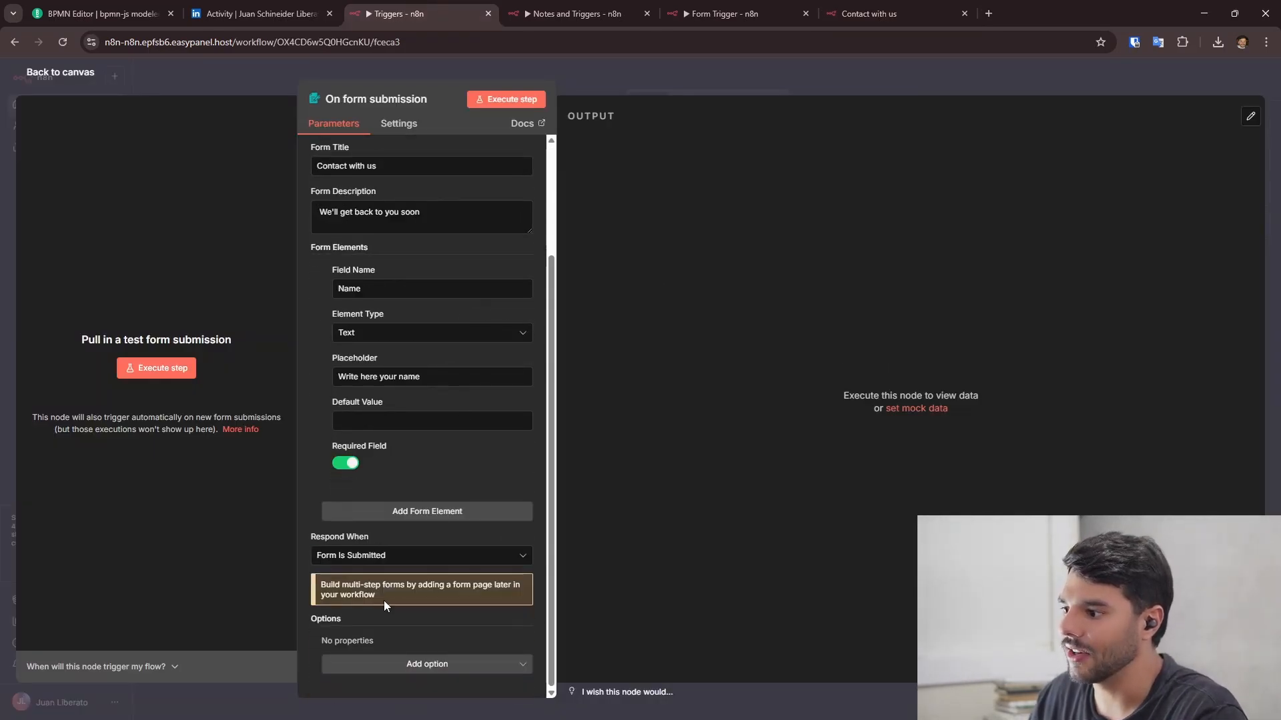
pyautogui.click(397, 665)
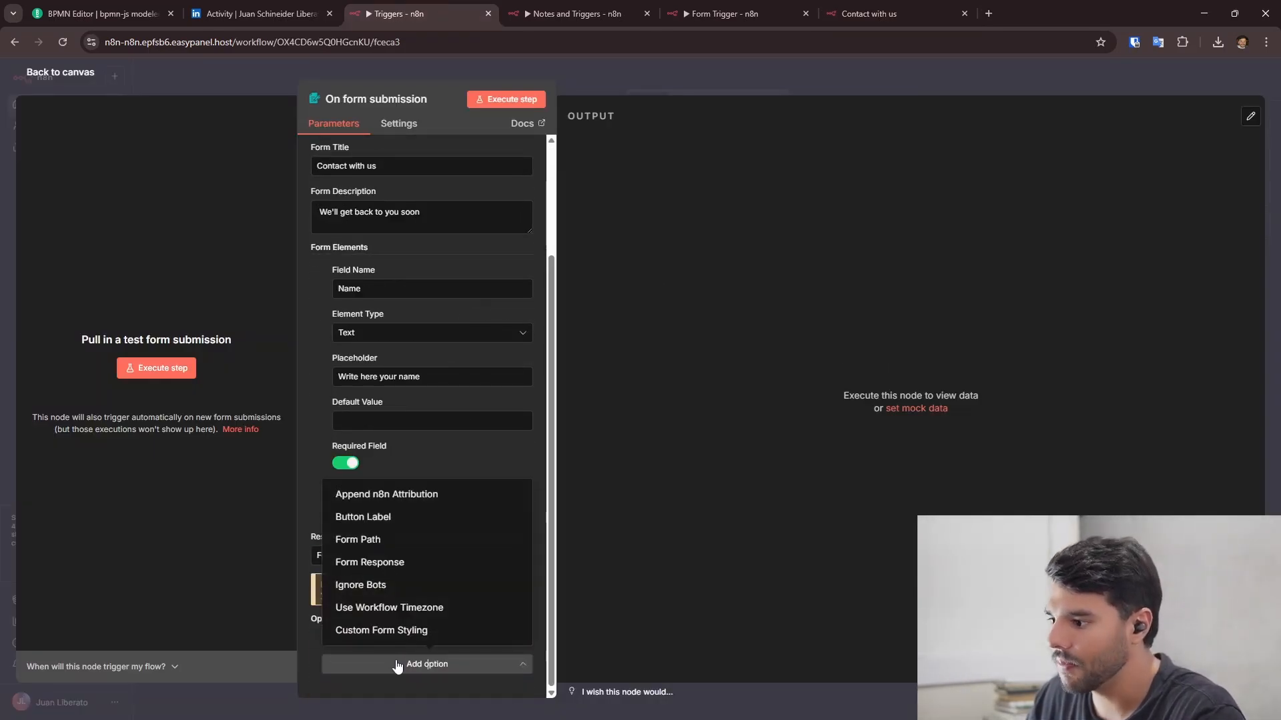
pyautogui.click(421, 500)
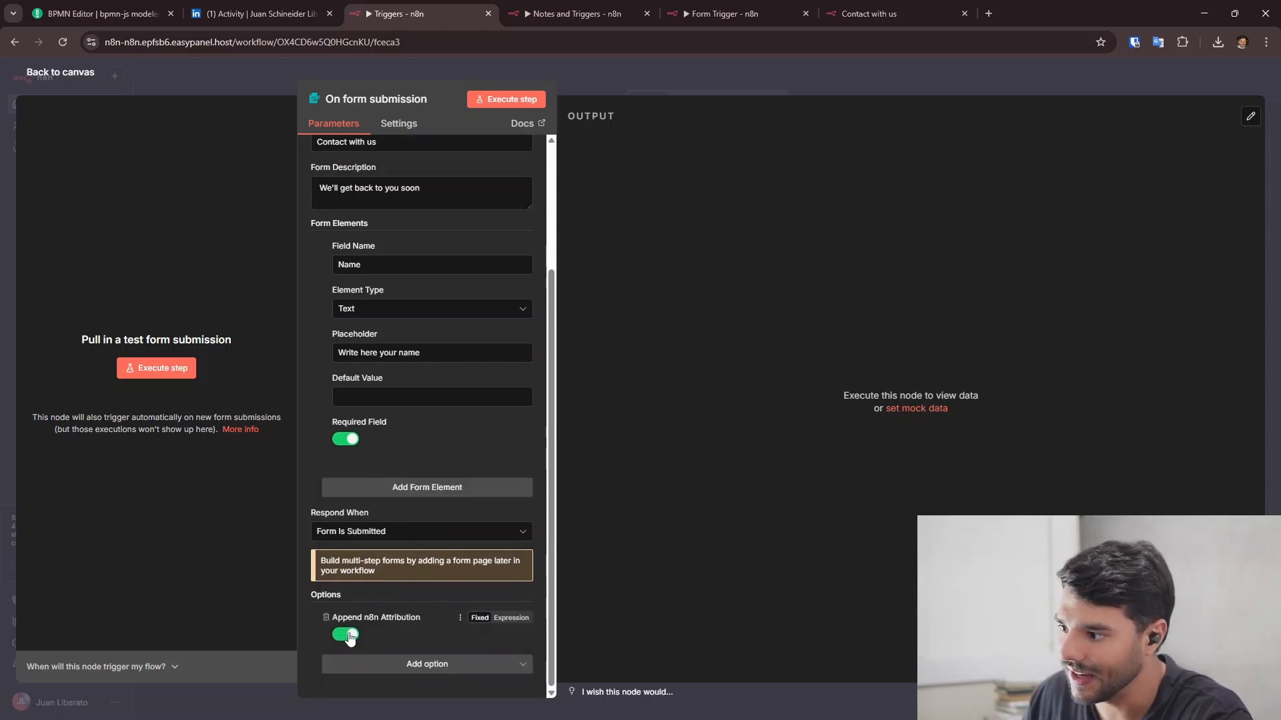
pyautogui.click(347, 635)
pyautogui.click(74, 75)
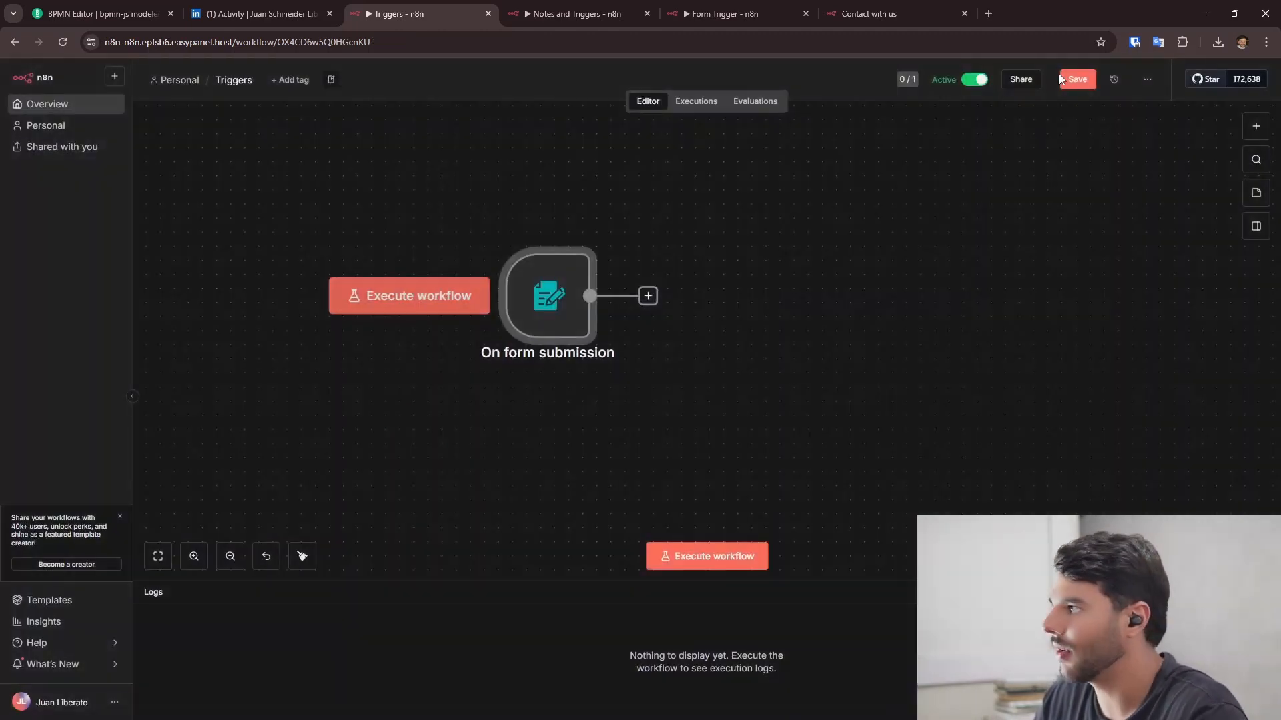
# - Save the workflow and reload the live form to confirm the n8n footer is gone
pyautogui.click(1070, 79)
pyautogui.click(867, 13)
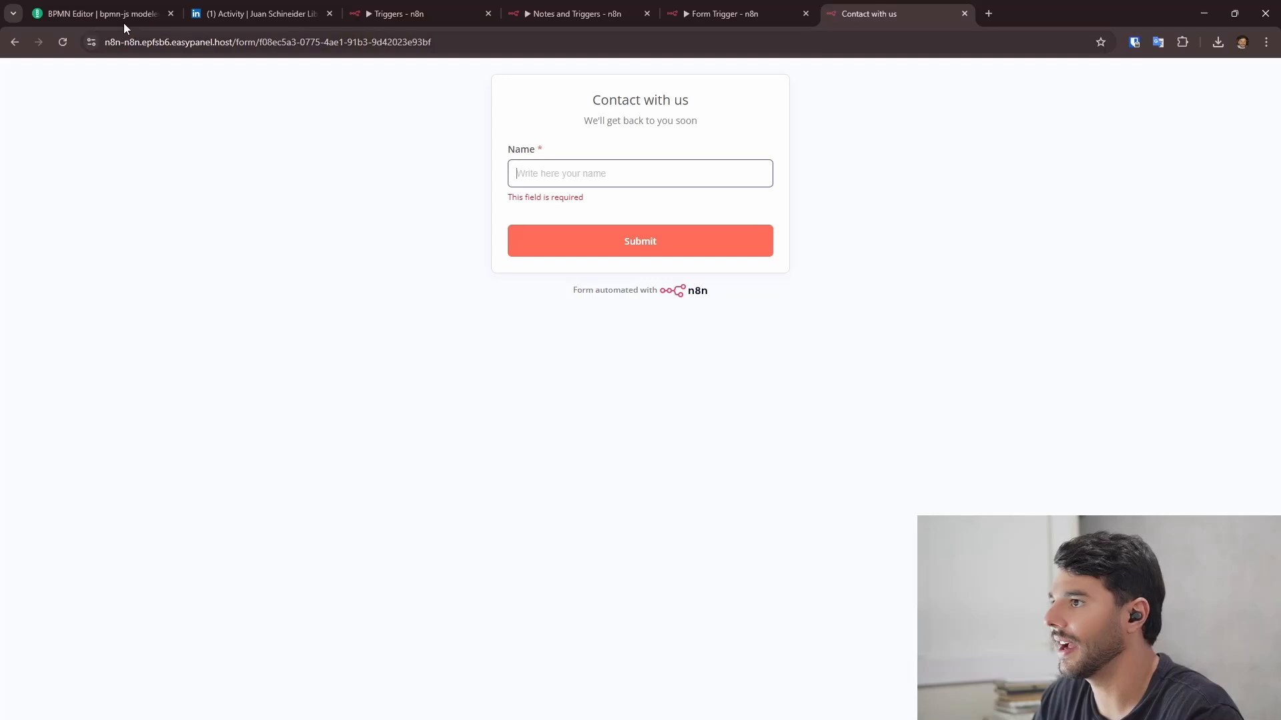
pyautogui.click(62, 42)
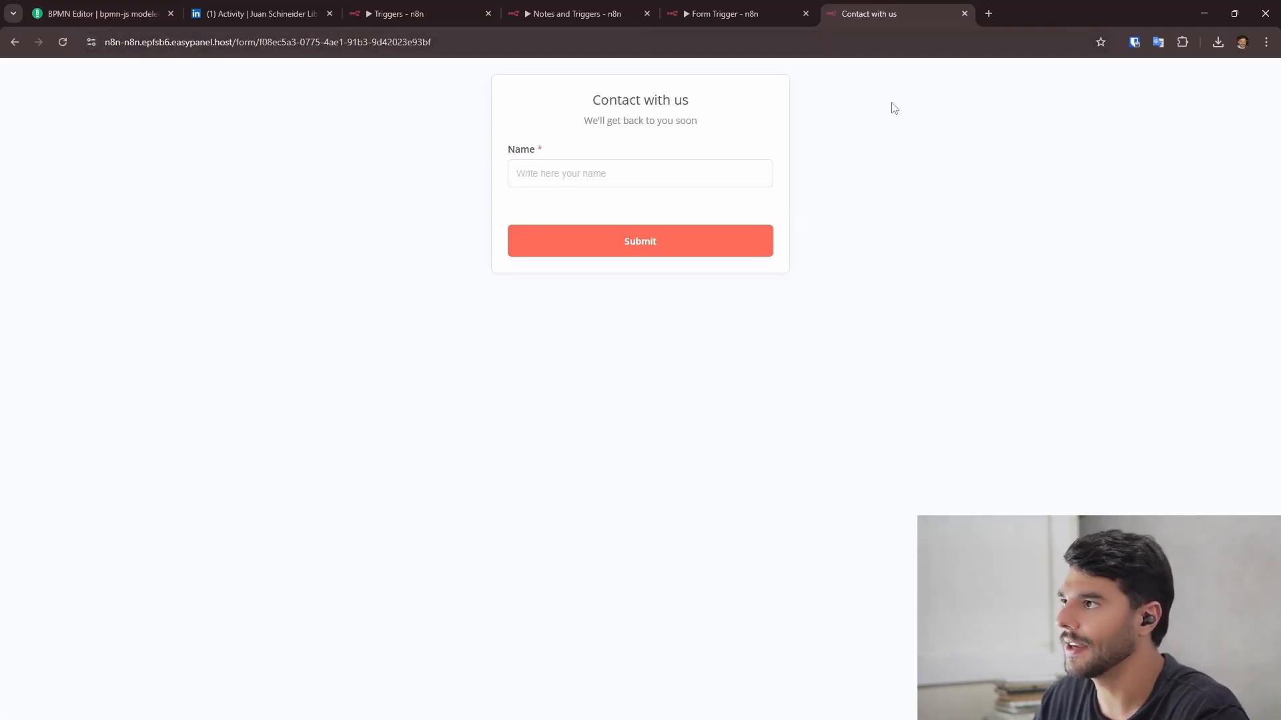
pyautogui.click(414, 13)
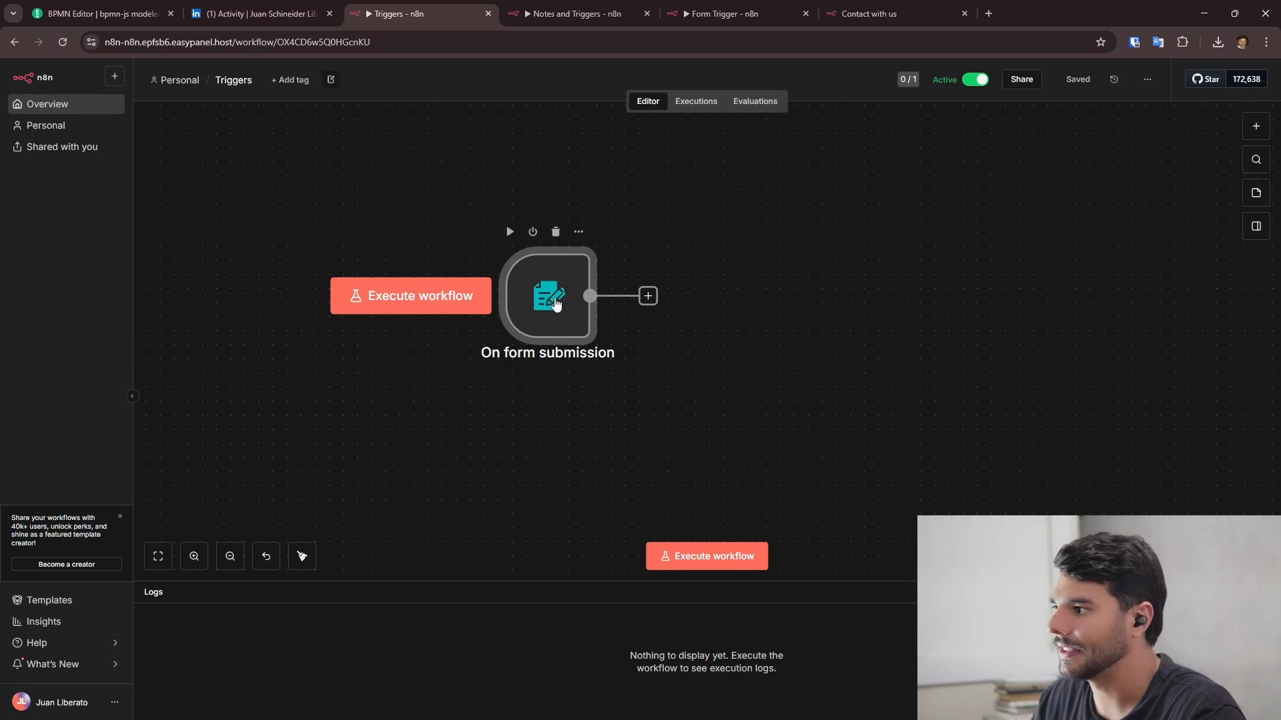
# - Add a Form Response option to the form trigger showing 'Your response has been recorded'
pyautogui.doubleClick(549, 295)
pyautogui.scroll(-3, 432, 493)
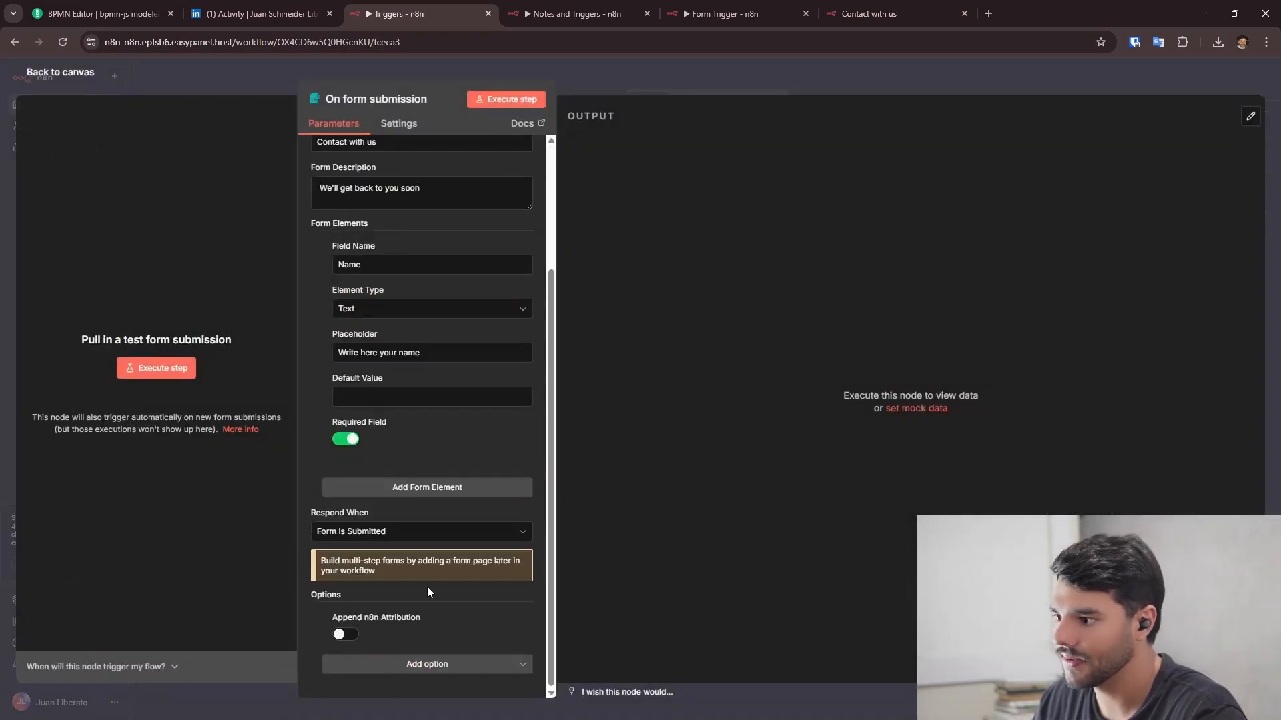
pyautogui.click(427, 663)
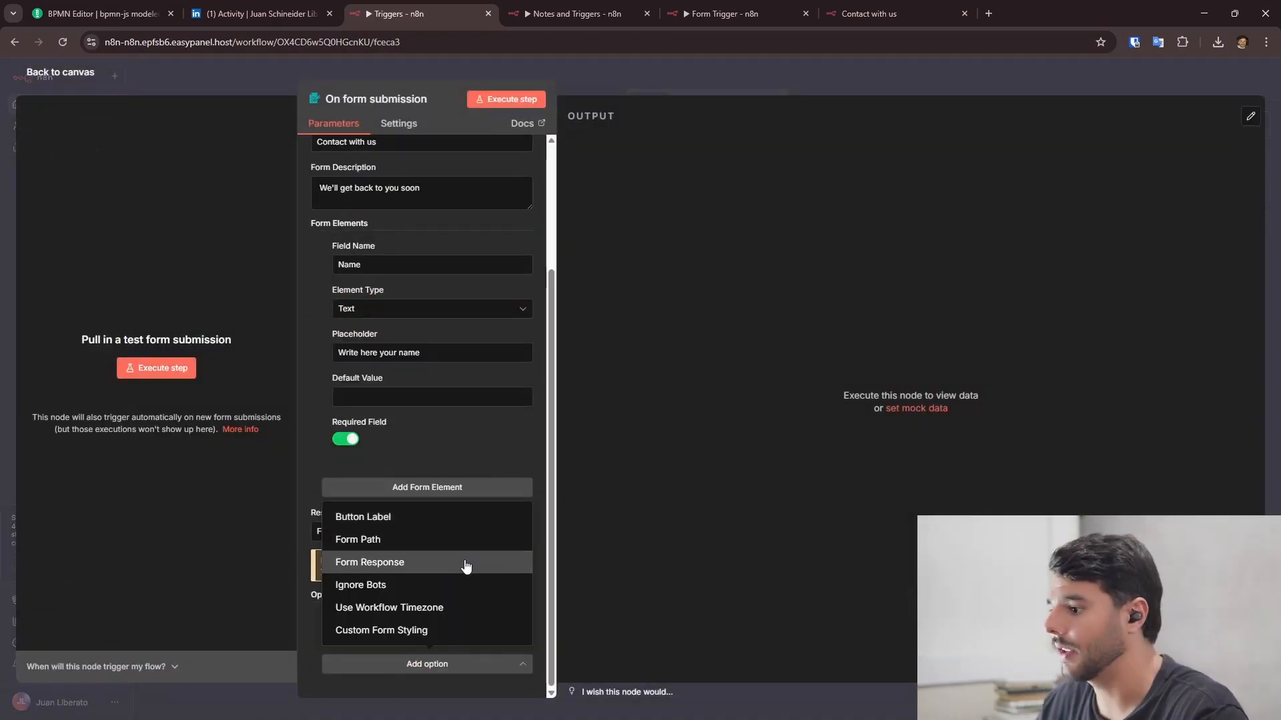
pyautogui.click(415, 568)
pyautogui.scroll(-2, 511, 503)
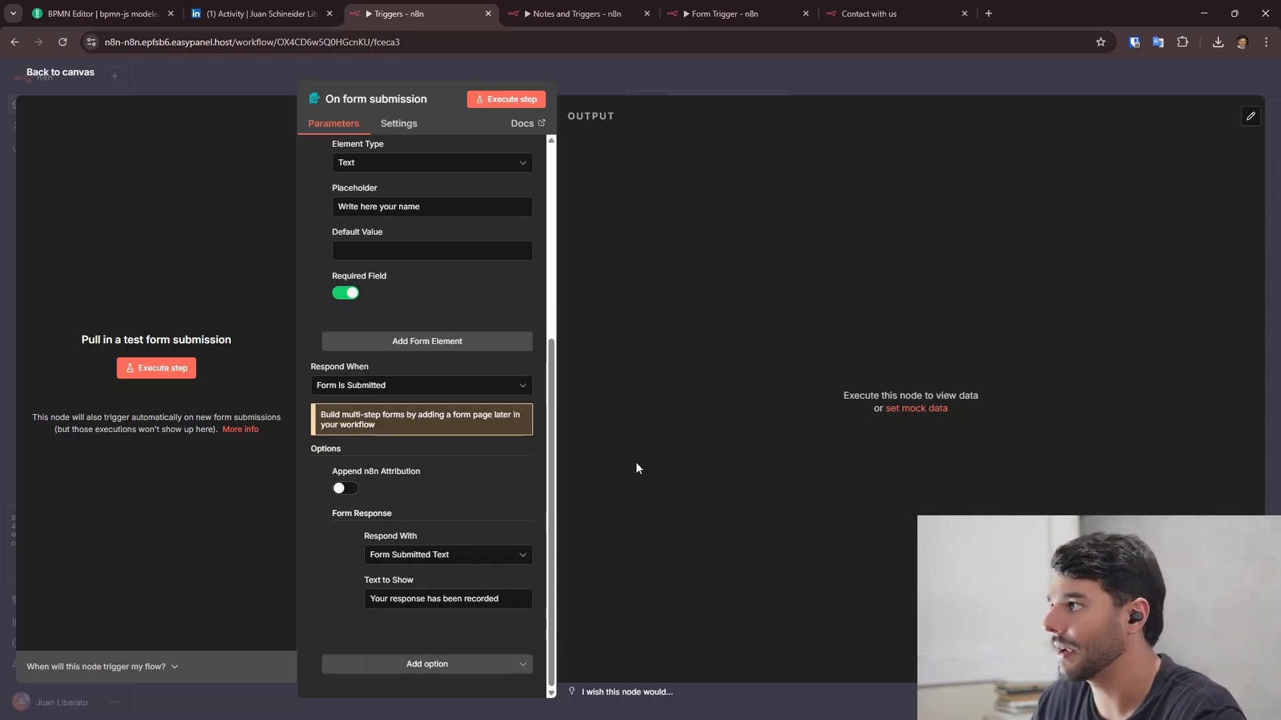
pyautogui.moveTo(371, 599); pyautogui.dragTo(500, 605)
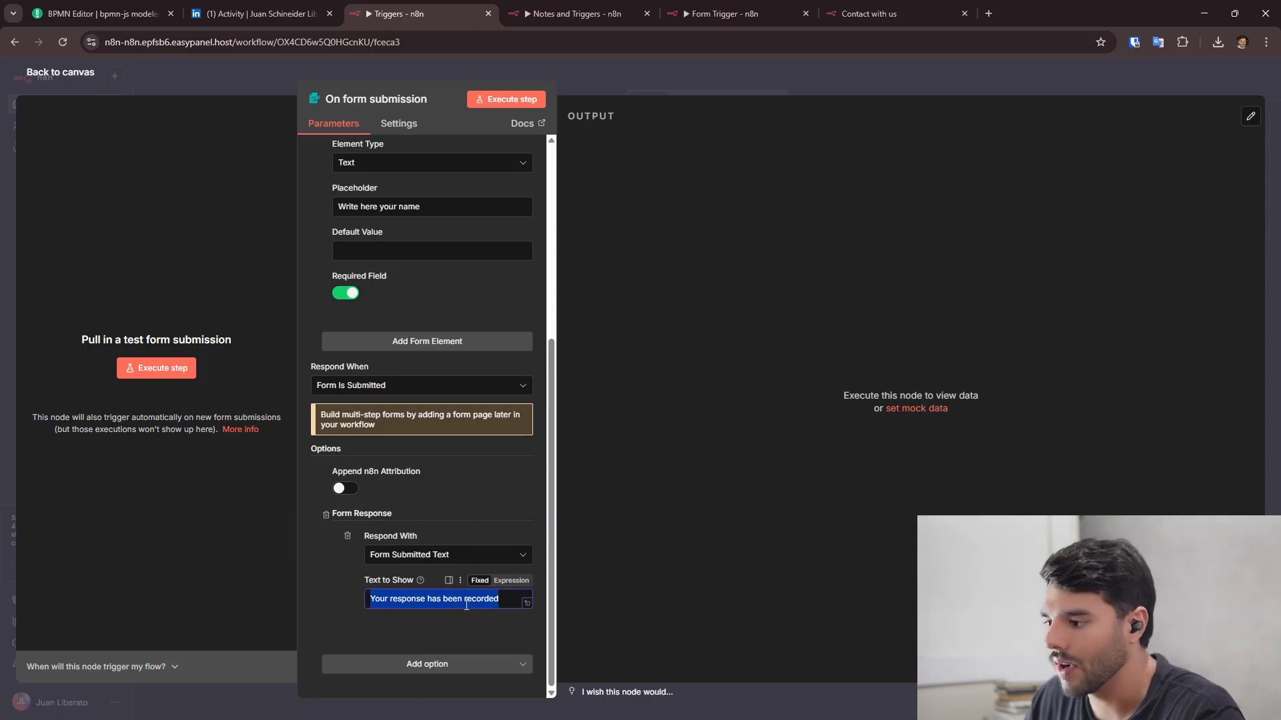
pyautogui.click(467, 605)
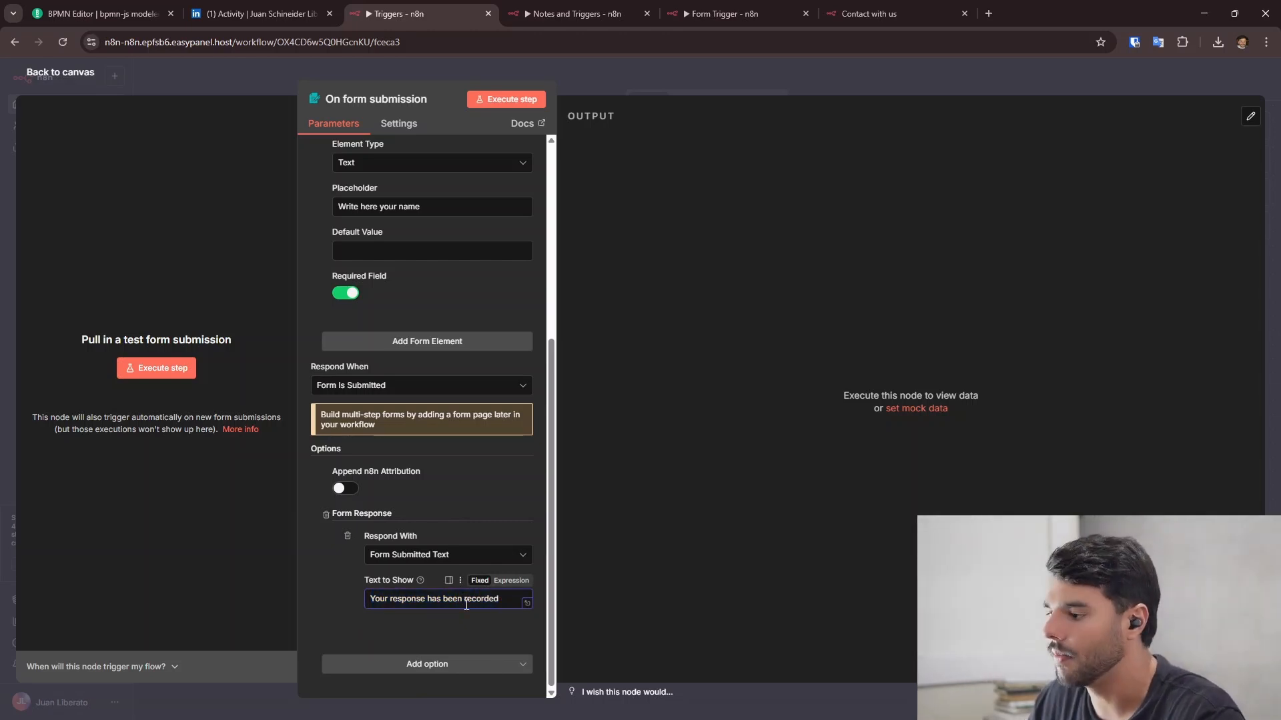
# - Enter a name on the live Contact with us form, submit it, and check the confirmation
pyautogui.click(927, 8)
pyautogui.click(598, 168)
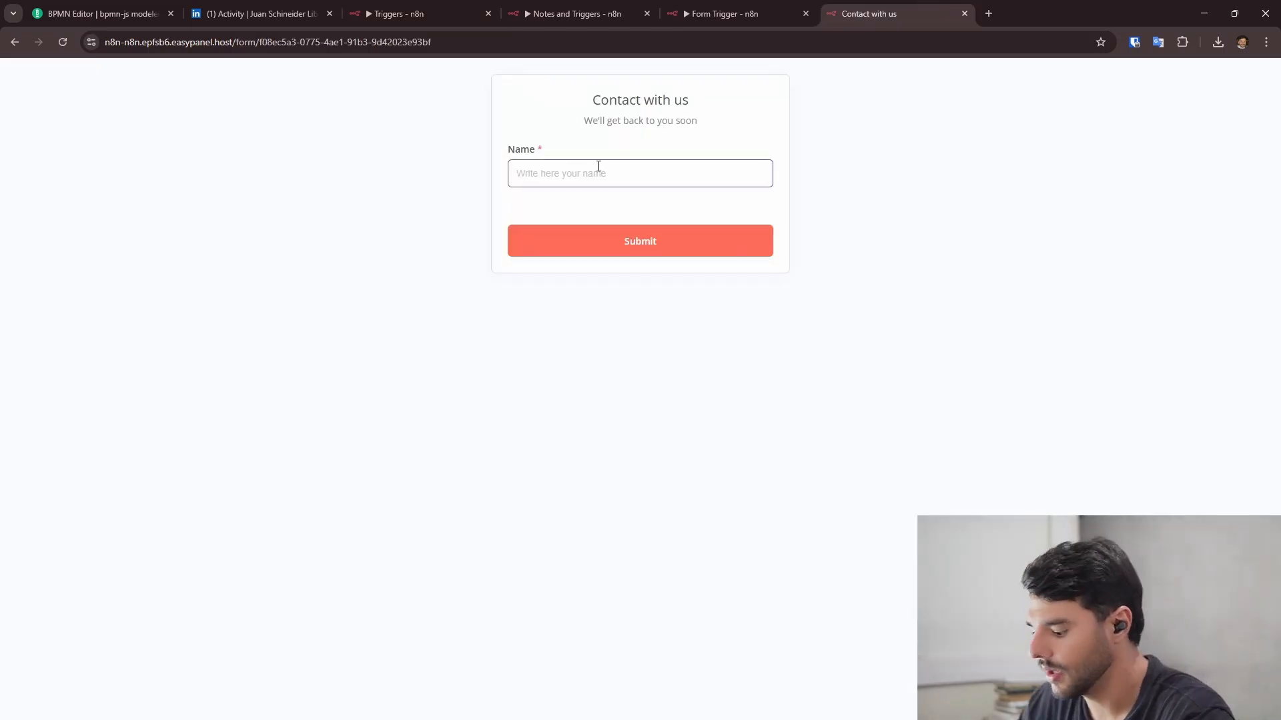
pyautogui.write('Juan')
pyautogui.click(613, 243)
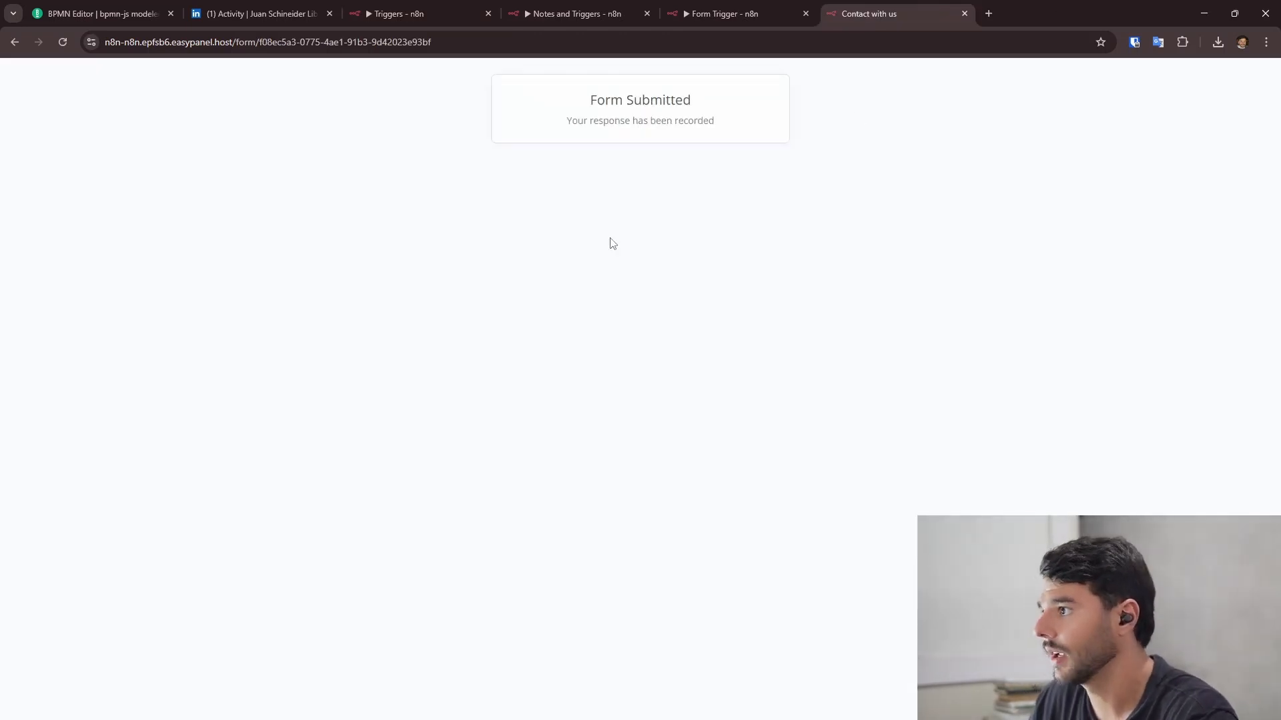
pyautogui.moveTo(571, 121); pyautogui.dragTo(676, 122)
pyautogui.click(697, 122)
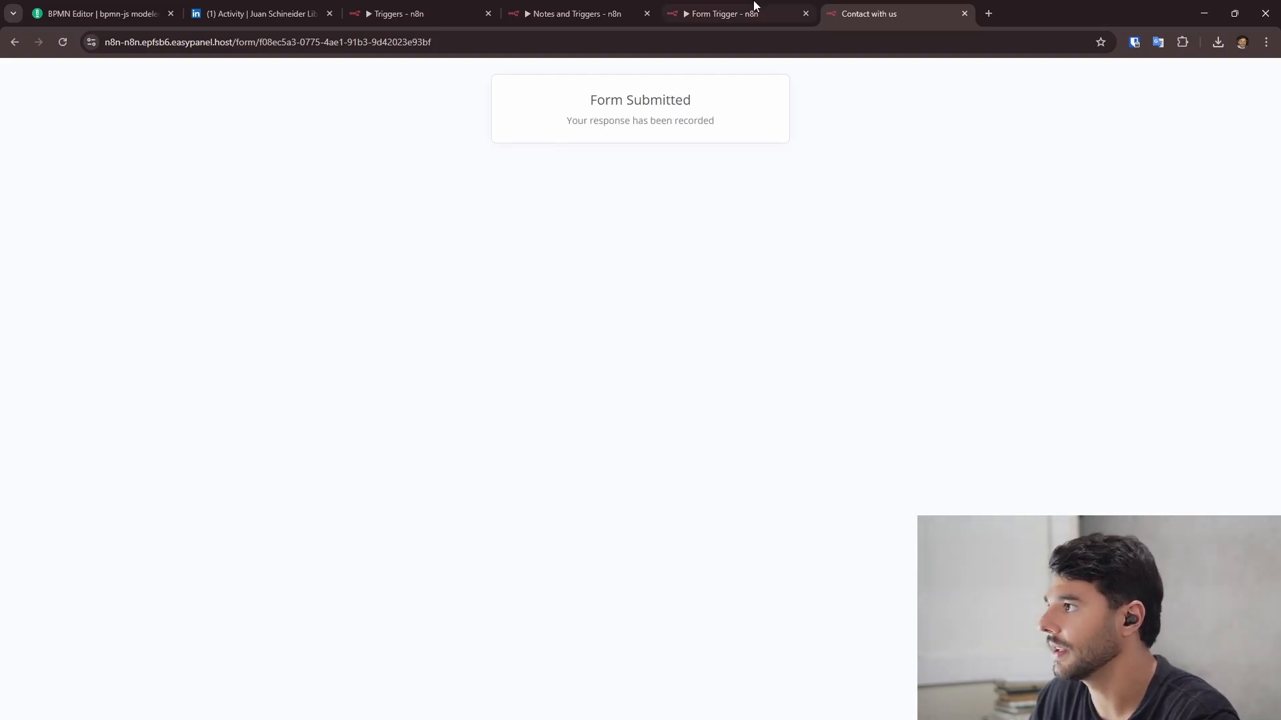
pyautogui.click(752, 14)
pyautogui.click(580, 13)
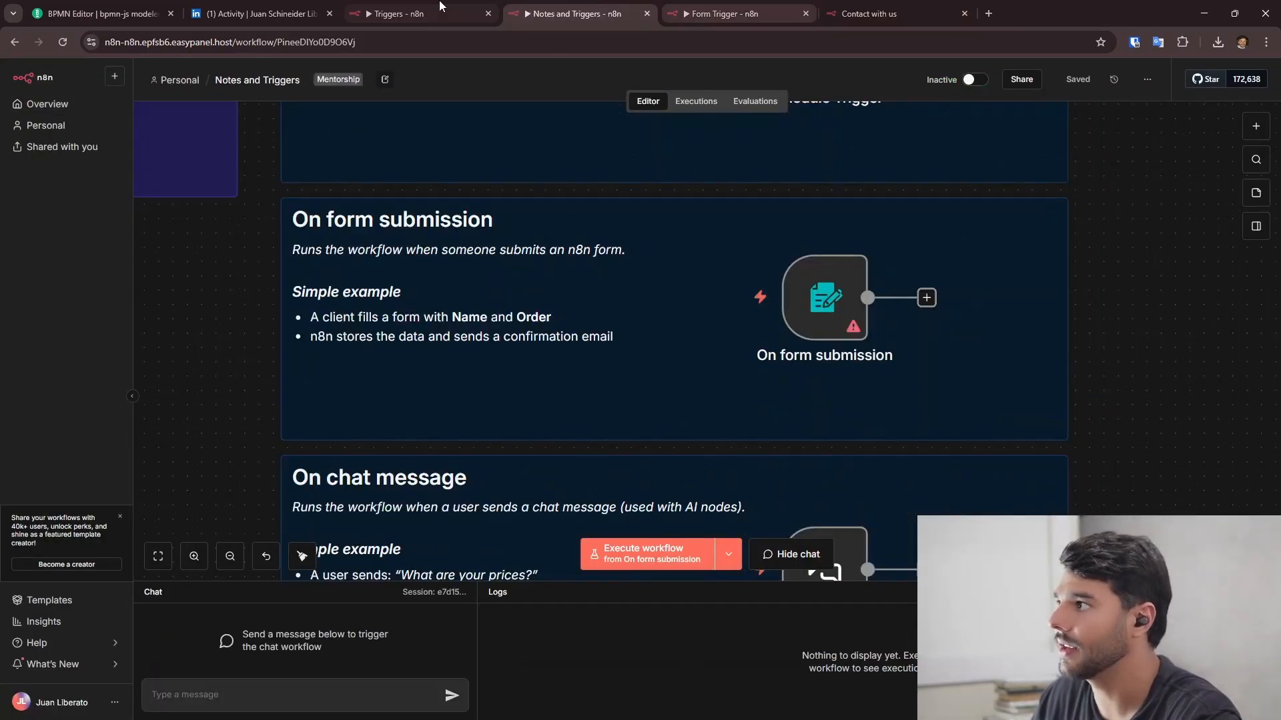
# - Add a Custom Form Styling option to the form trigger
pyautogui.click(400, 13)
pyautogui.moveTo(499, 601); pyautogui.dragTo(373, 601)
pyautogui.click(421, 609)
pyautogui.click(436, 667)
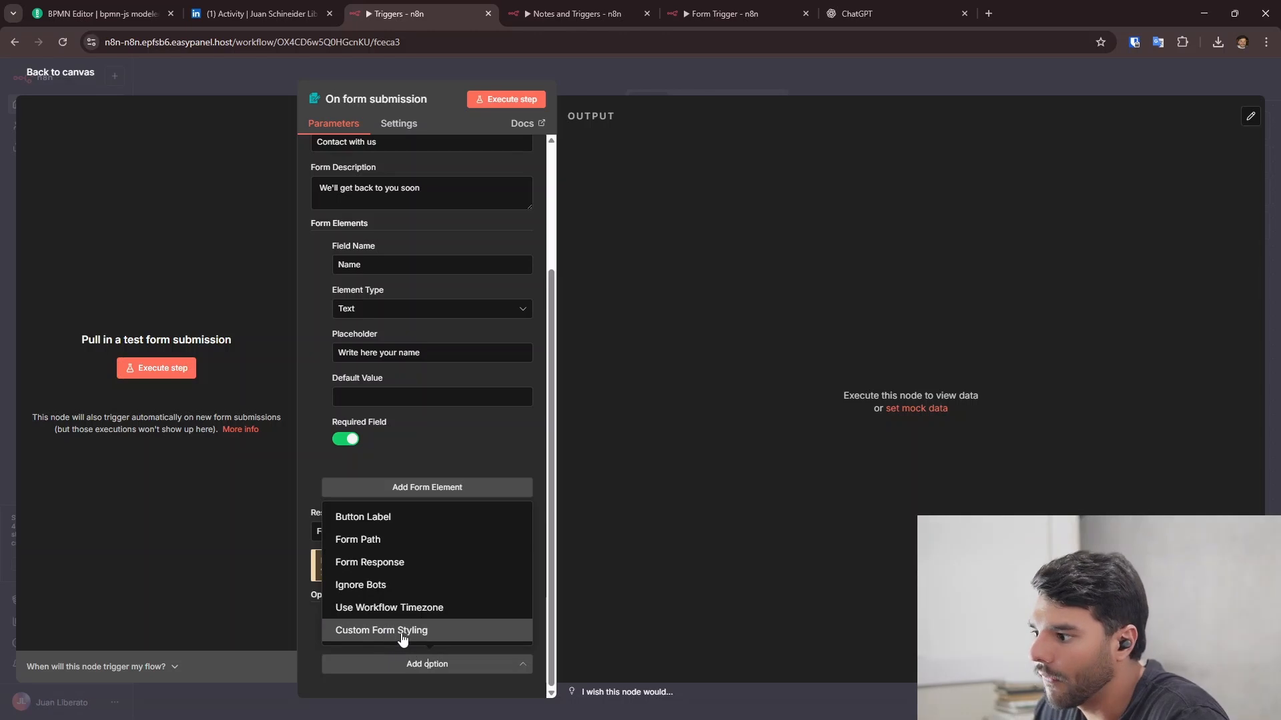
pyautogui.click(412, 639)
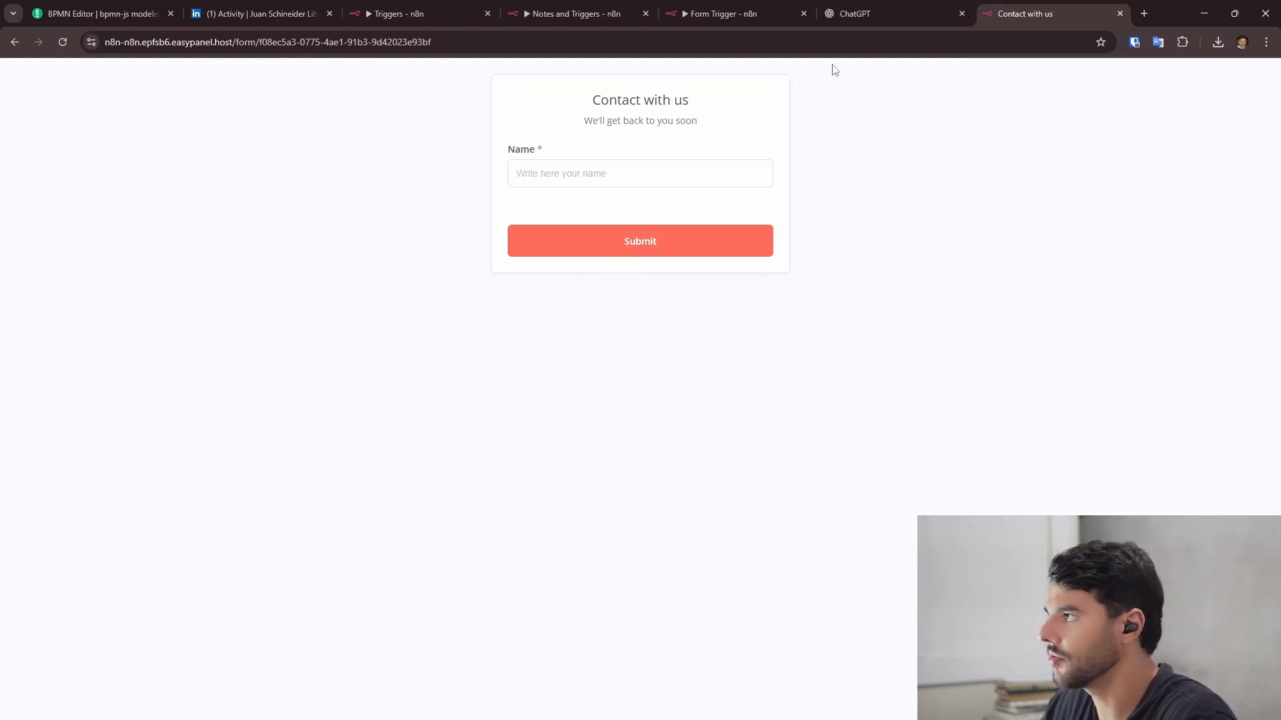
# - Select and copy all of the default CSS in the Custom Form Styling editor
pyautogui.click(422, 12)
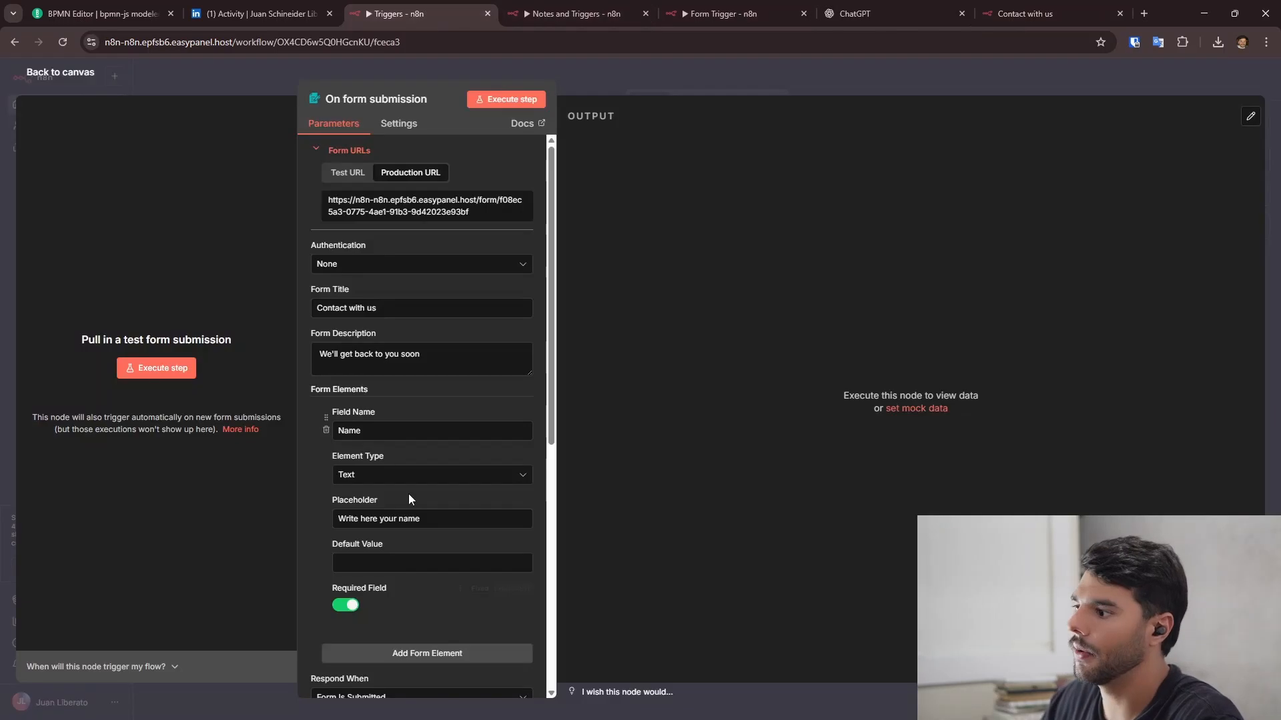
pyautogui.scroll(-7, 408, 494)
pyautogui.click(416, 481)
pyautogui.hotkey('ctrl', 'a')
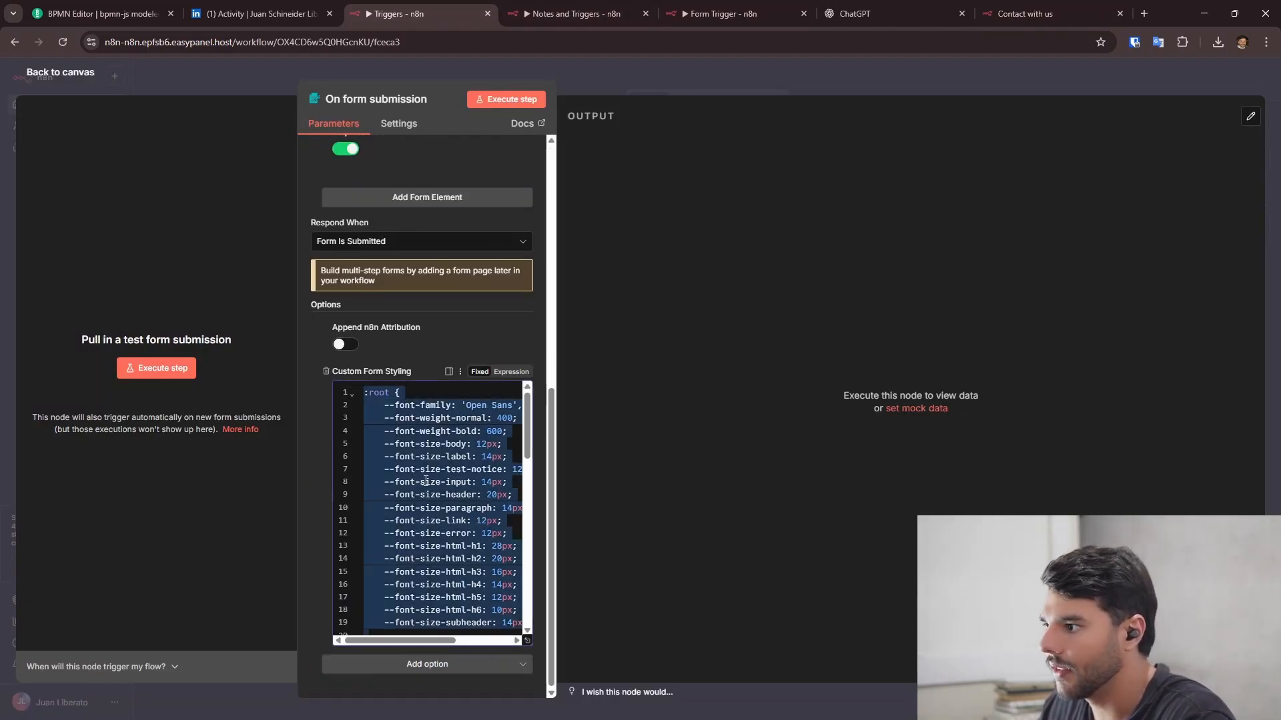
pyautogui.click(425, 482)
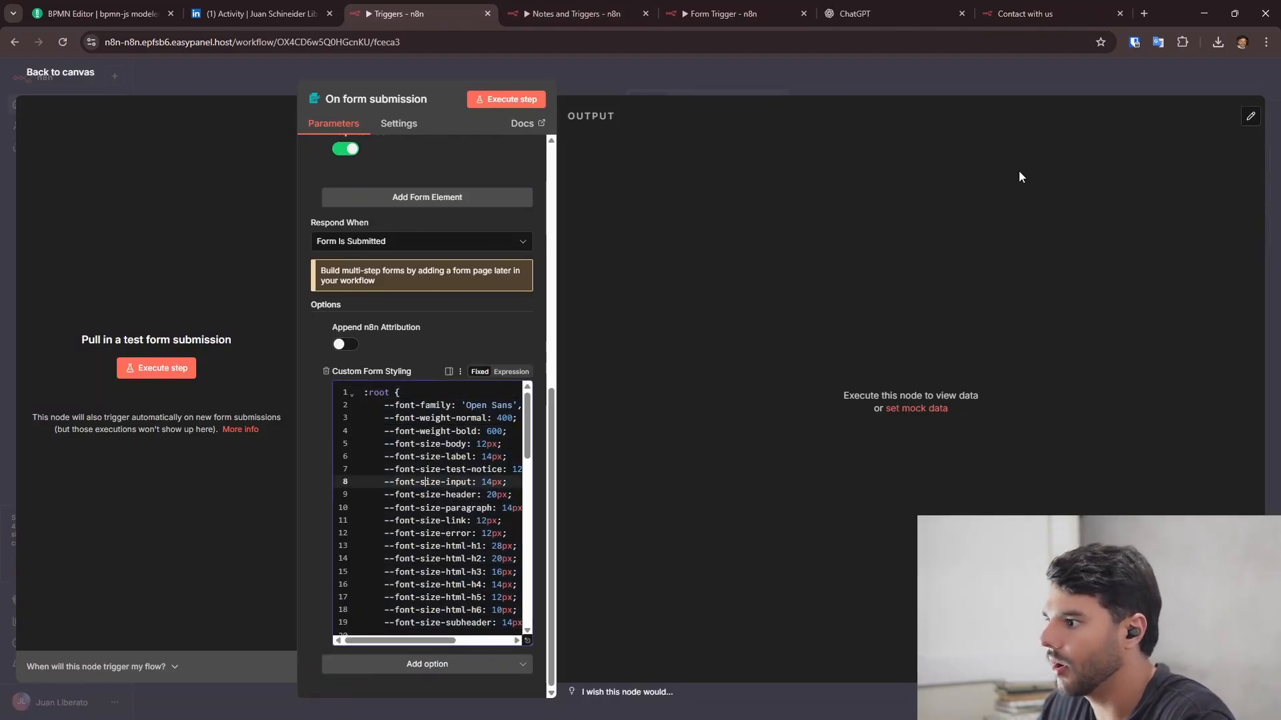
pyautogui.click(889, 8)
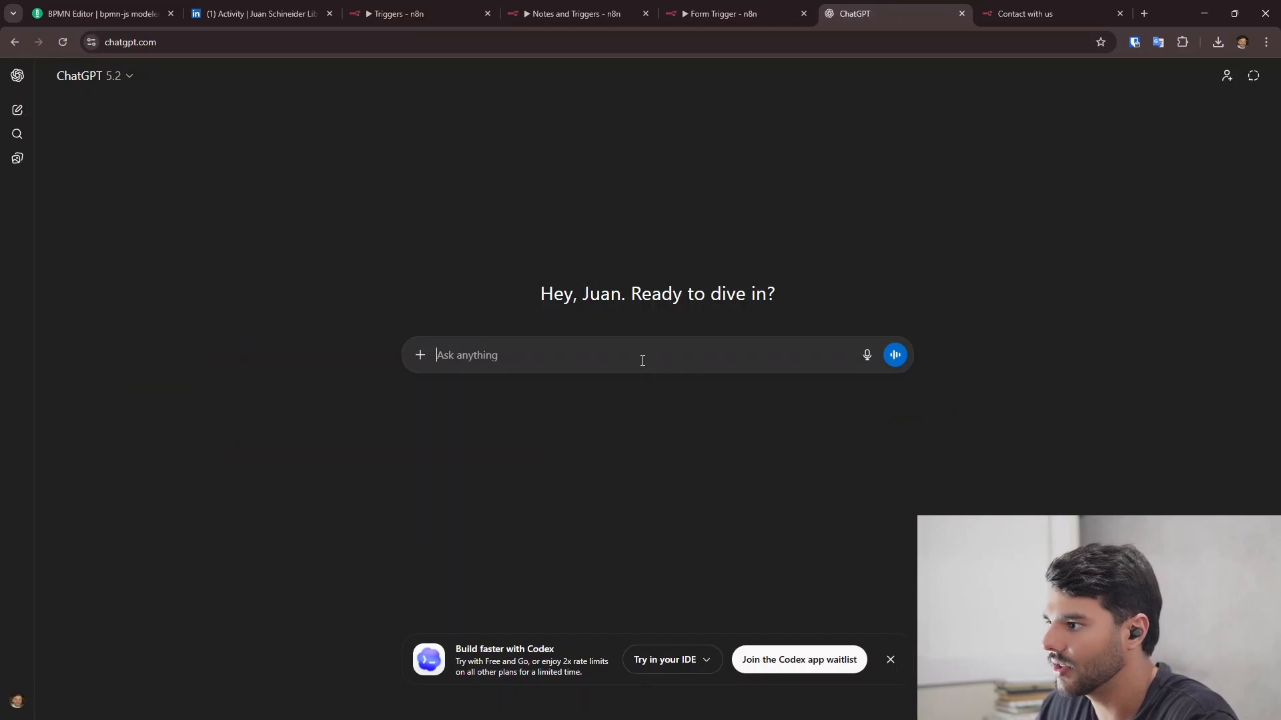
# - Paste the form CSS into ChatGPT, ask to make the button colour blue, and copy the returned code
pyautogui.hotkey('ctrl', 'v')
pyautogui.scroll(-10, 641, 380)
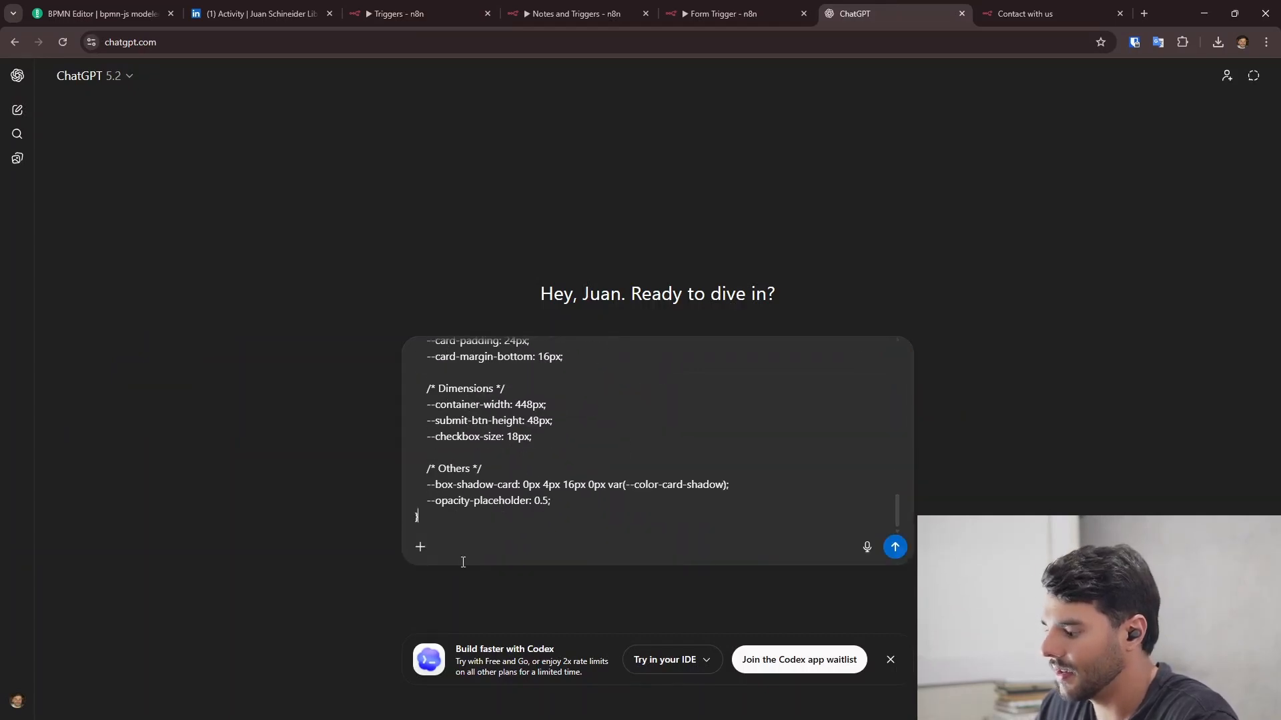
pyautogui.hotkey('shift', 'Return')
pyautogui.hotkey('shift', 'Return')
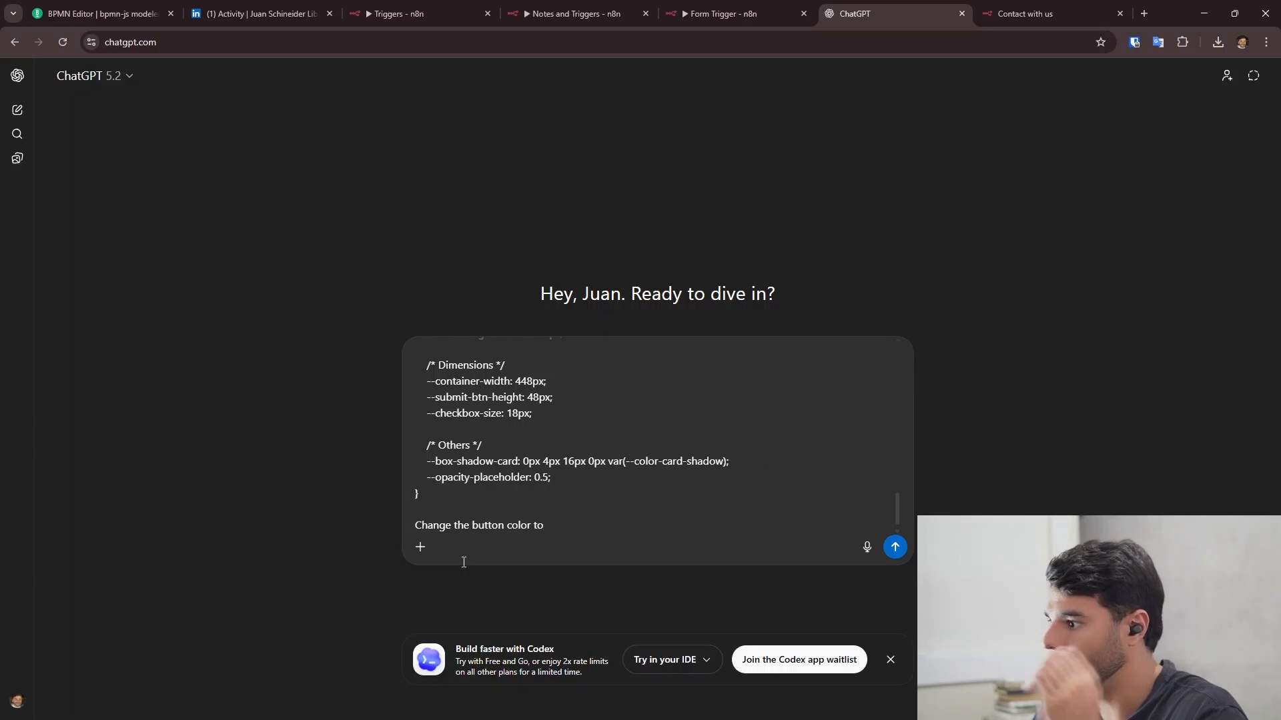
pyautogui.click(522, 525)
pyautogui.write('l')
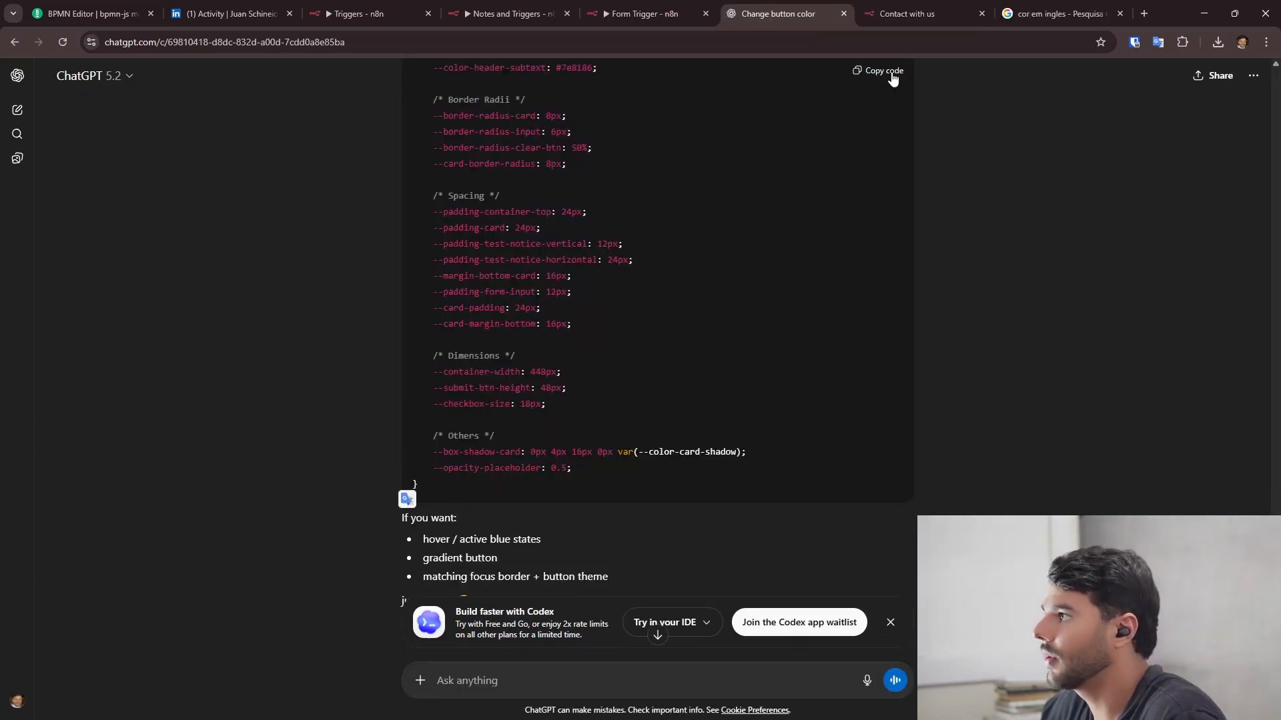
pyautogui.click(892, 76)
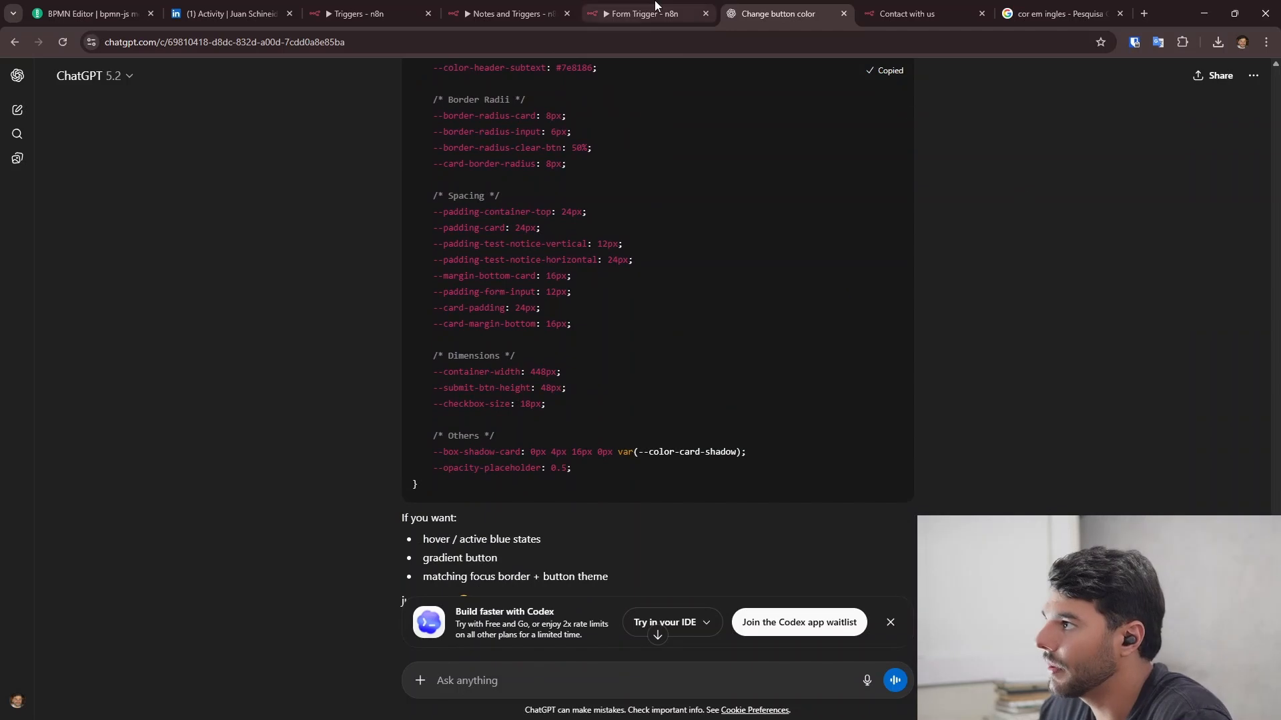
pyautogui.click(509, 13)
# - Replace the Custom Form Styling CSS with the blue-button version and save the workflow
pyautogui.click(360, 13)
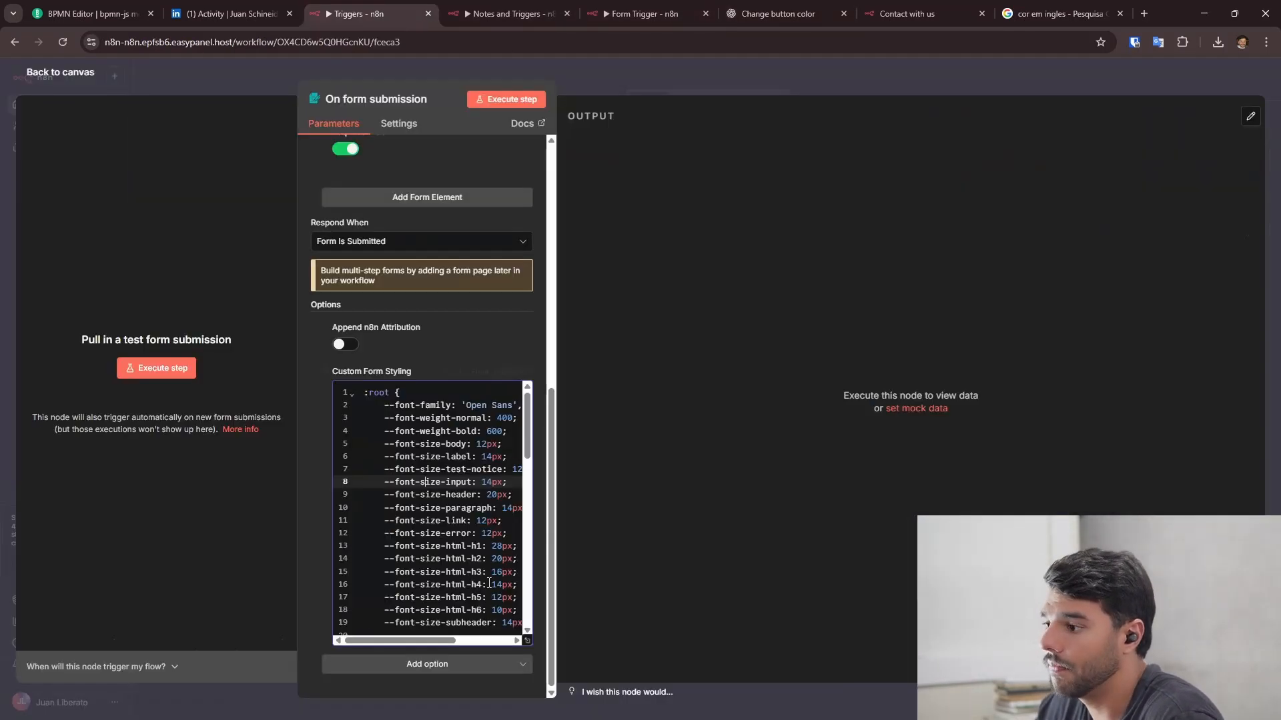
pyautogui.click(489, 584)
pyautogui.hotkey('ctrl', 'a')
pyautogui.hotkey('ctrl', 'v')
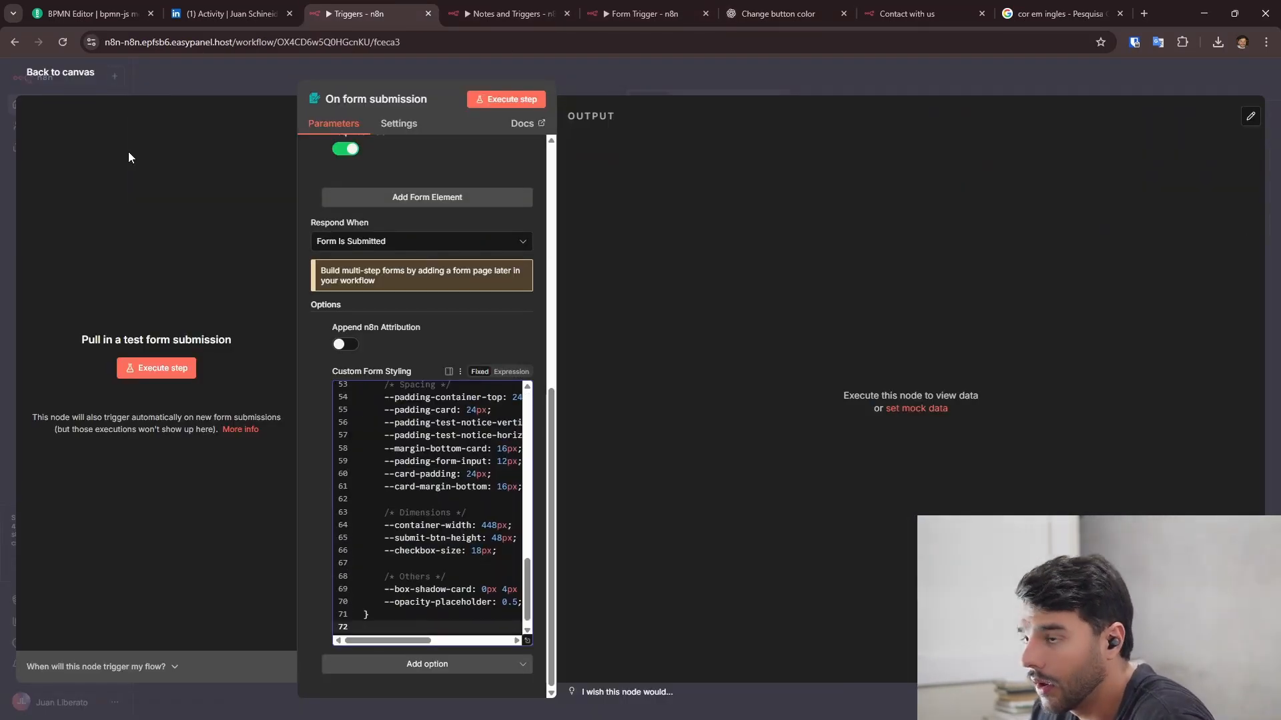
pyautogui.click(80, 73)
pyautogui.hotkey('ctrl', 's')
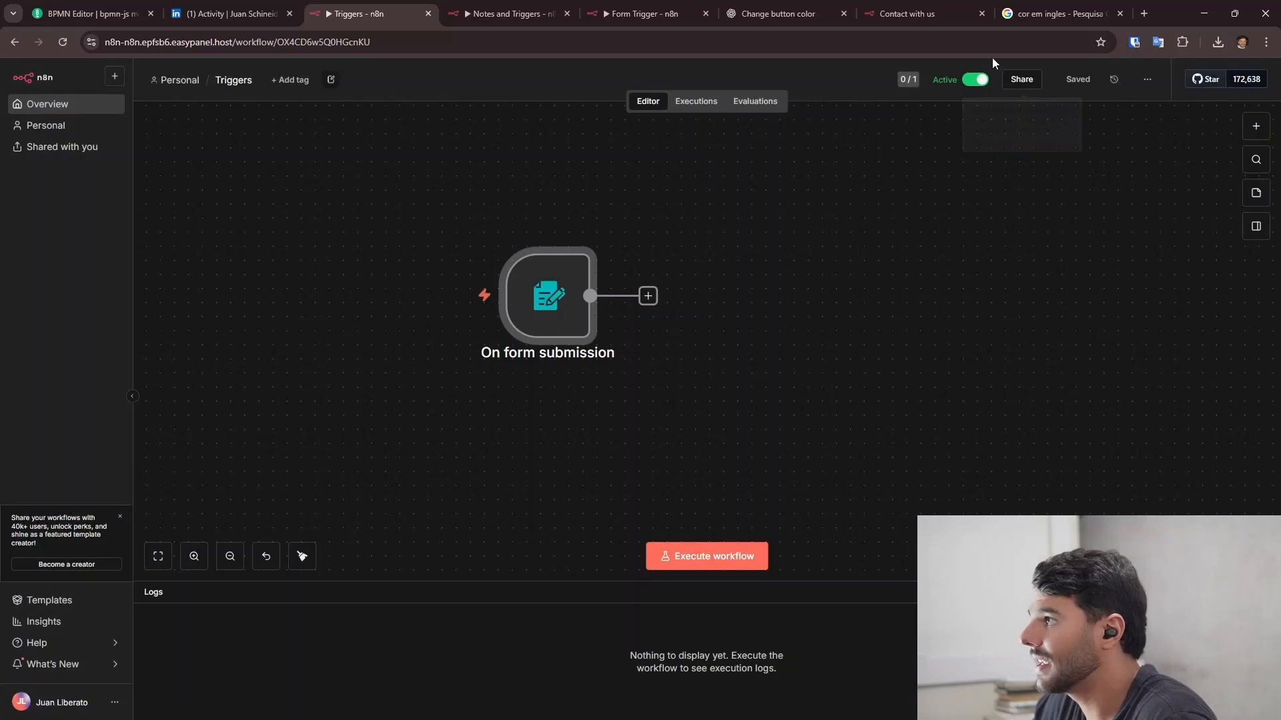
# - Reload the live Contact with us form to confirm the Submit button is now blue
pyautogui.click(901, 13)
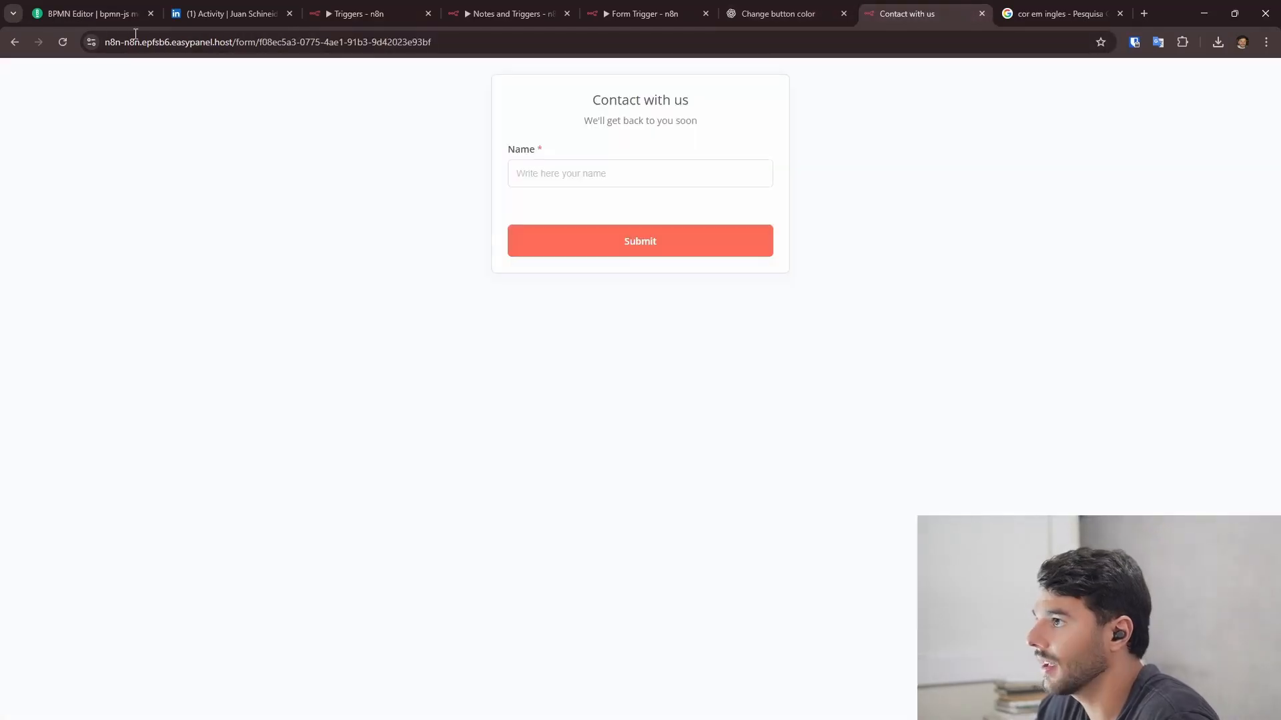
pyautogui.click(62, 44)
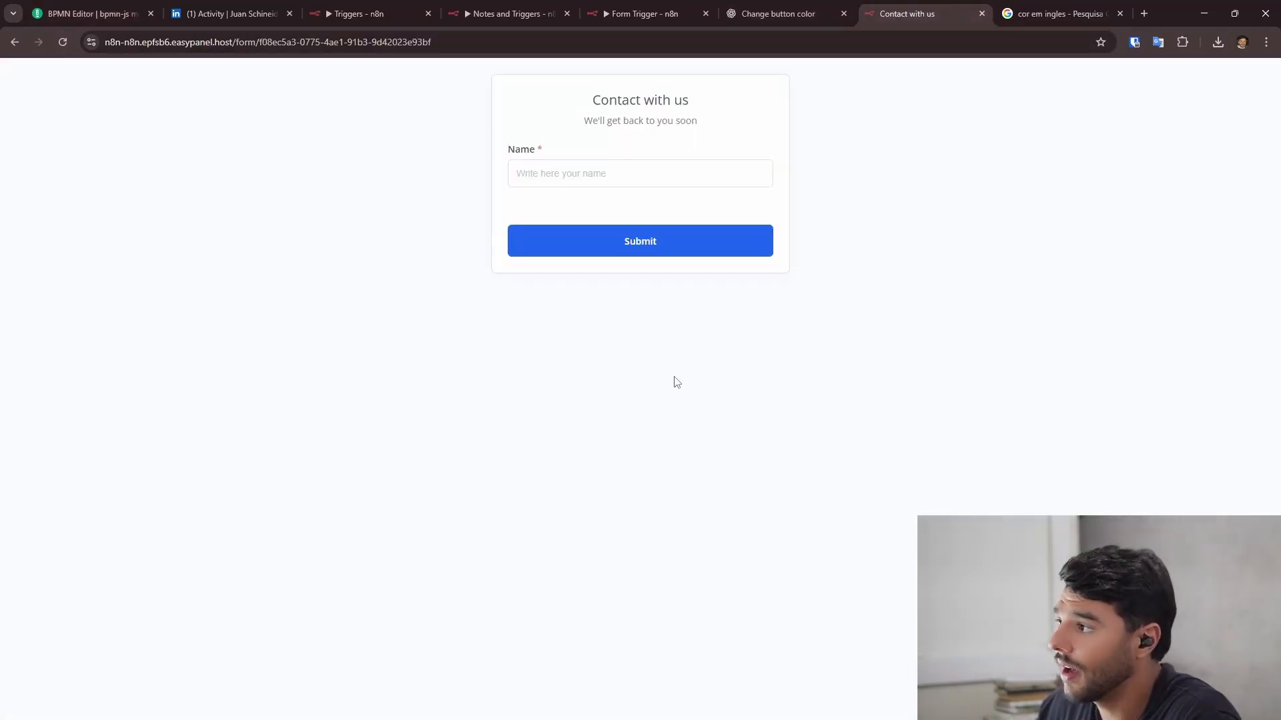
pyautogui.click(387, 7)
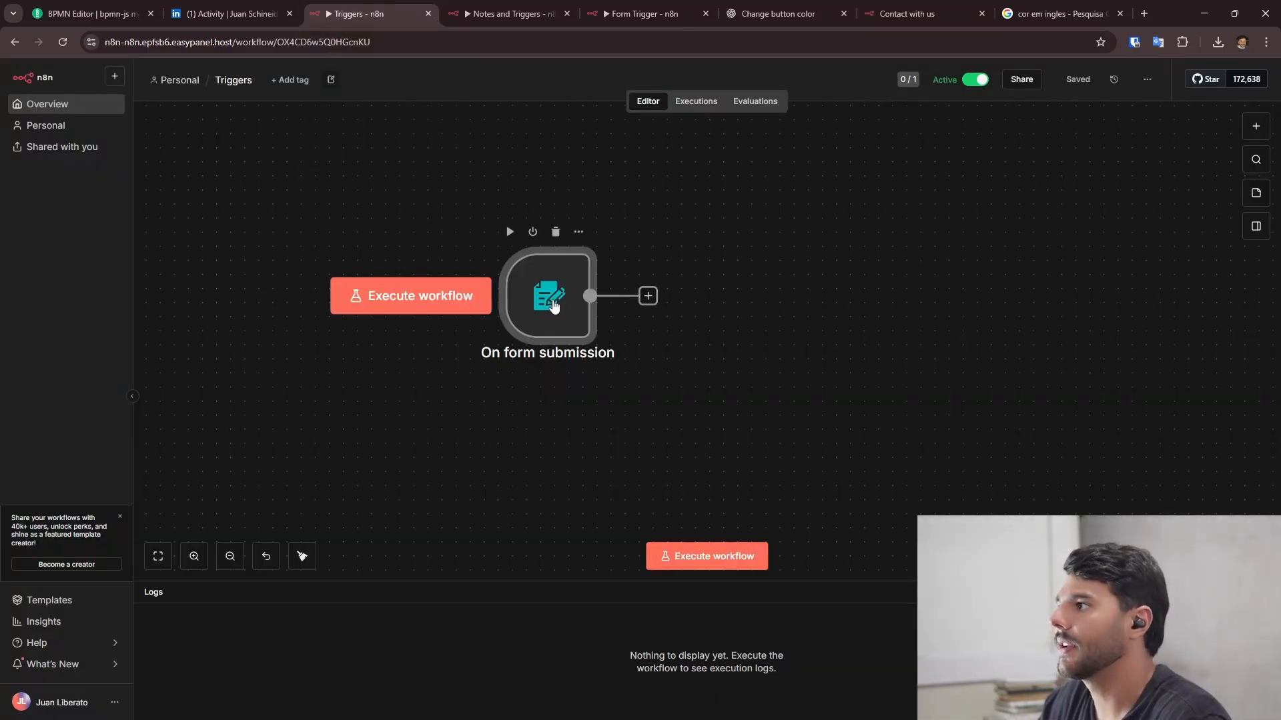
# - Add the Ignore Bots option to the form trigger's options
pyautogui.doubleClick(553, 305)
pyautogui.scroll(-5, 470, 461)
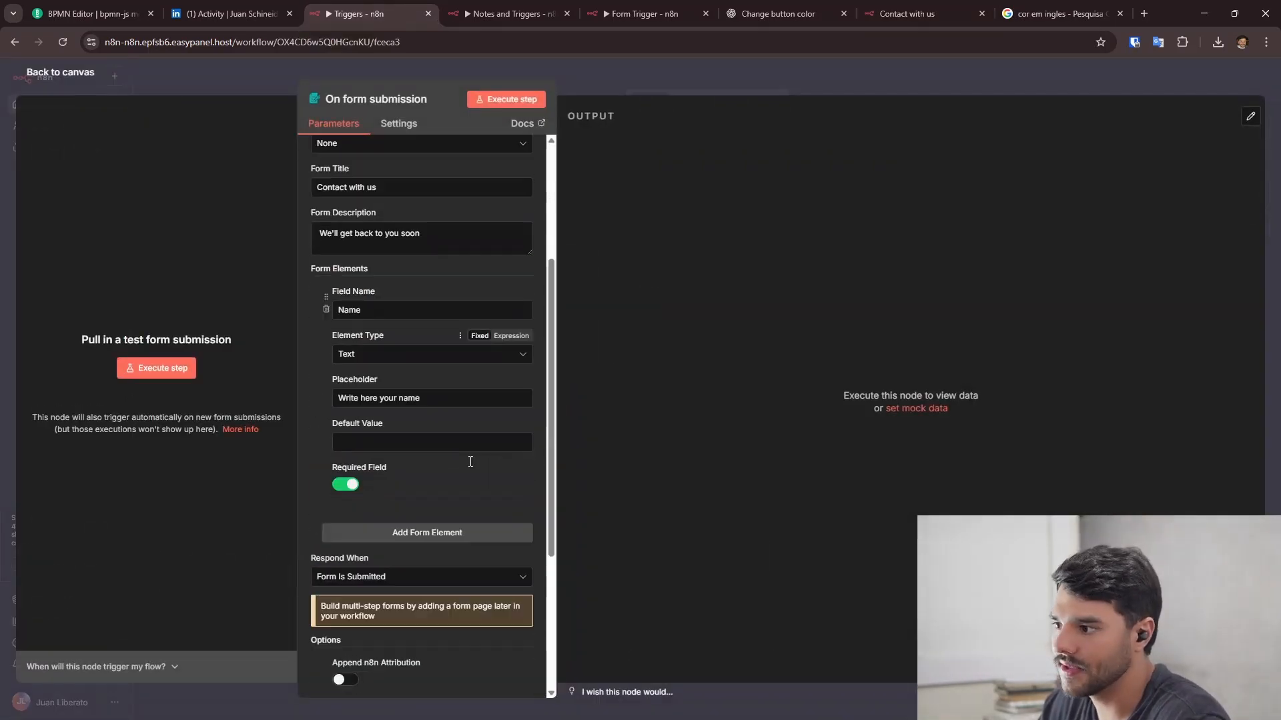
pyautogui.scroll(5, 443, 516)
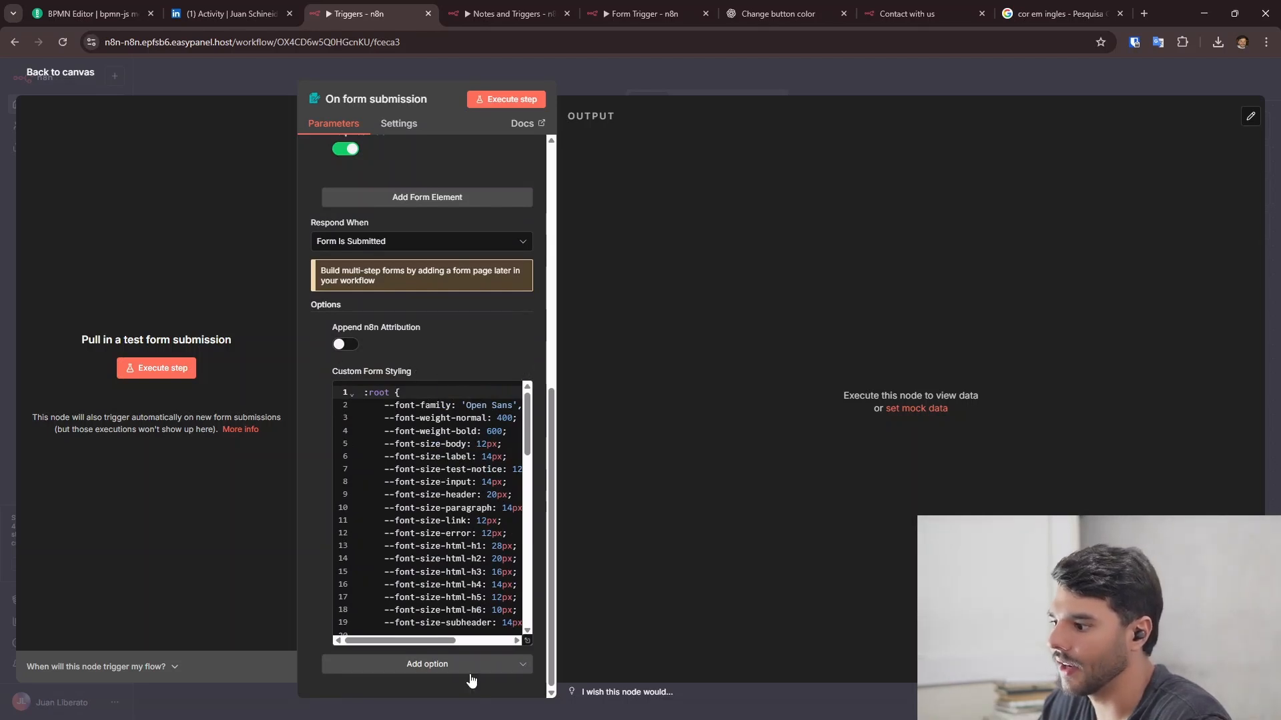
pyautogui.click(427, 664)
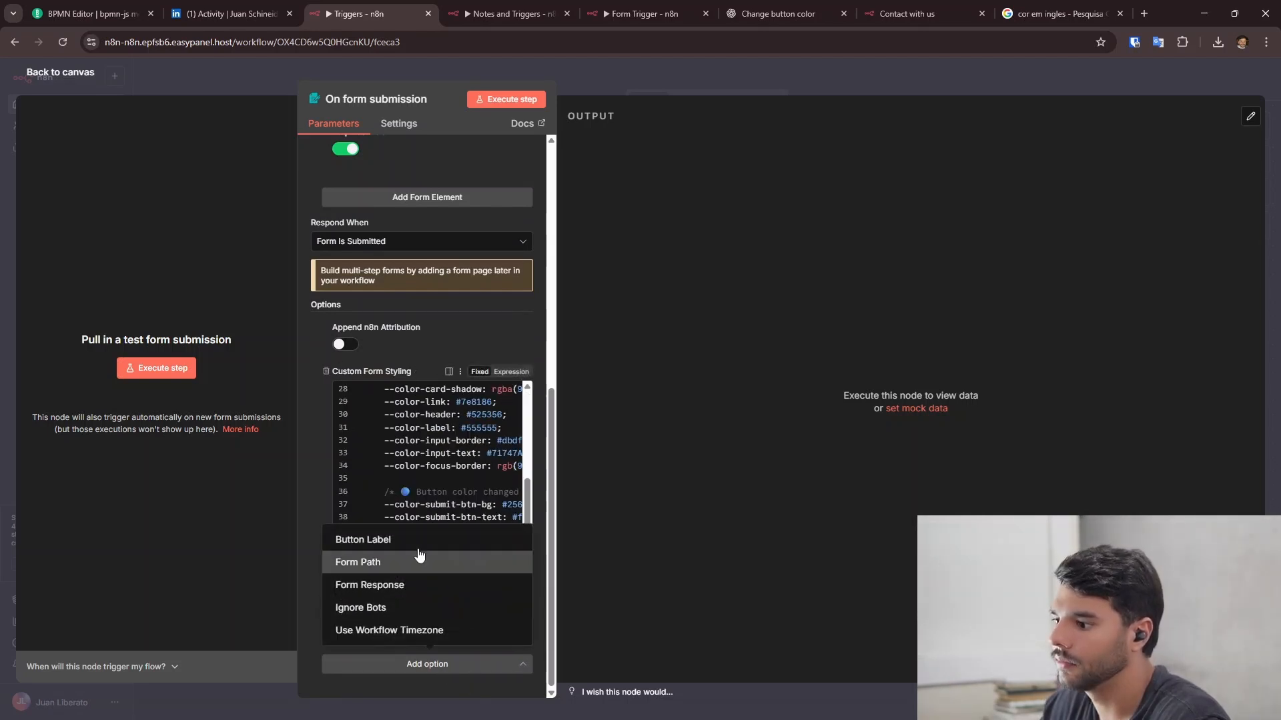
pyautogui.click(411, 608)
pyautogui.moveTo(383, 375)
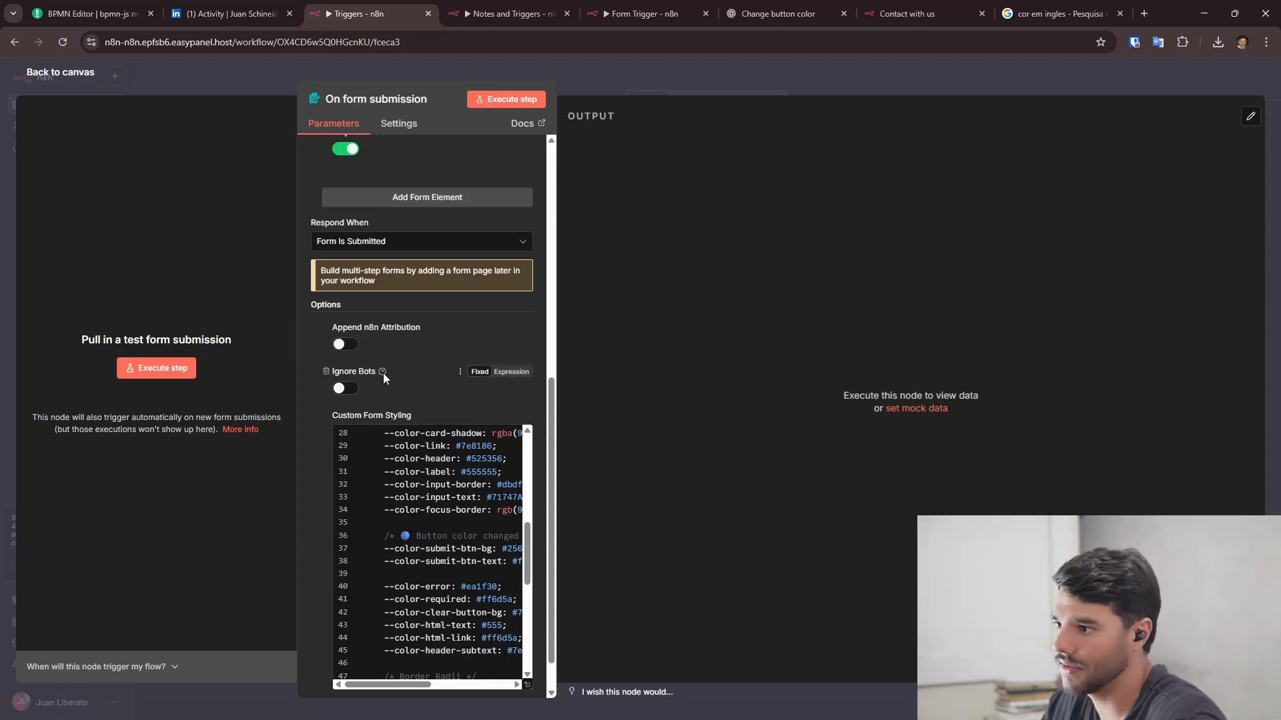
# - Add a Form Path option set to 'forms', so the test URL ends in /form-test/forms
pyautogui.scroll(-3, 427, 467)
pyautogui.click(471, 667)
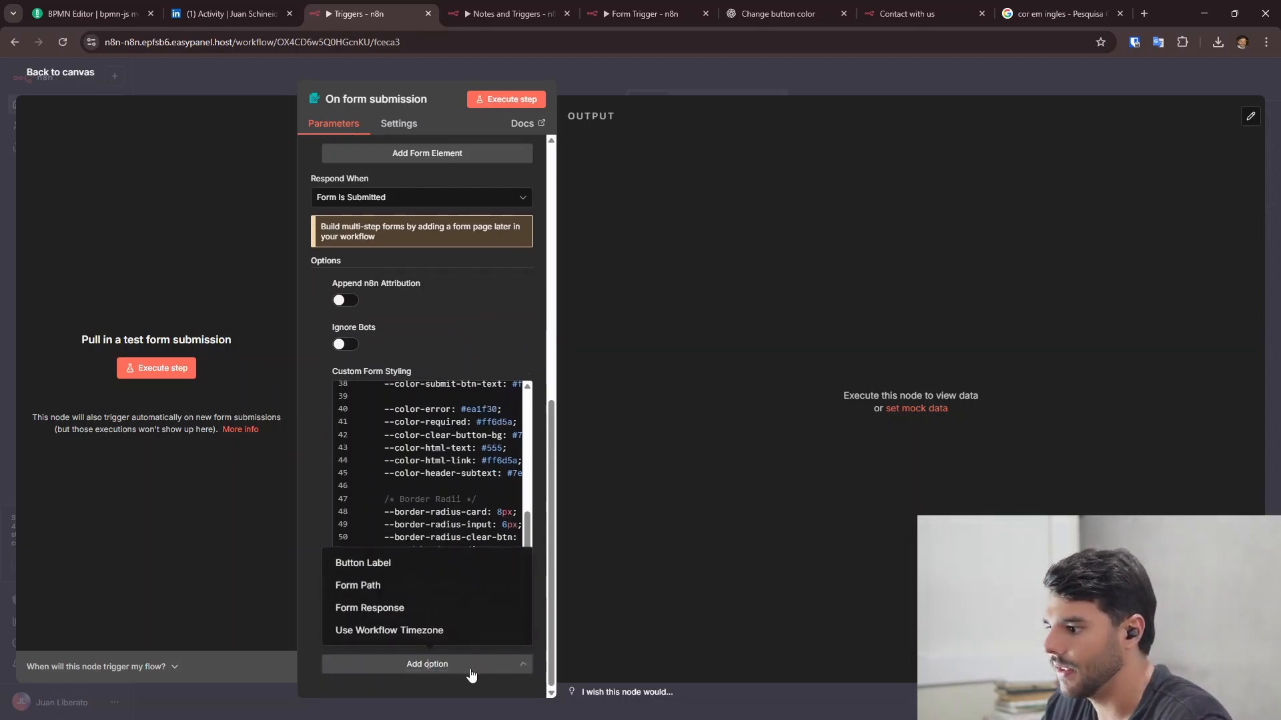
pyautogui.scroll(-3, 430, 567)
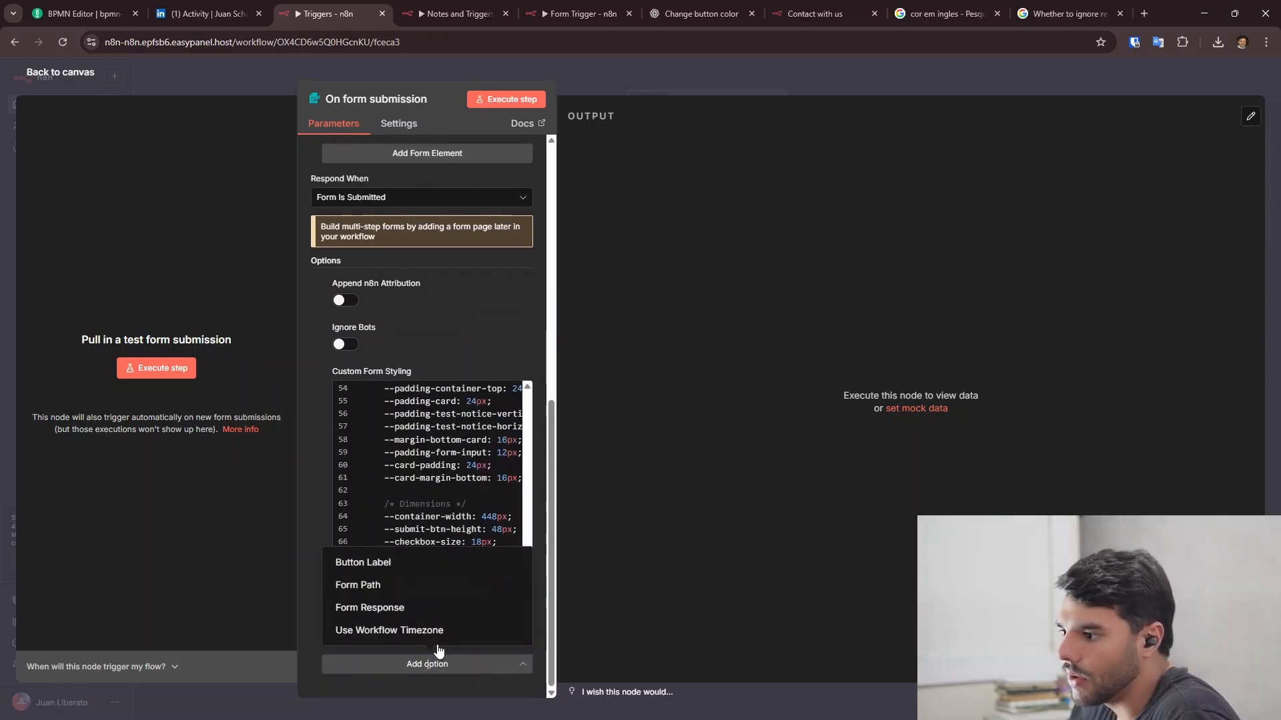
pyautogui.click(434, 588)
pyautogui.scroll(1, 470, 394)
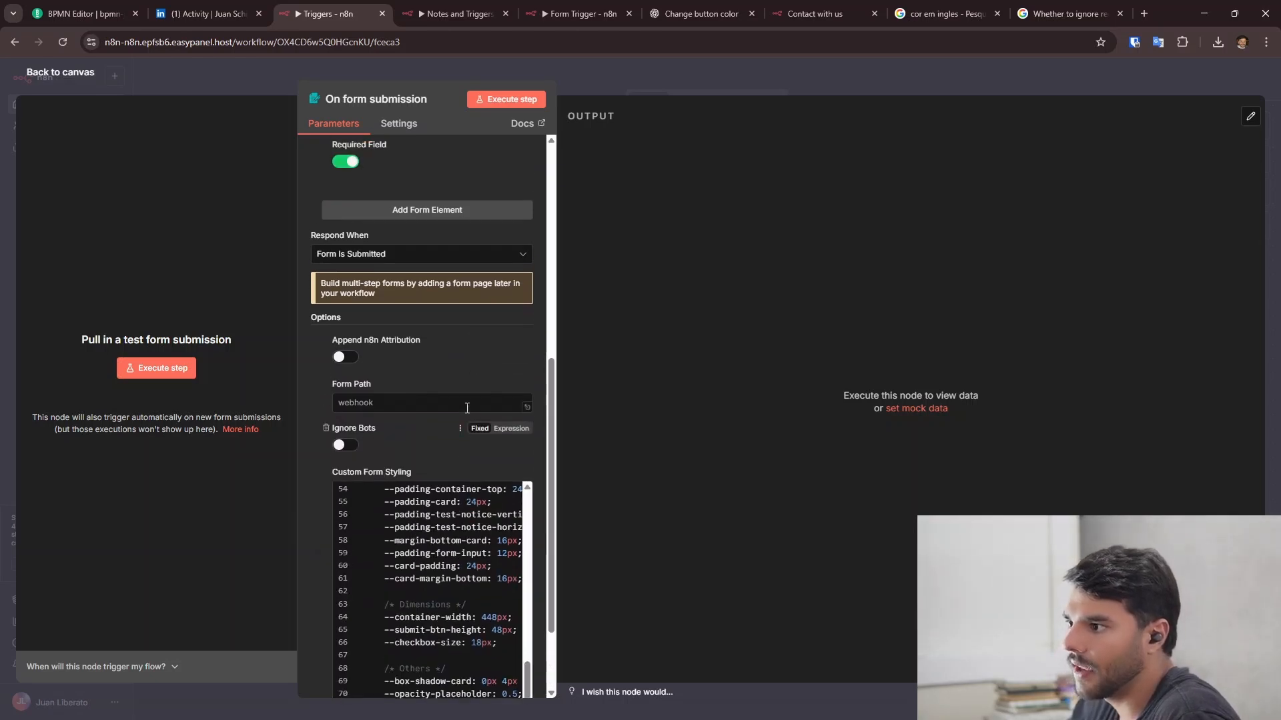
pyautogui.scroll(10, 467, 409)
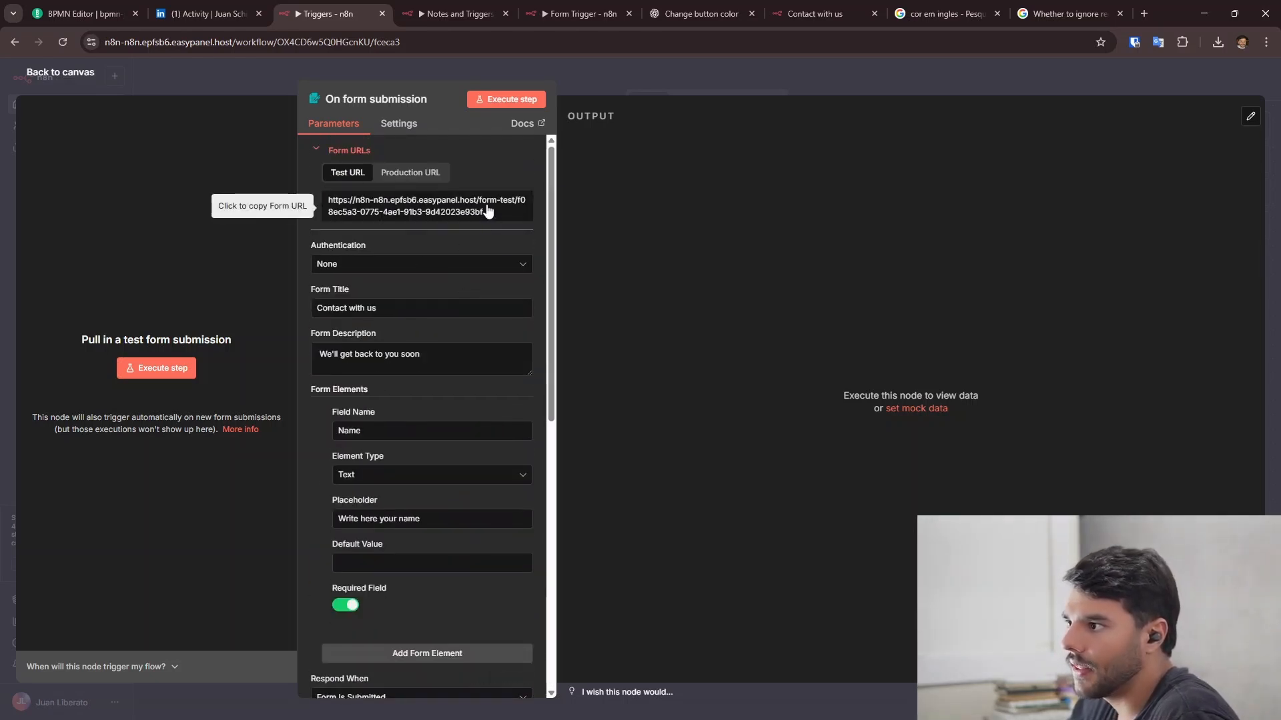
pyautogui.scroll(-7, 481, 262)
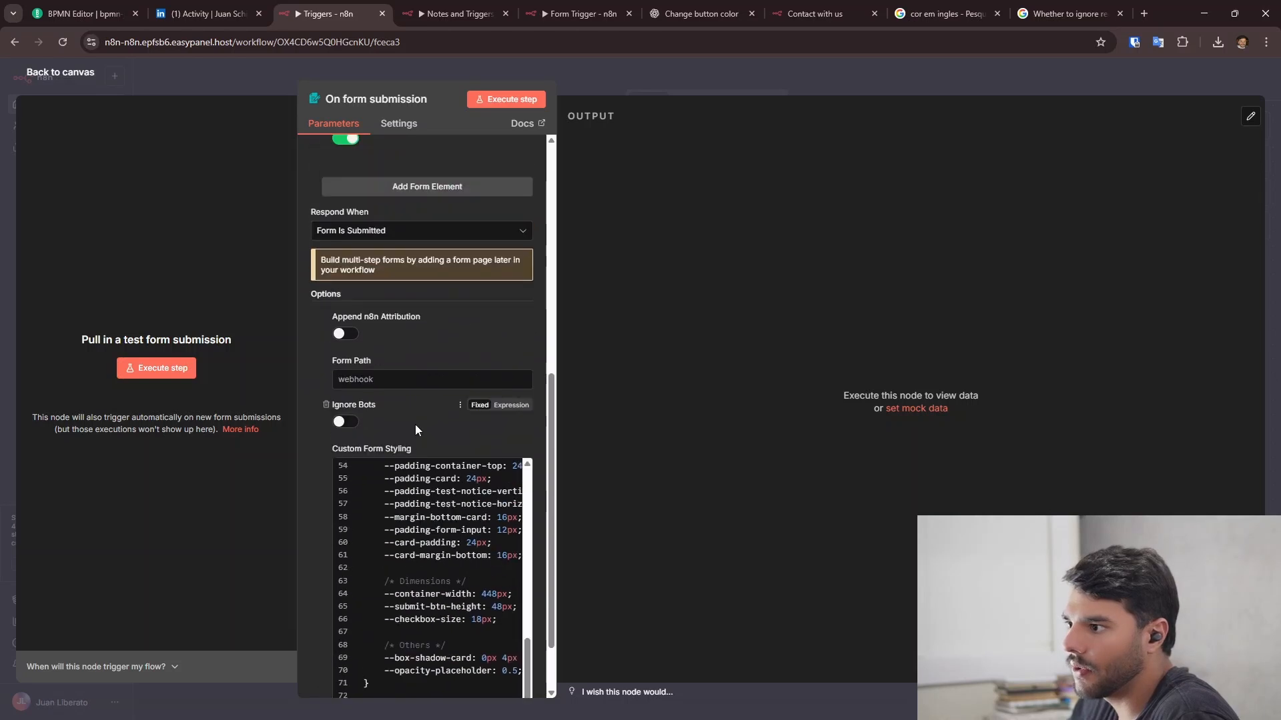
pyautogui.click(416, 382)
pyautogui.write('f')
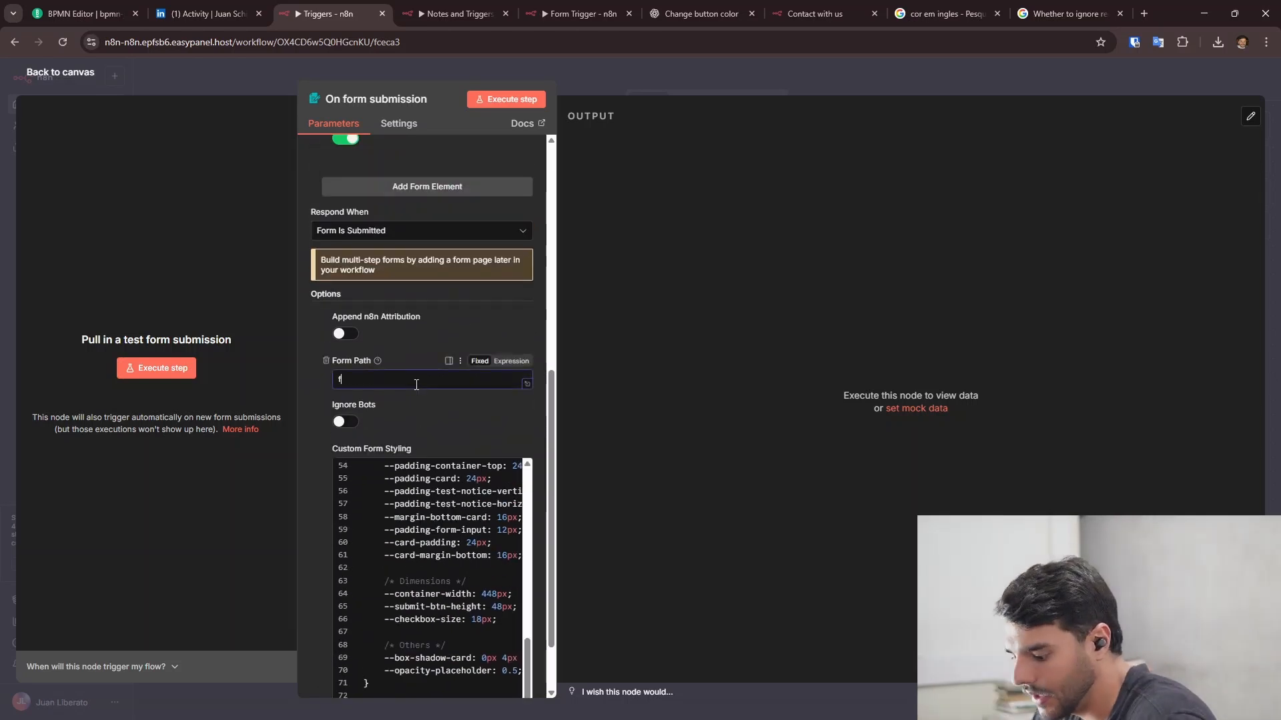
pyautogui.write('orms')
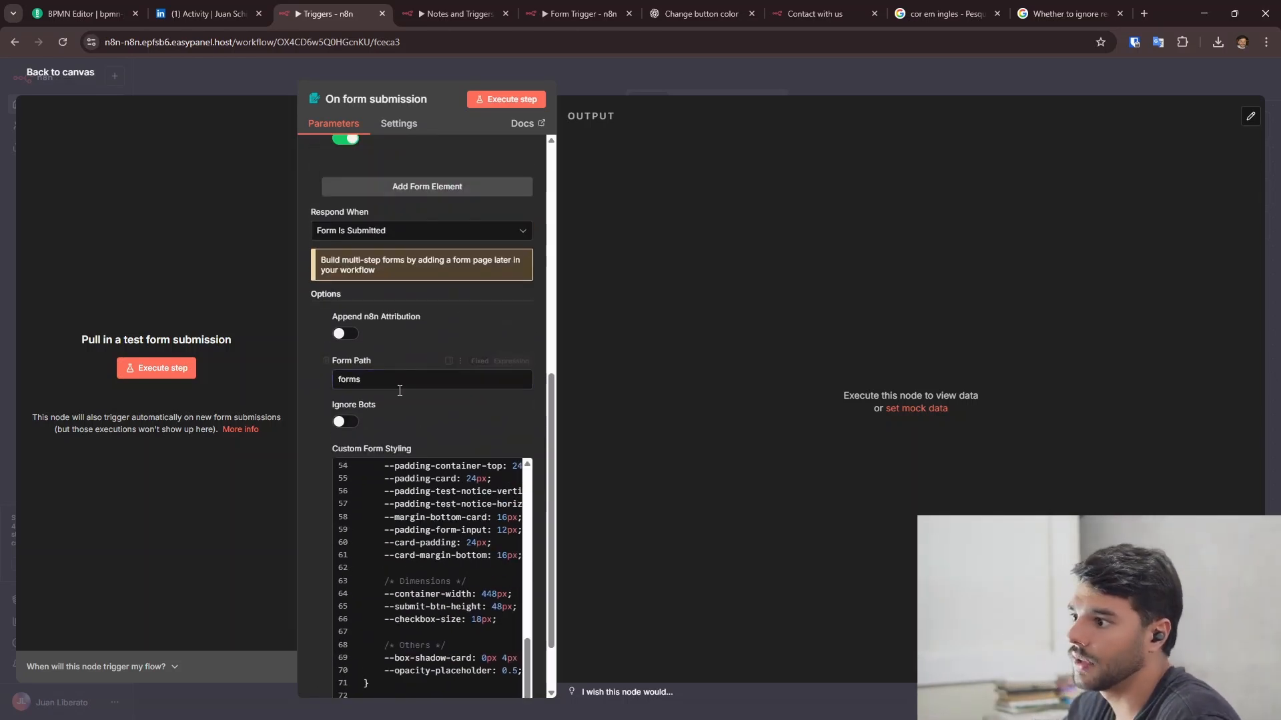
pyautogui.scroll(7, 434, 353)
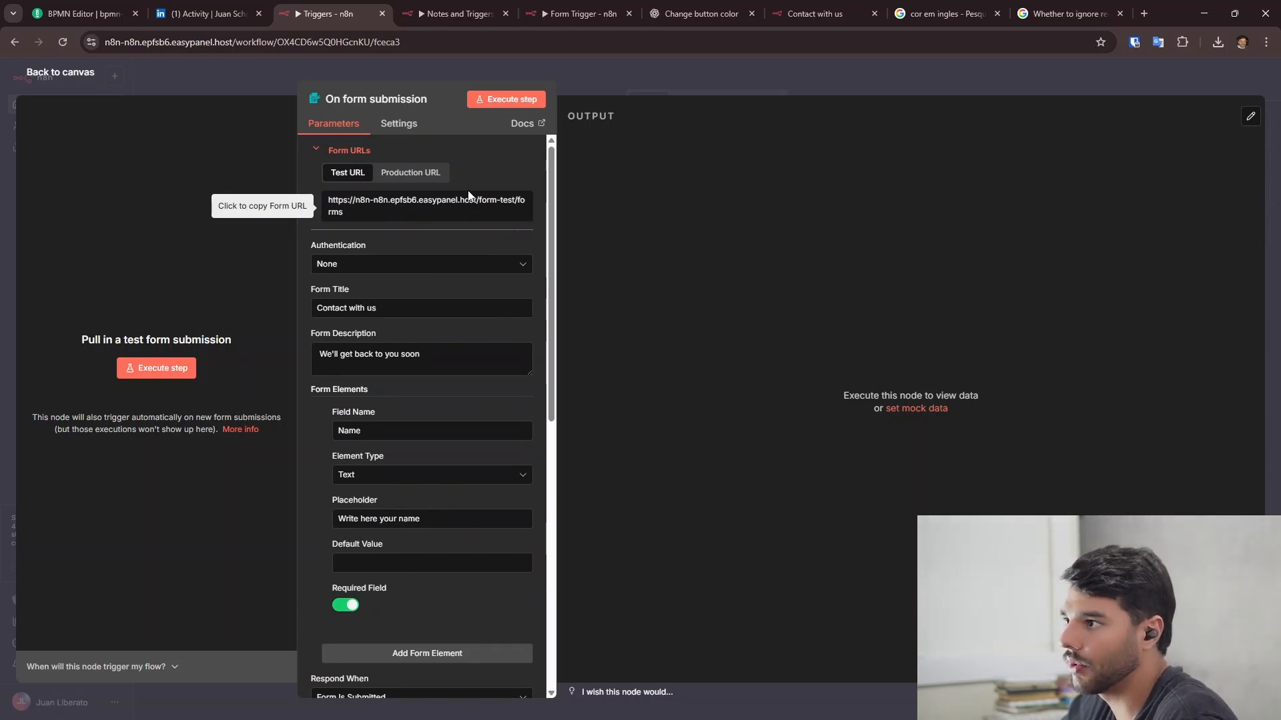
pyautogui.scroll(-7, 489, 389)
pyautogui.scroll(-1, 489, 388)
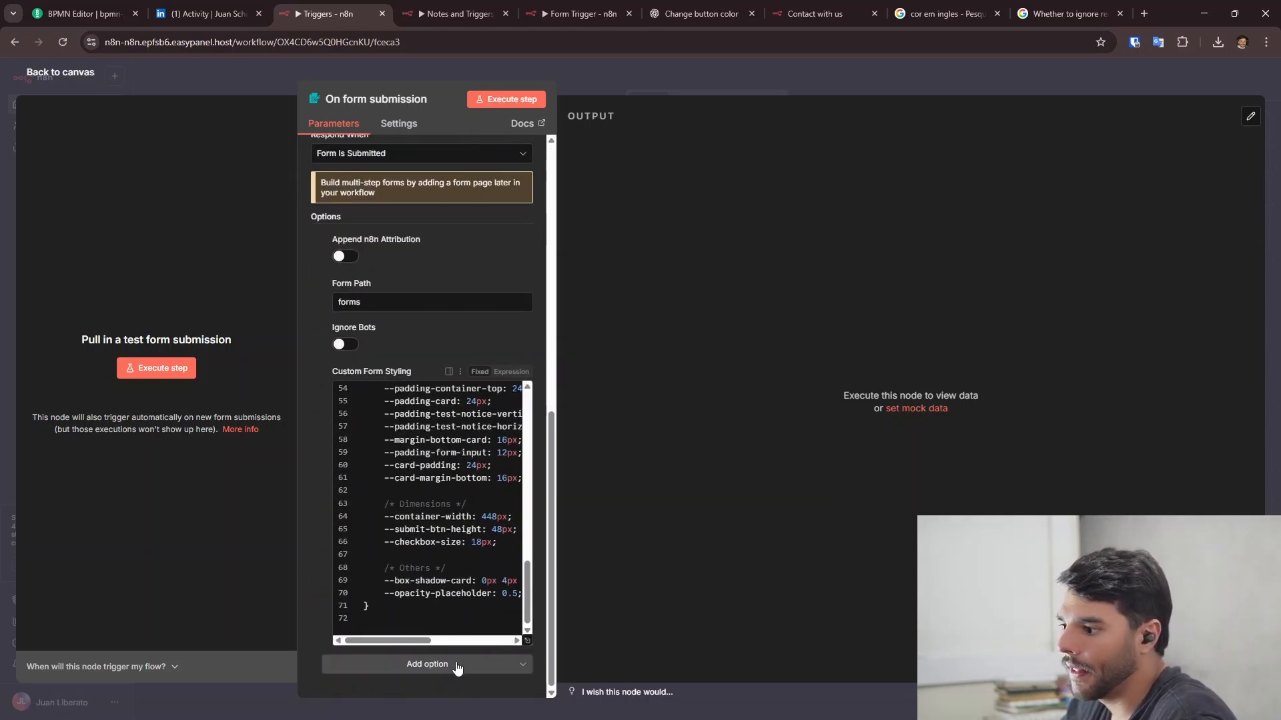
# - Add a Button Label option, keeping the label 'Submit'
pyautogui.click(453, 664)
pyautogui.click(452, 596)
pyautogui.scroll(-1, 475, 270)
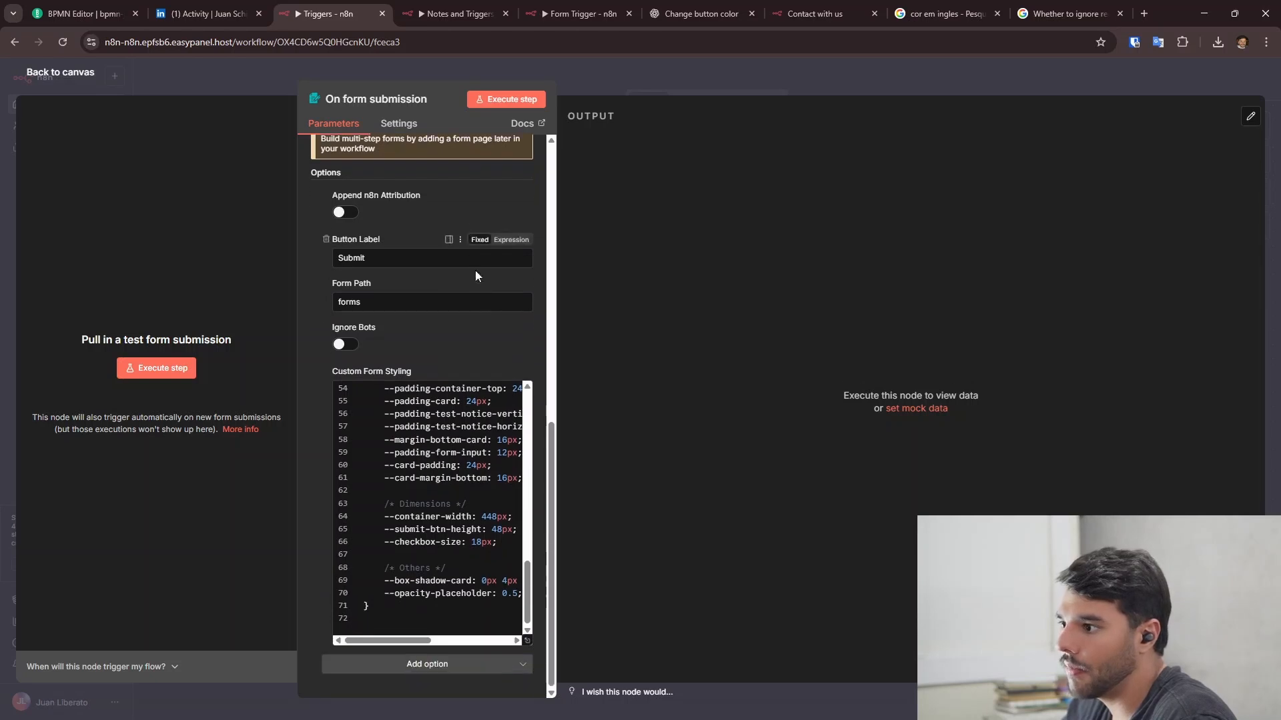
pyautogui.scroll(1, 427, 309)
pyautogui.scroll(-1, 458, 304)
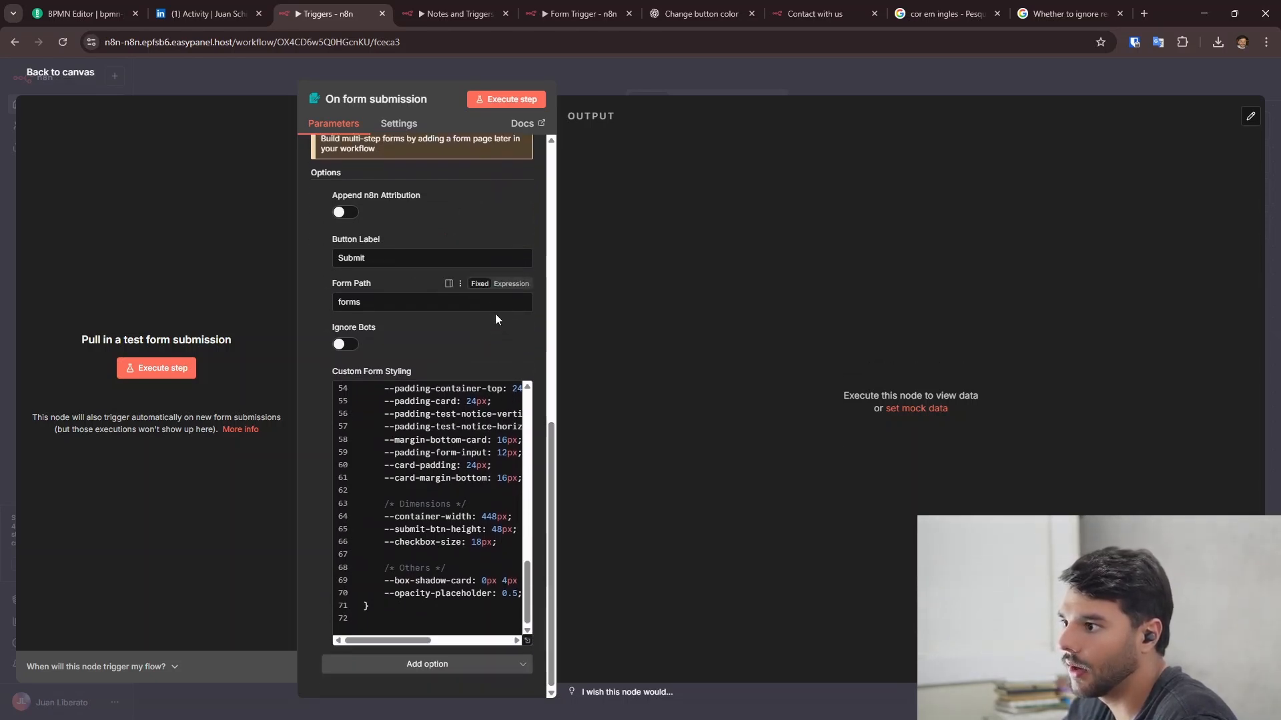
pyautogui.scroll(1, 495, 314)
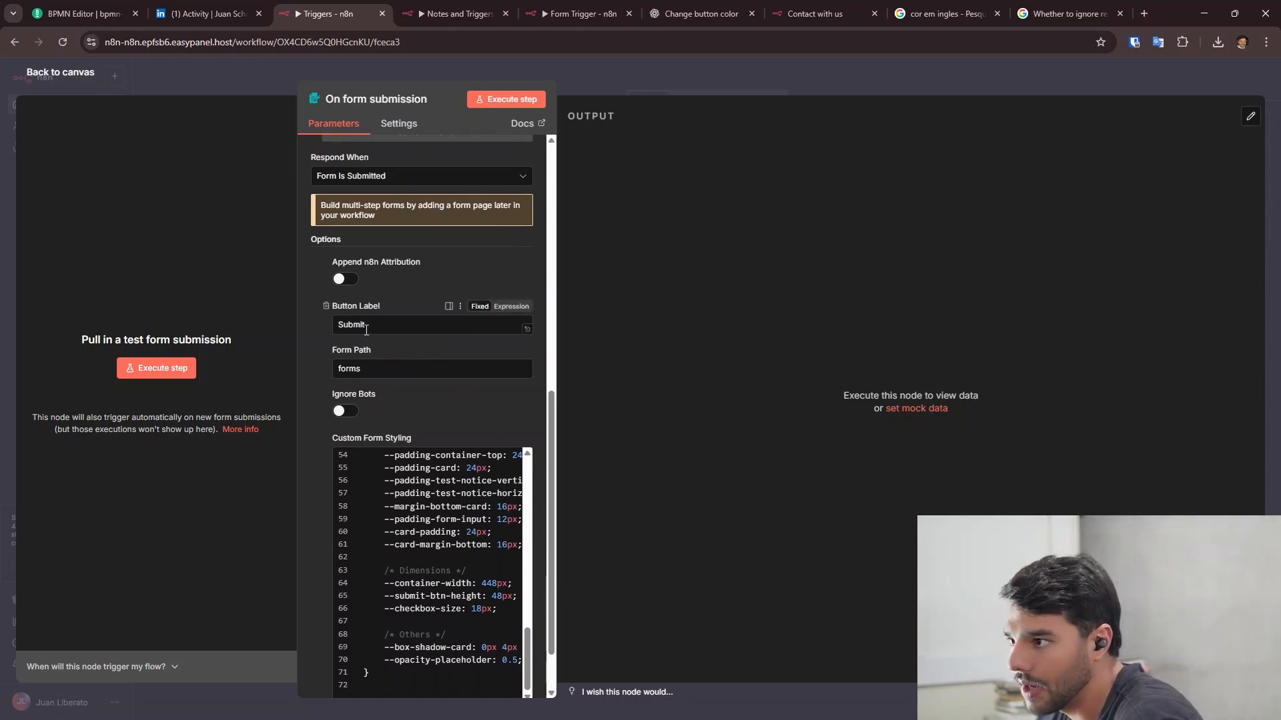
pyautogui.doubleClick(376, 328)
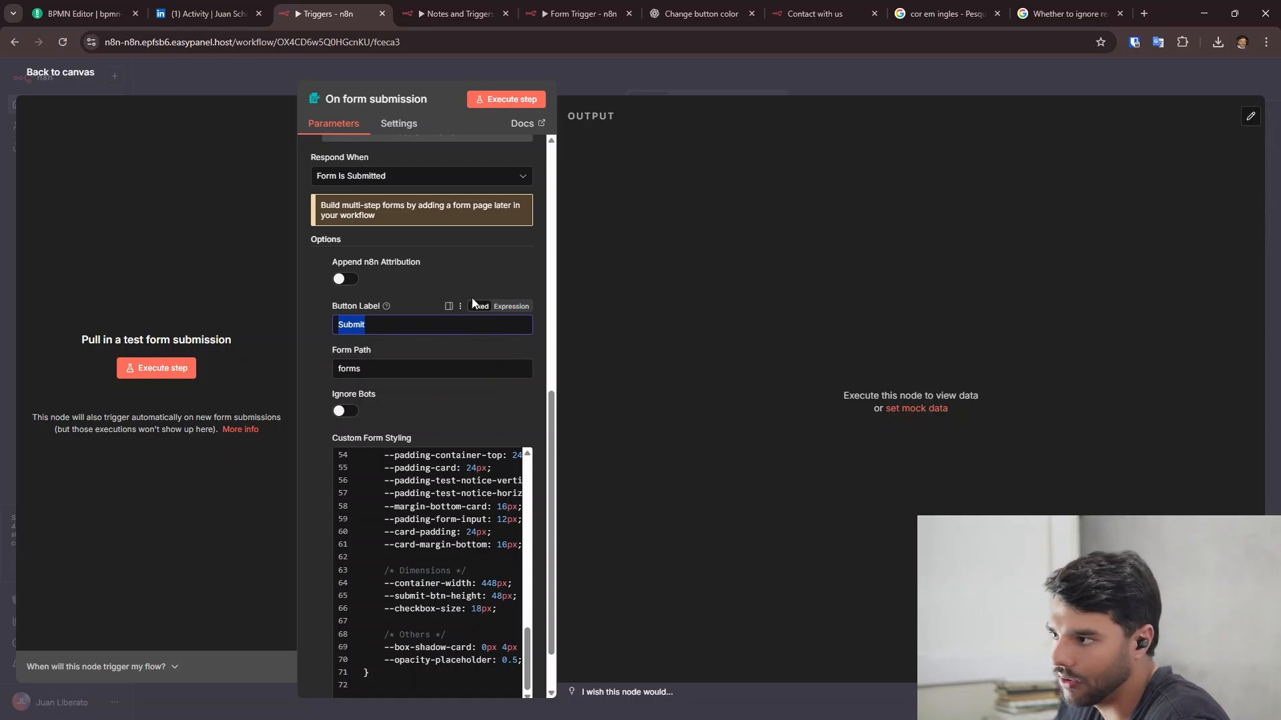
# - Add Use Workflow Timezone, toggle it on then off, and view the /form/forms production URL
pyautogui.scroll(-2, 486, 300)
pyautogui.click(473, 669)
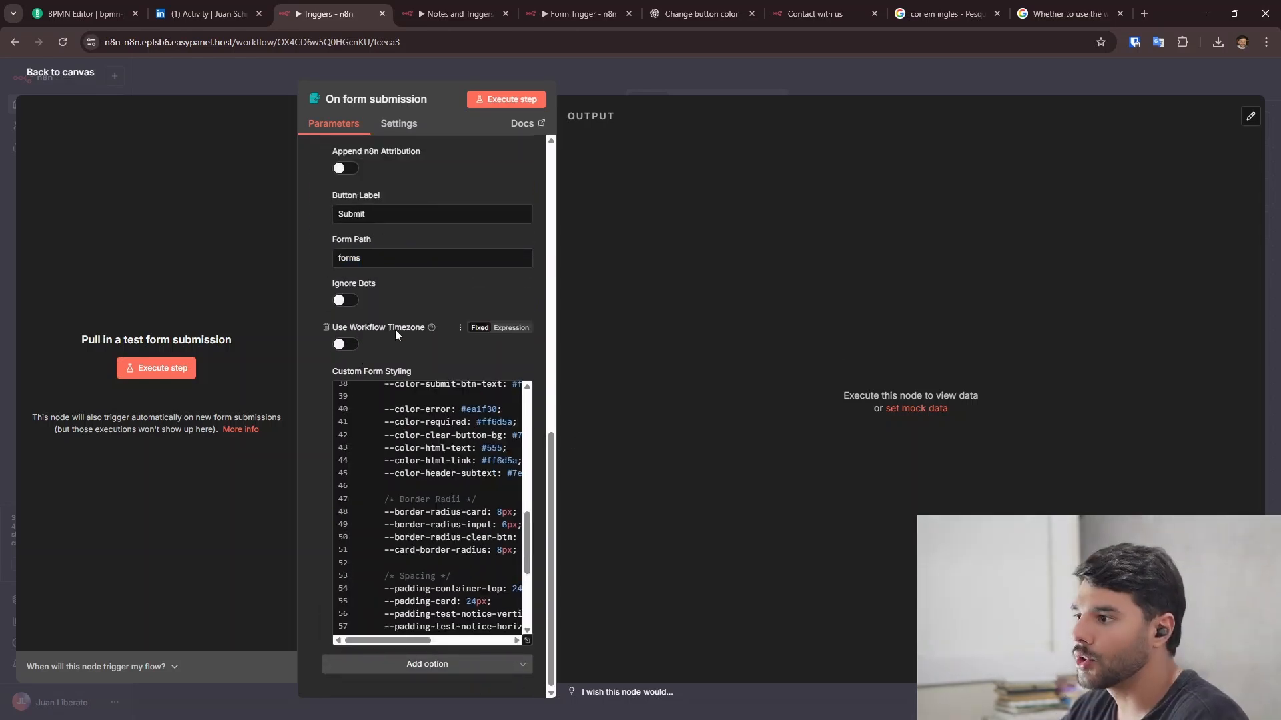
pyautogui.click(349, 345)
pyautogui.moveTo(431, 327)
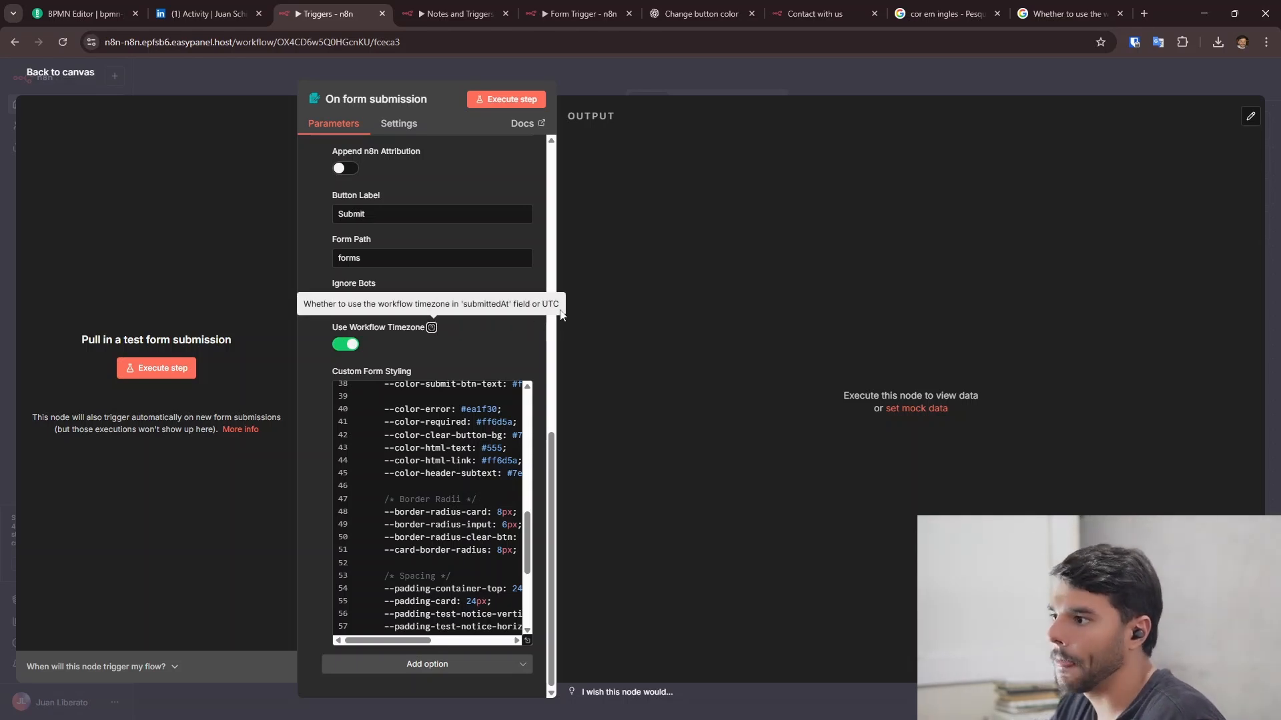
pyautogui.click(346, 344)
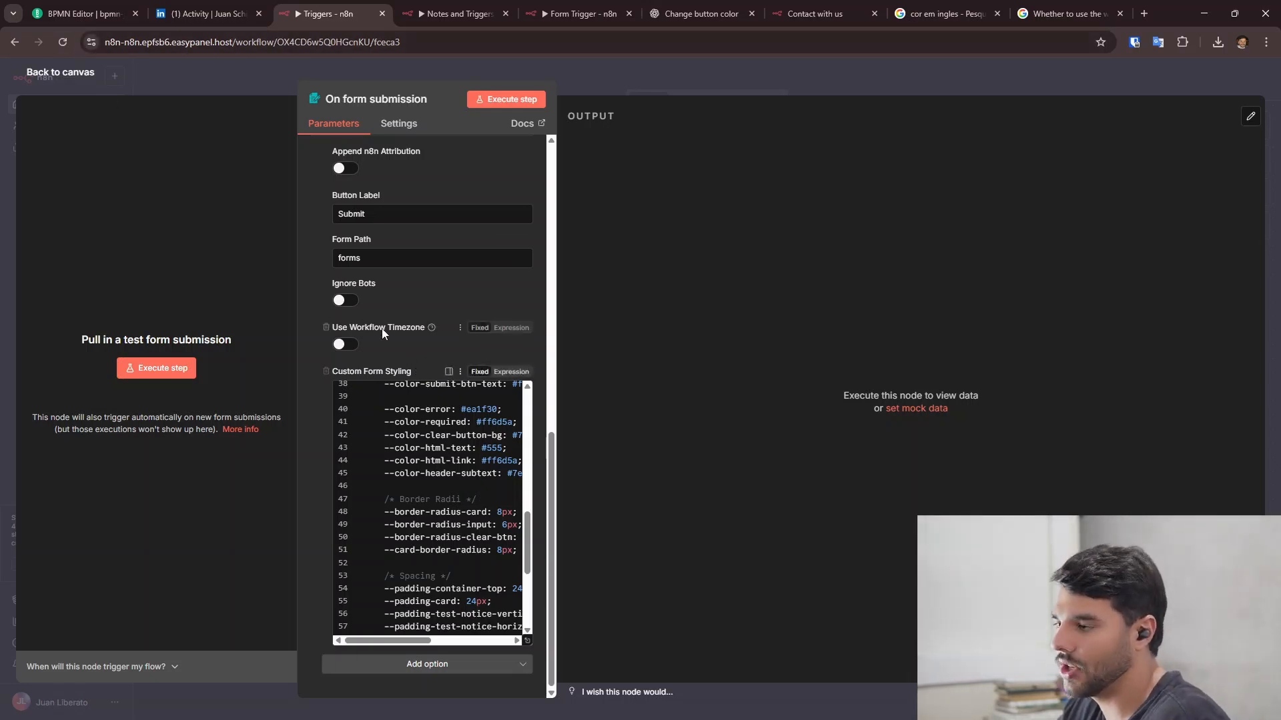
pyautogui.scroll(10, 427, 220)
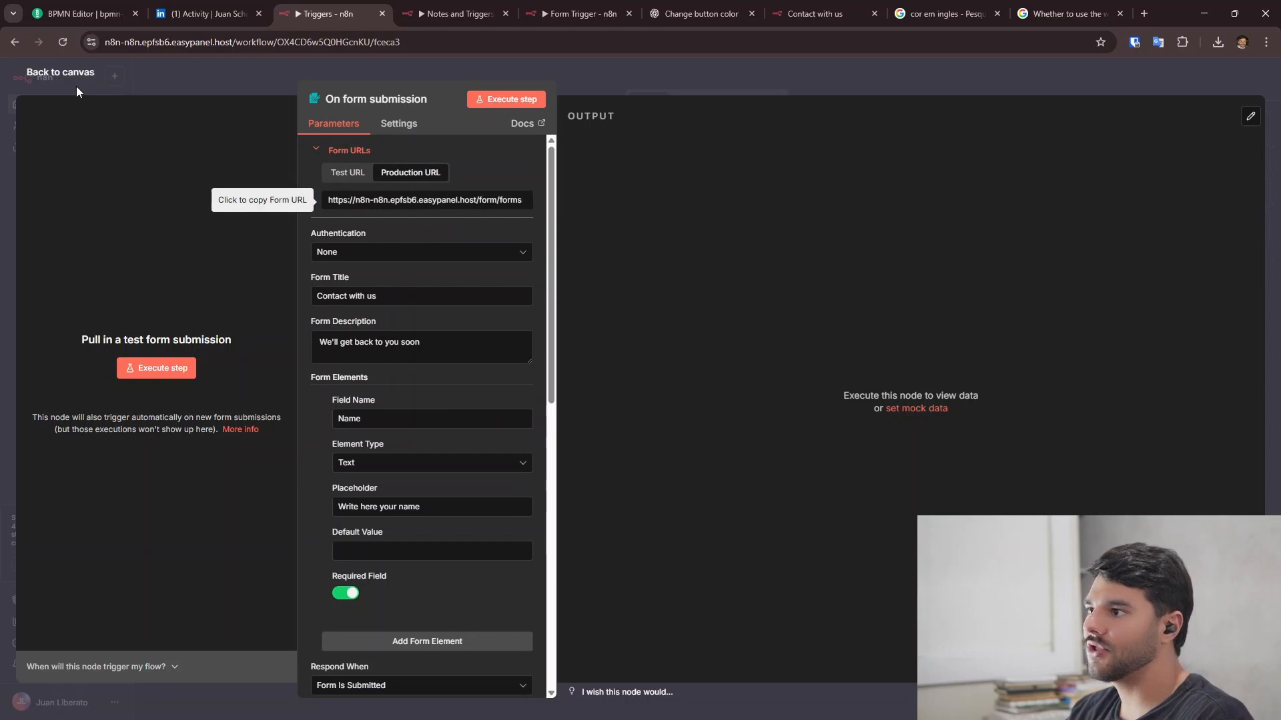
# - Switch to the Form Trigger workflow and open Form Trigger1 for the Contact & Lead Intake Form
pyautogui.click(120, 92)
pyautogui.click(818, 14)
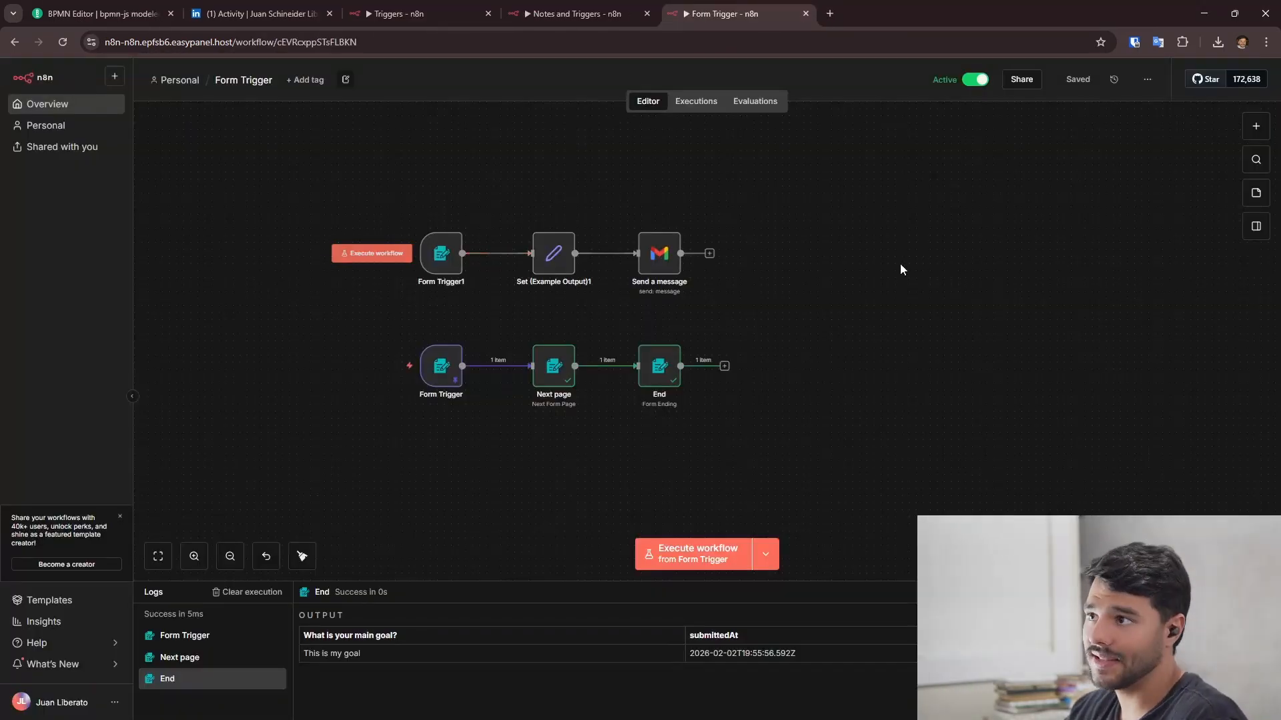
pyautogui.moveTo(373, 271); pyautogui.dragTo(551, 268)
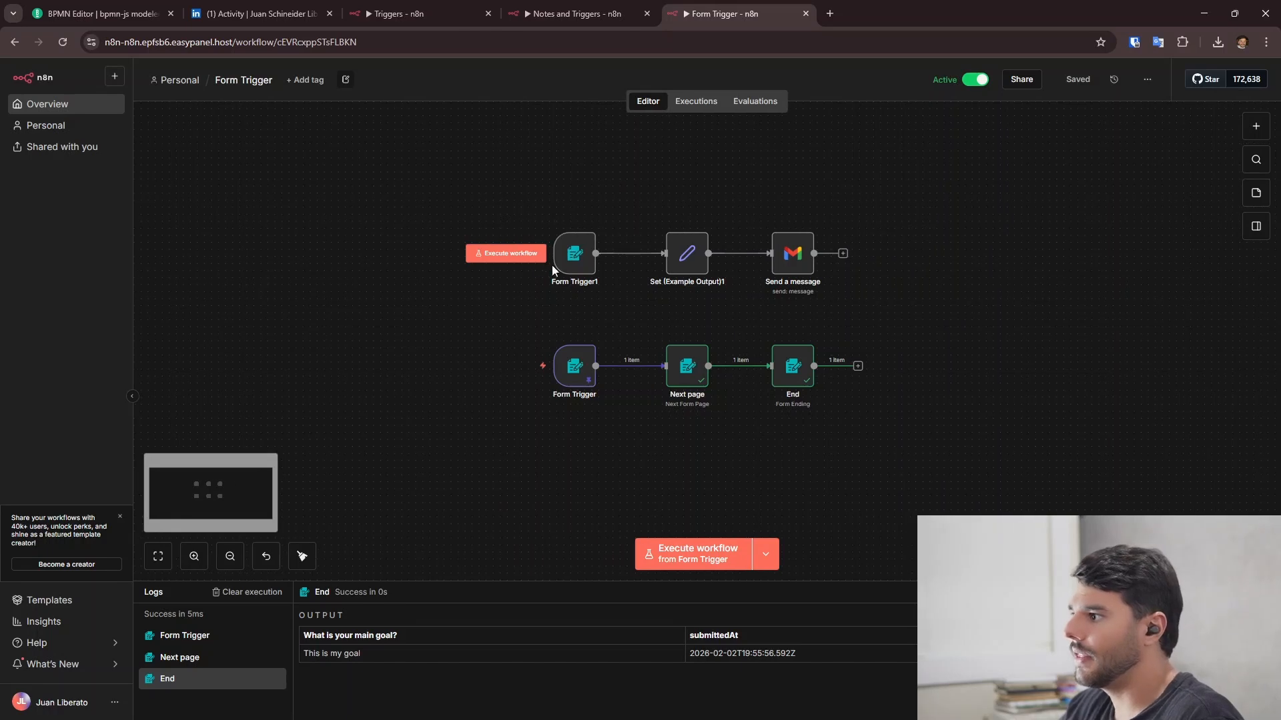
pyautogui.scroll(5, 686, 266)
pyautogui.doubleClick(452, 248)
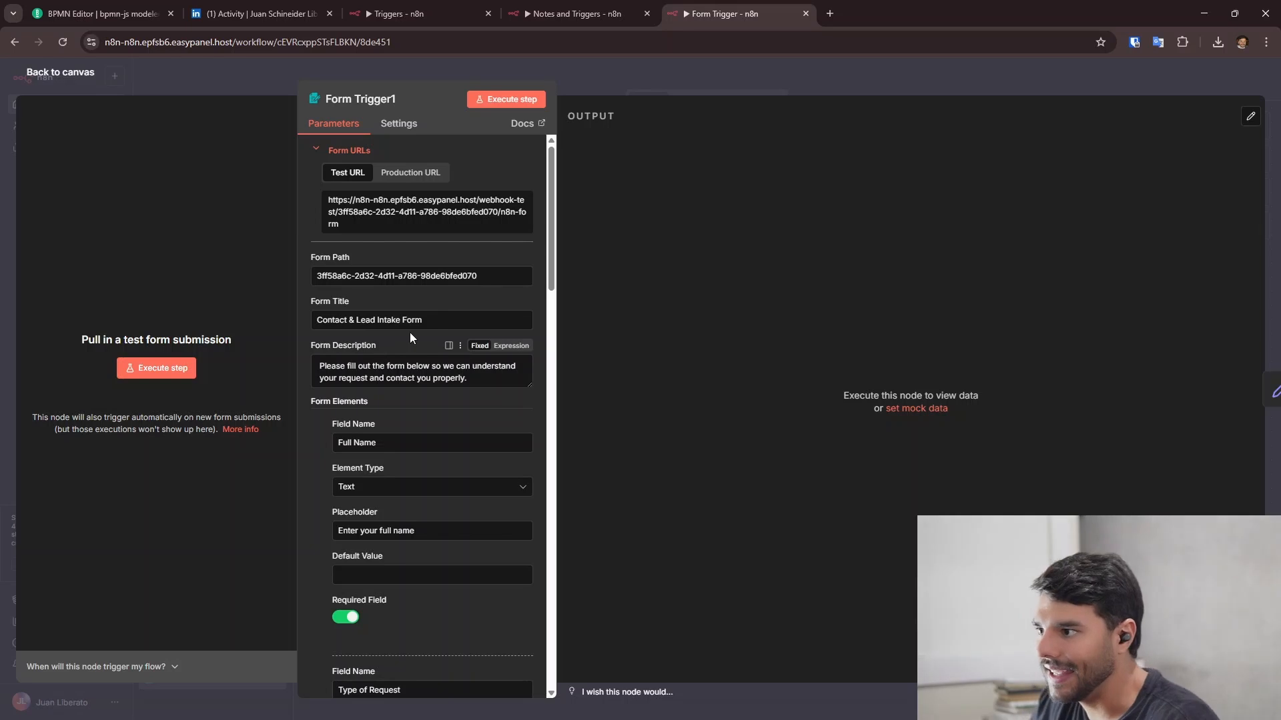
pyautogui.scroll(-2, 427, 355)
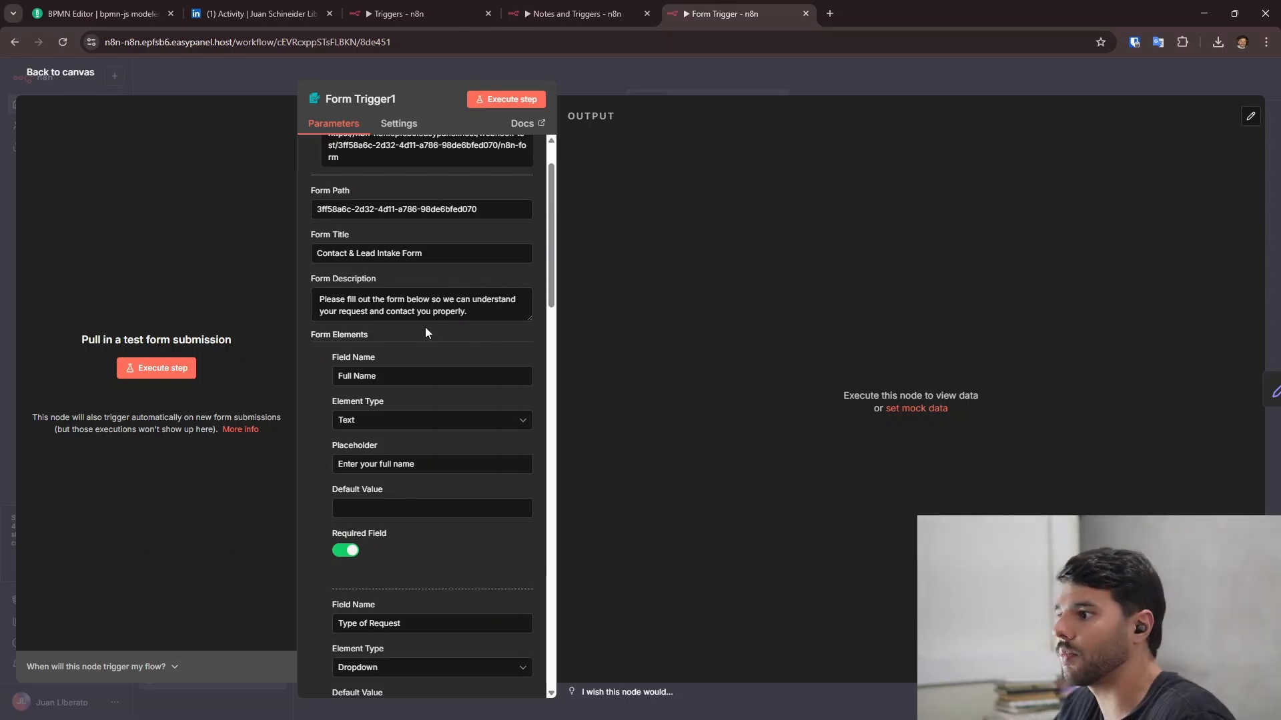
pyautogui.scroll(-4, 441, 317)
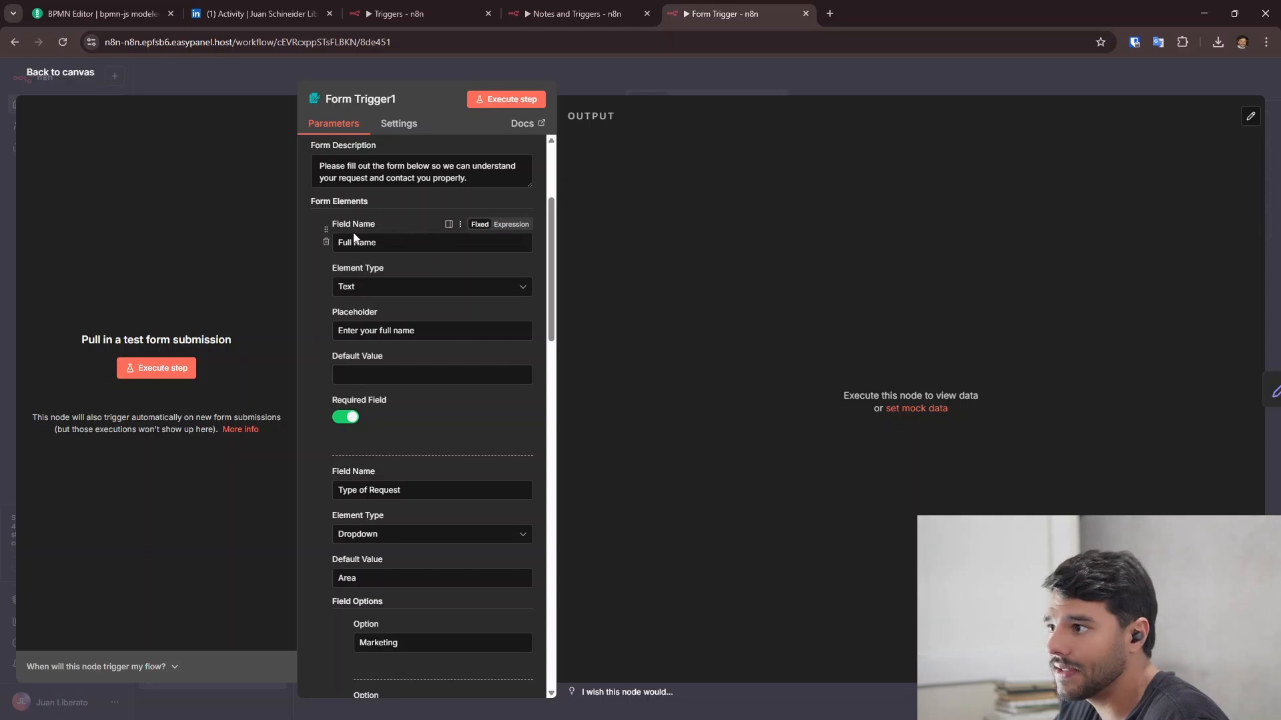
pyautogui.scroll(2, 408, 326)
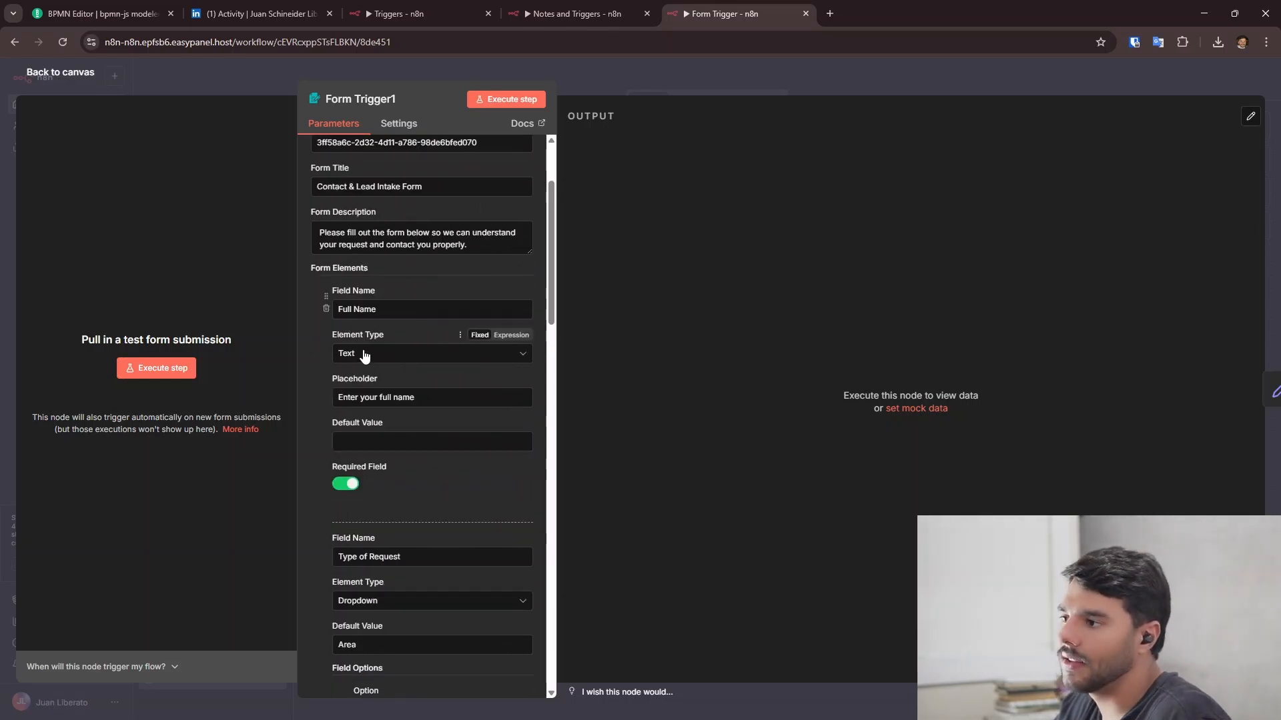
pyautogui.scroll(-2, 427, 360)
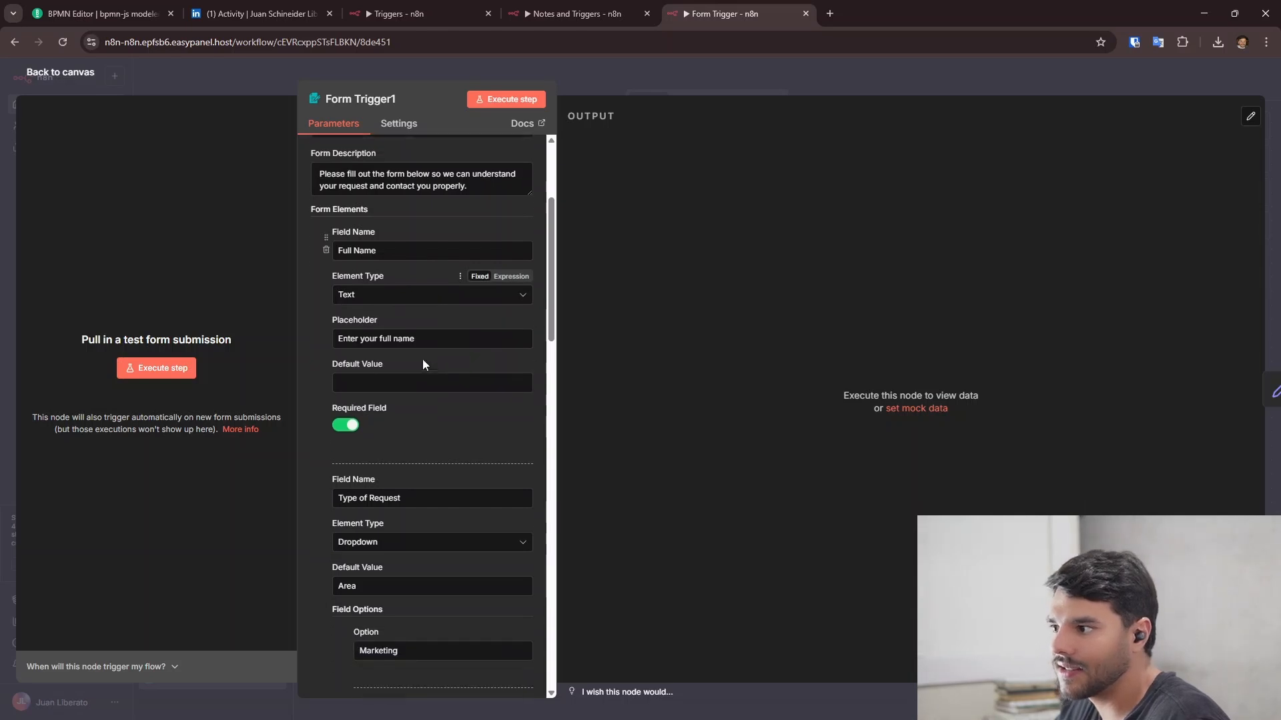
pyautogui.scroll(-4, 425, 326)
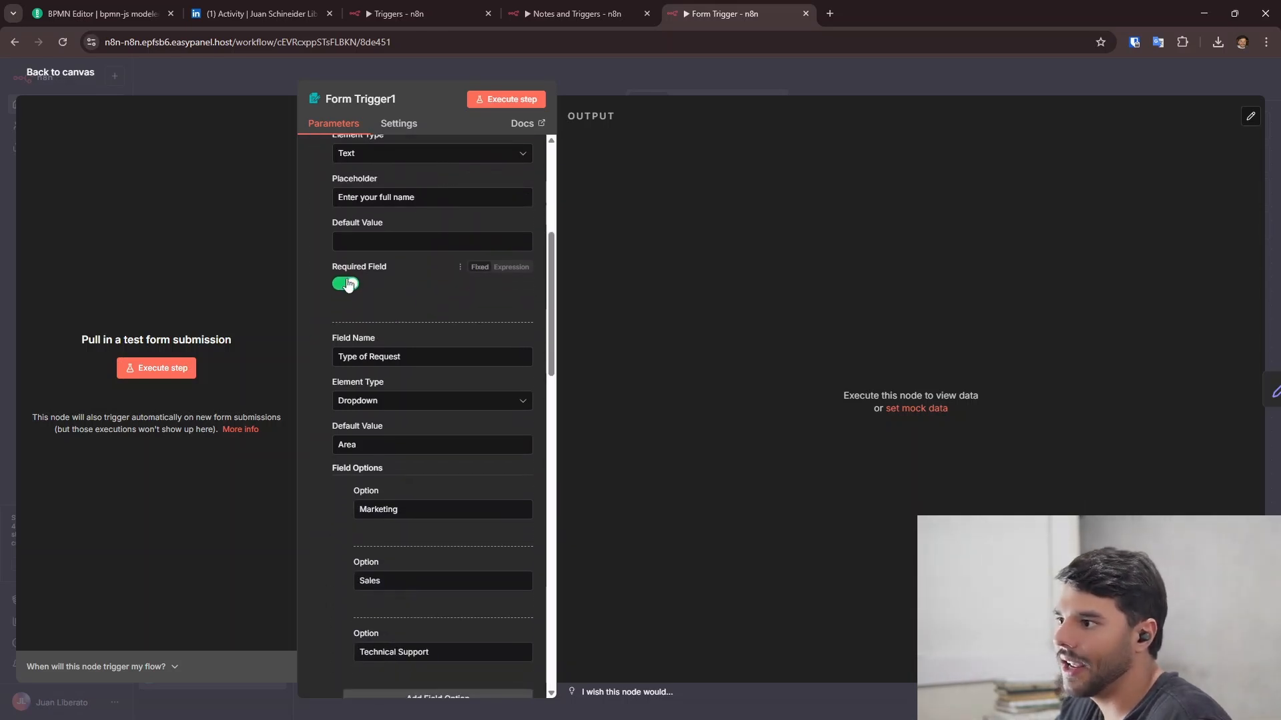
pyautogui.scroll(-4, 397, 275)
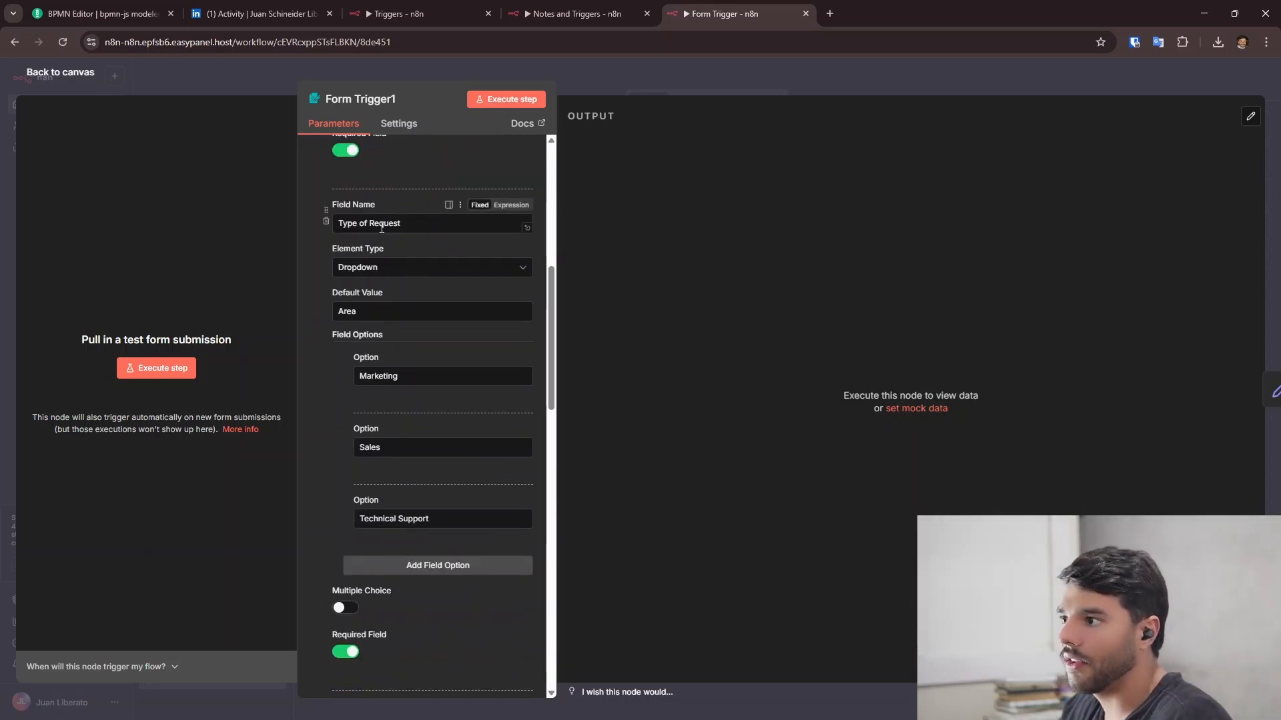
pyautogui.doubleClick(362, 315)
pyautogui.hotkey('ctrl', 'c')
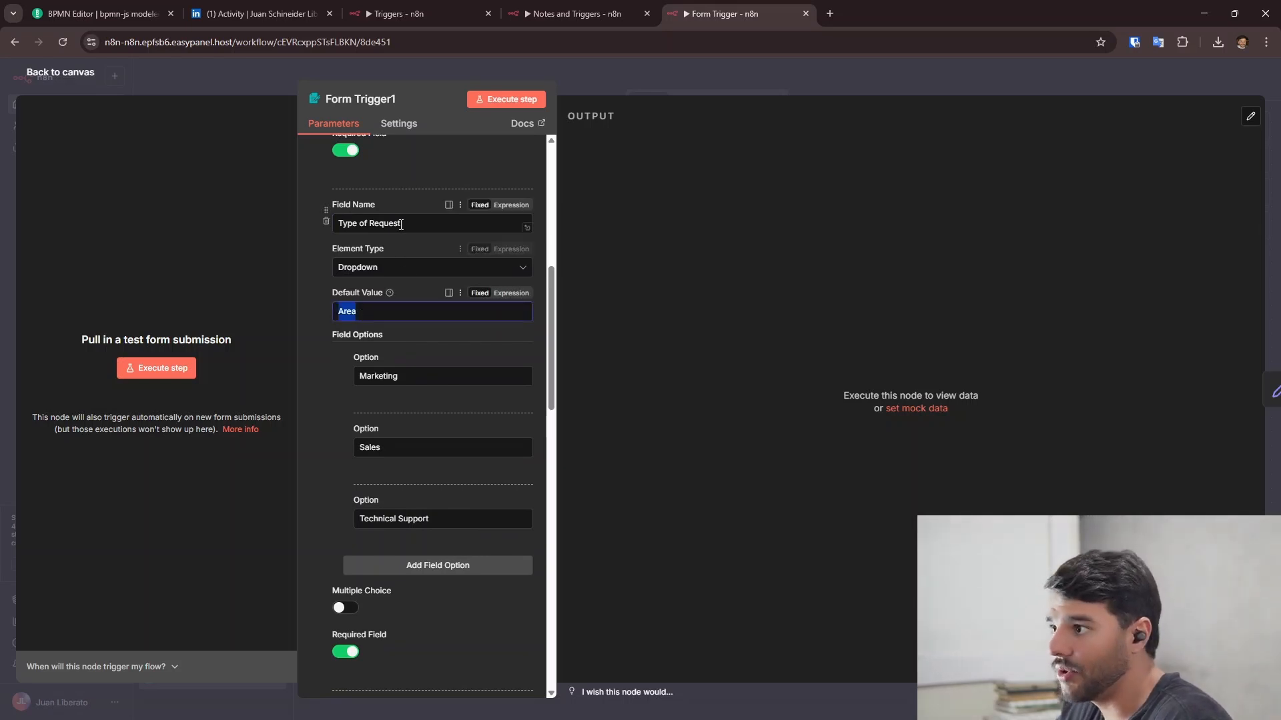
pyautogui.tripleClick(374, 223)
pyautogui.hotkey('ctrl', 'v')
pyautogui.doubleClick(381, 312)
pyautogui.press('BackSpace')
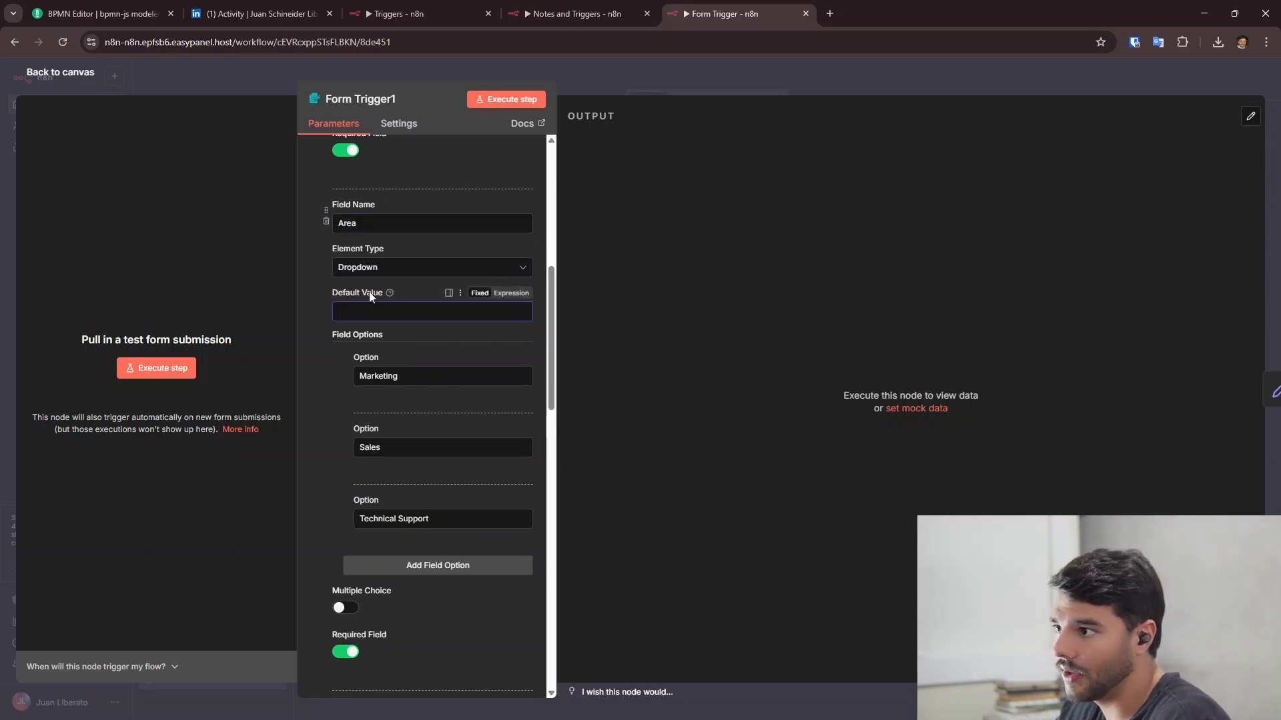
pyautogui.scroll(-1, 404, 307)
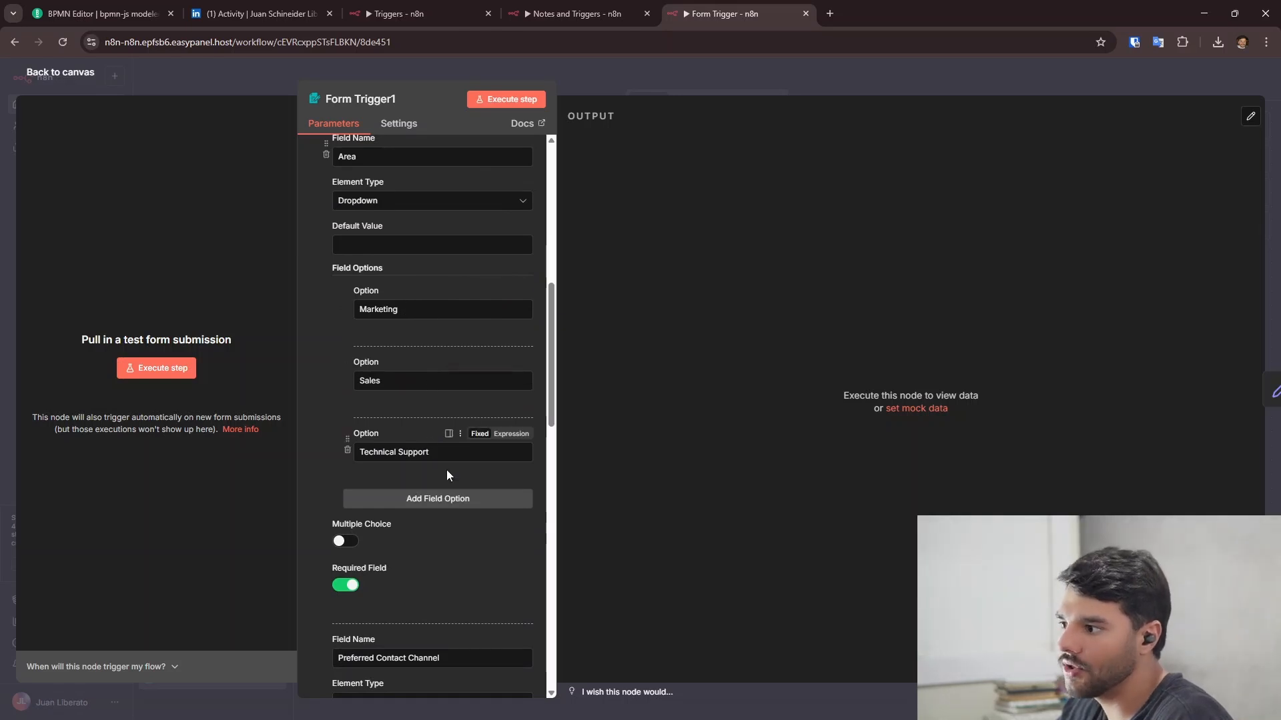
pyautogui.scroll(-4, 485, 444)
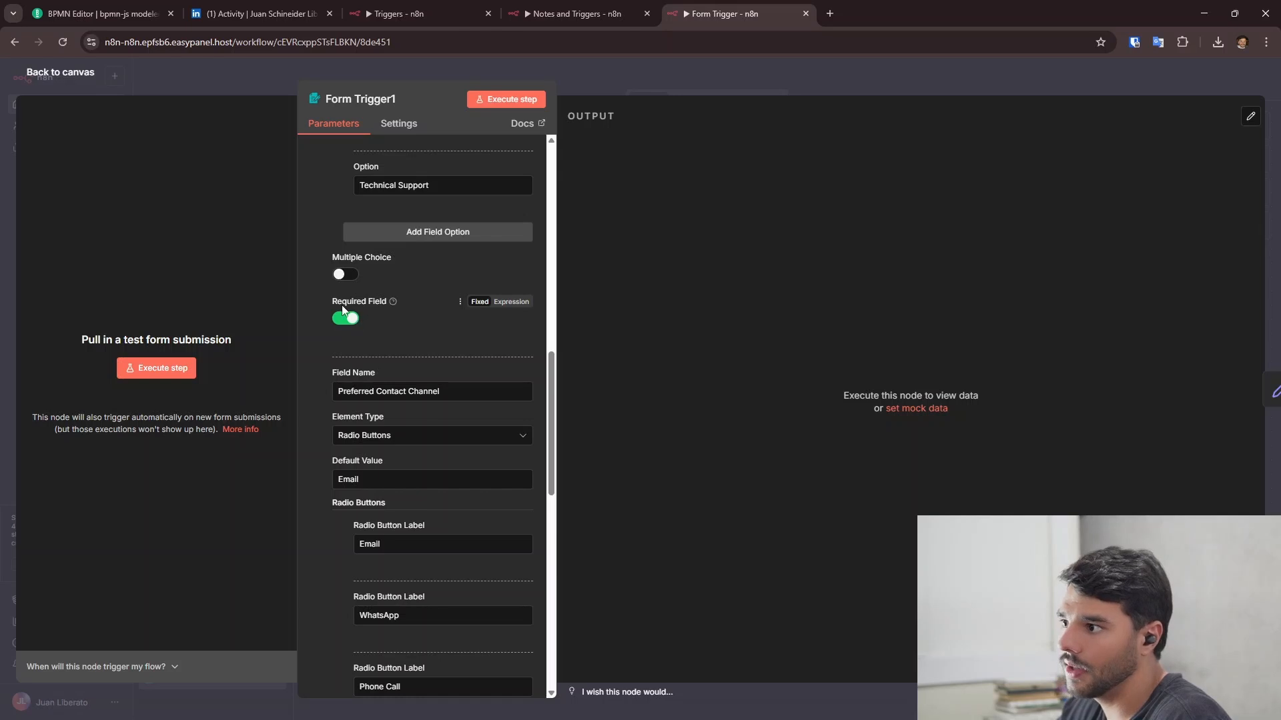
pyautogui.scroll(-2, 449, 314)
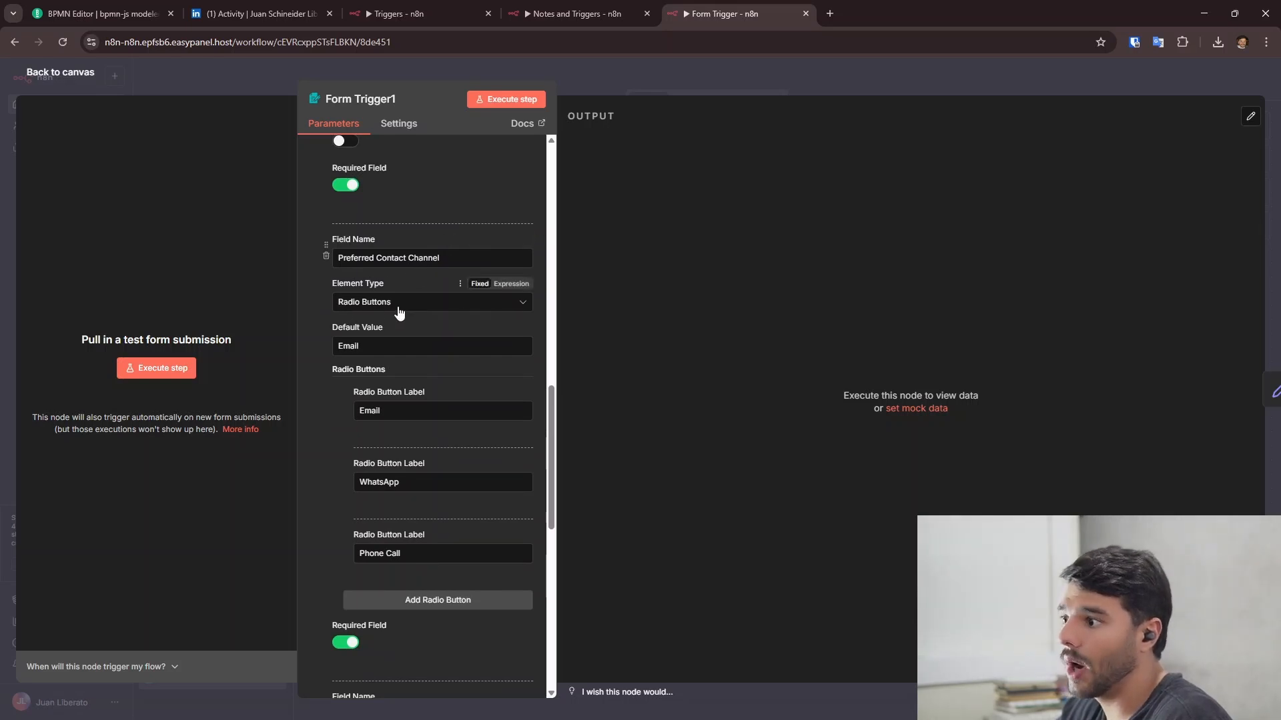
pyautogui.scroll(-1, 470, 319)
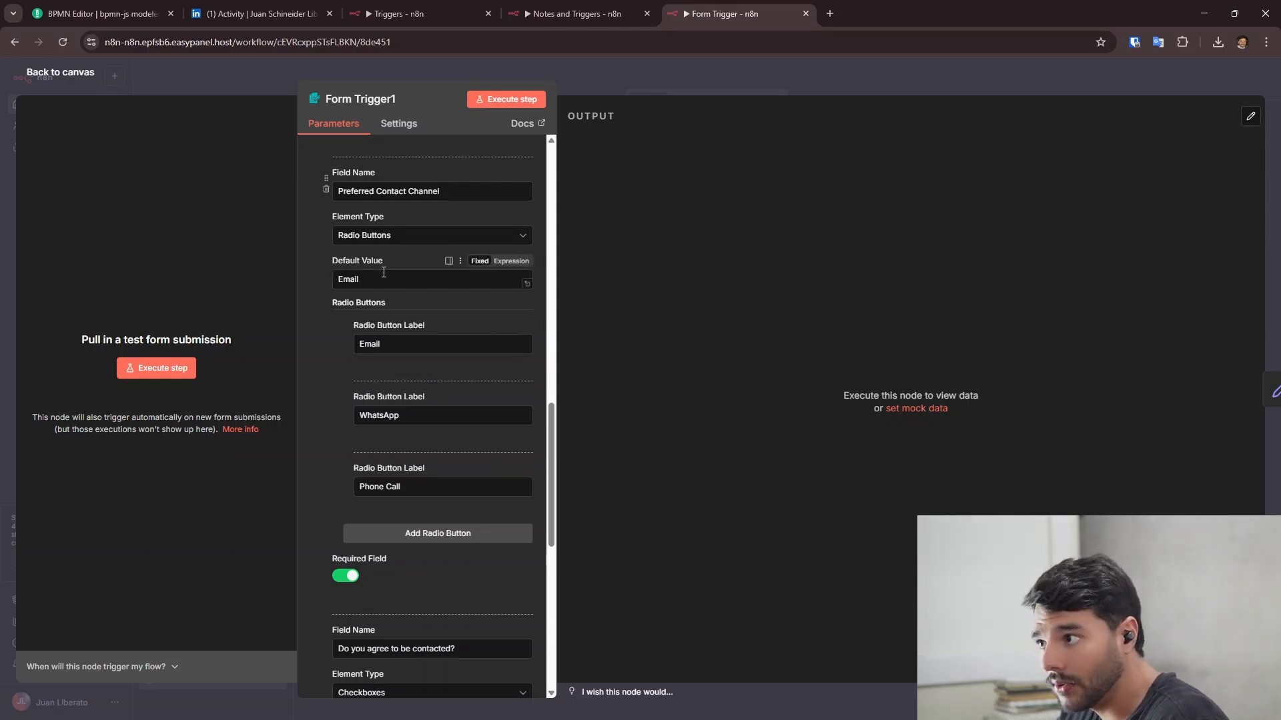
pyautogui.scroll(-5, 379, 284)
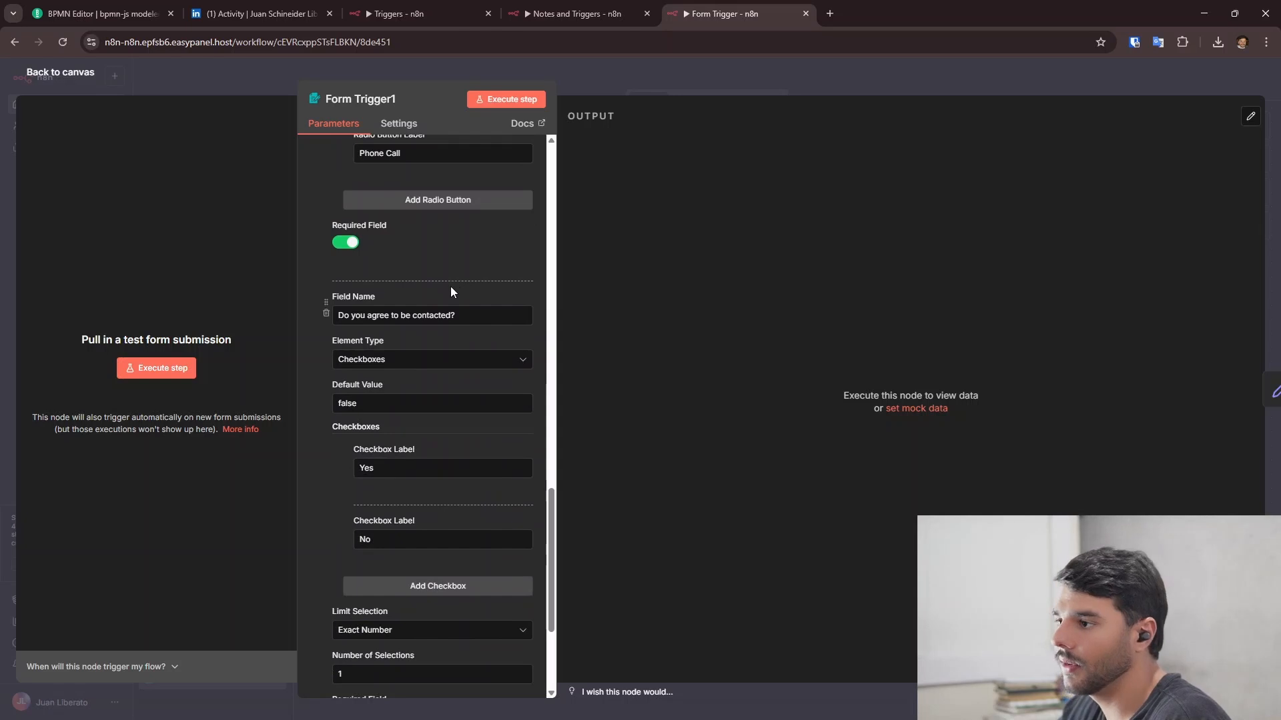
pyautogui.scroll(-1, 450, 286)
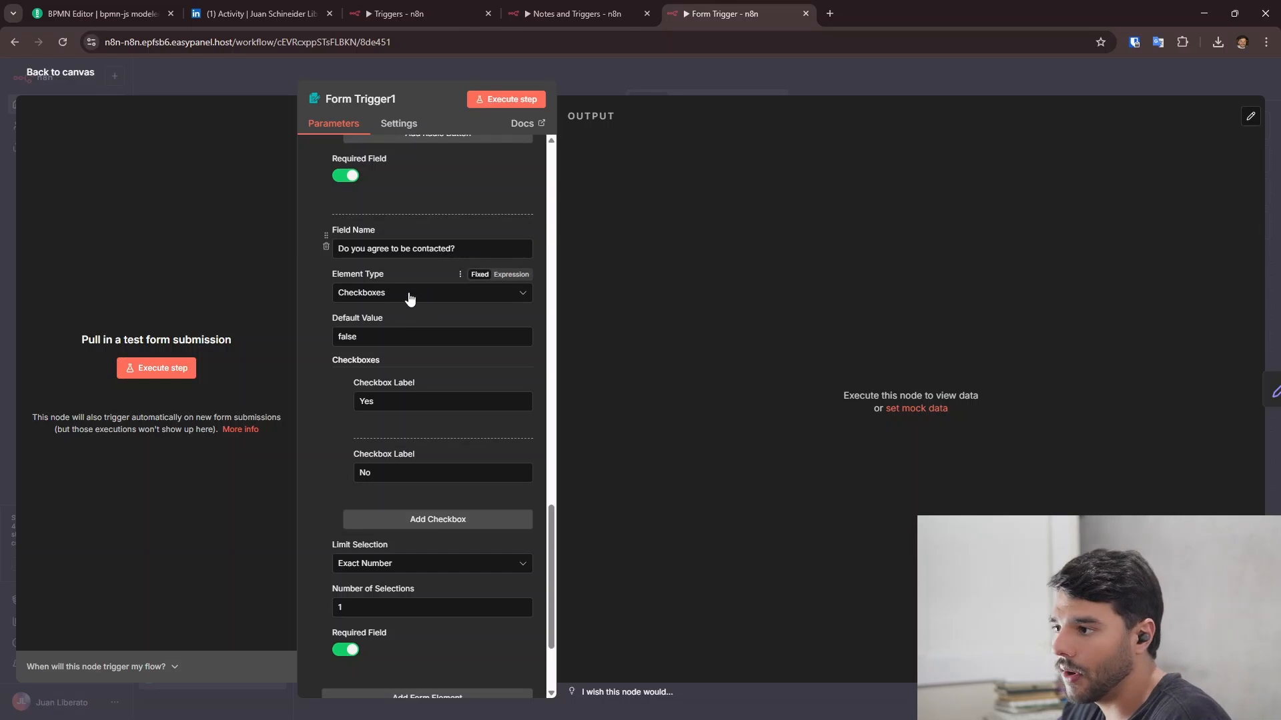
pyautogui.scroll(-1, 409, 298)
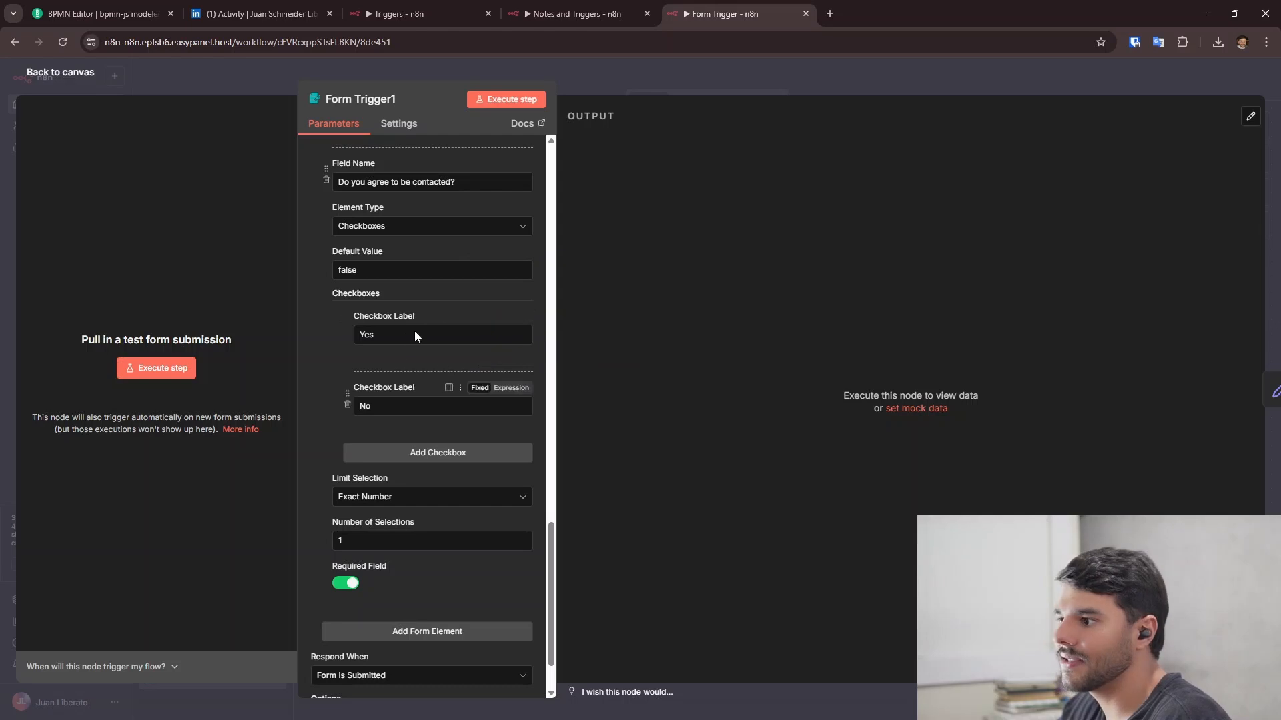
# - Clear the 'false' default value from the consent checkbox field
pyautogui.click(415, 278)
pyautogui.doubleClick(415, 279)
pyautogui.press('BackSpace')
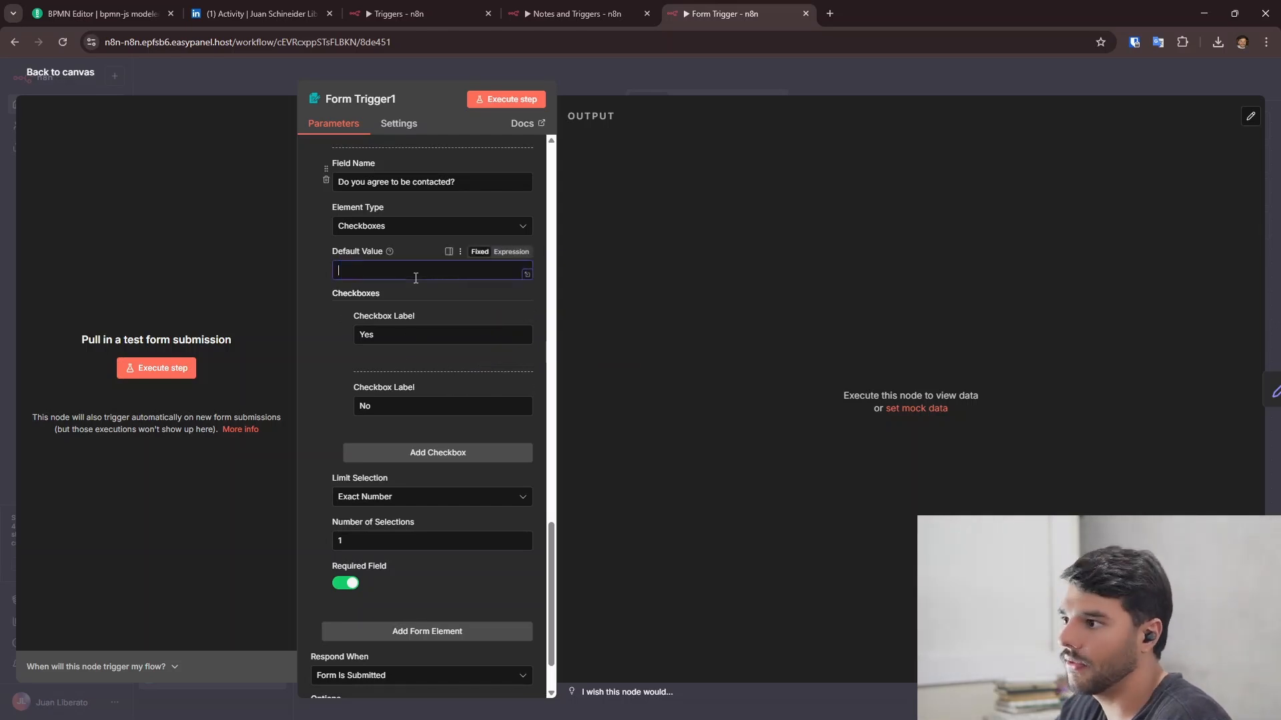
pyautogui.scroll(-2, 418, 354)
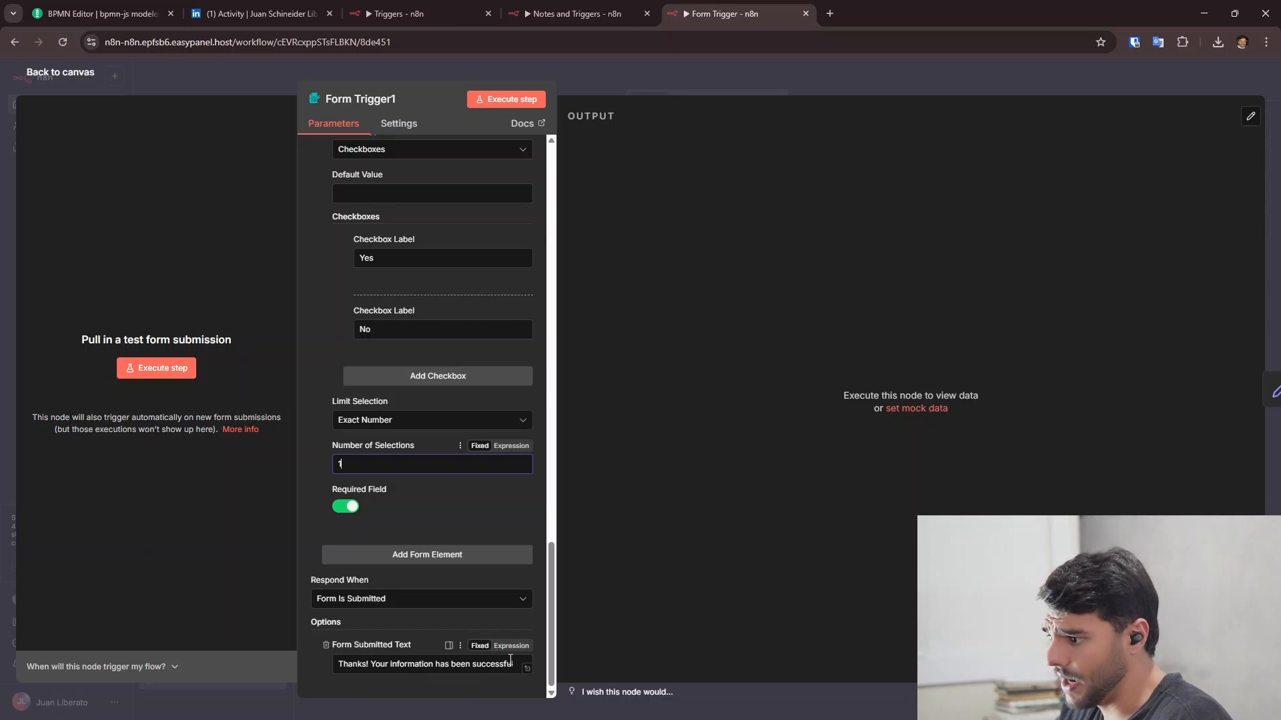
# - Reopen Form Trigger1 and copy its production form URL, then open a new tab
pyautogui.click(65, 72)
pyautogui.moveTo(654, 355); pyautogui.dragTo(468, 405)
pyautogui.doubleClick(275, 295)
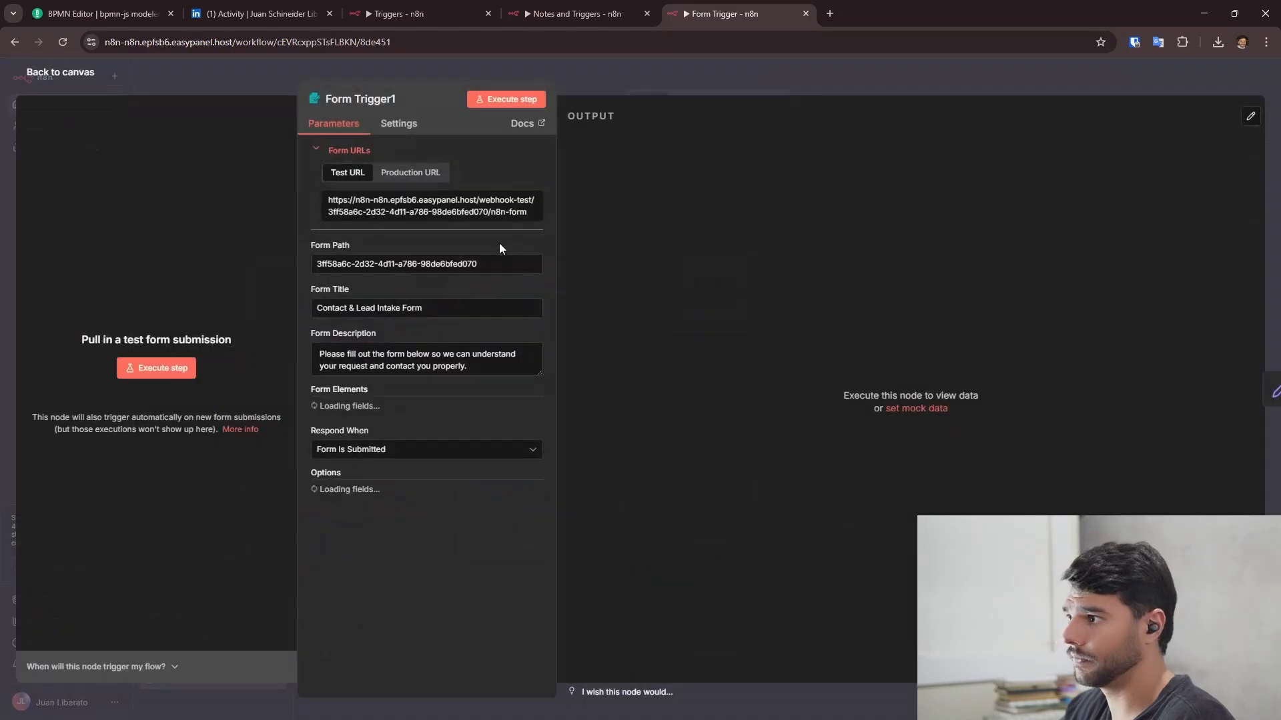
pyautogui.click(424, 176)
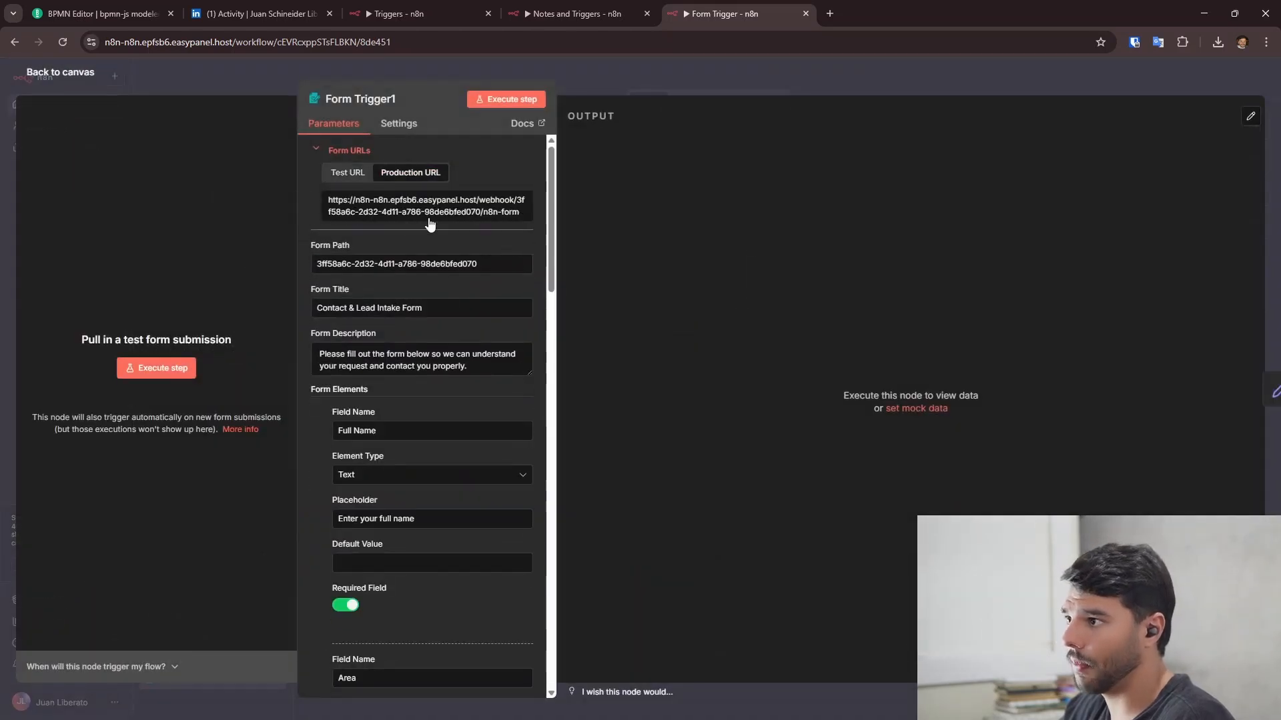
pyautogui.click(60, 72)
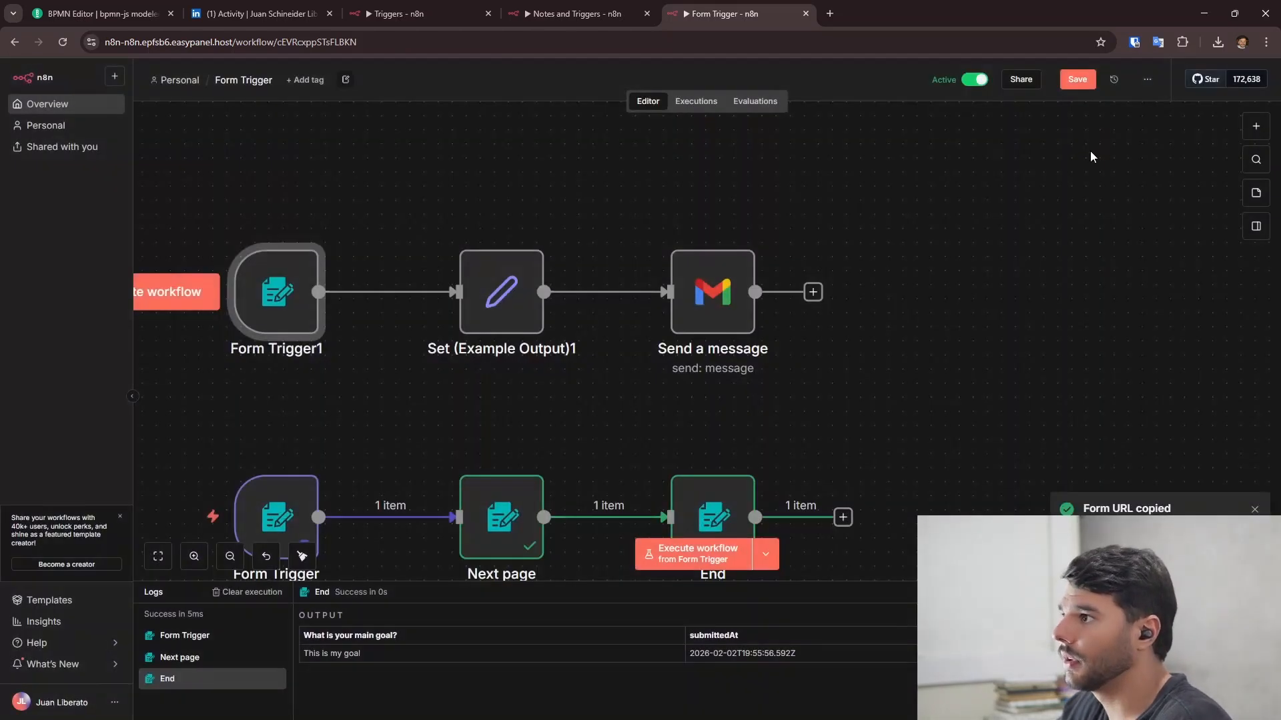
pyautogui.click(954, 80)
# - Load the copied form URL, choose Marketing as the area, and enter a full name
pyautogui.click(829, 13)
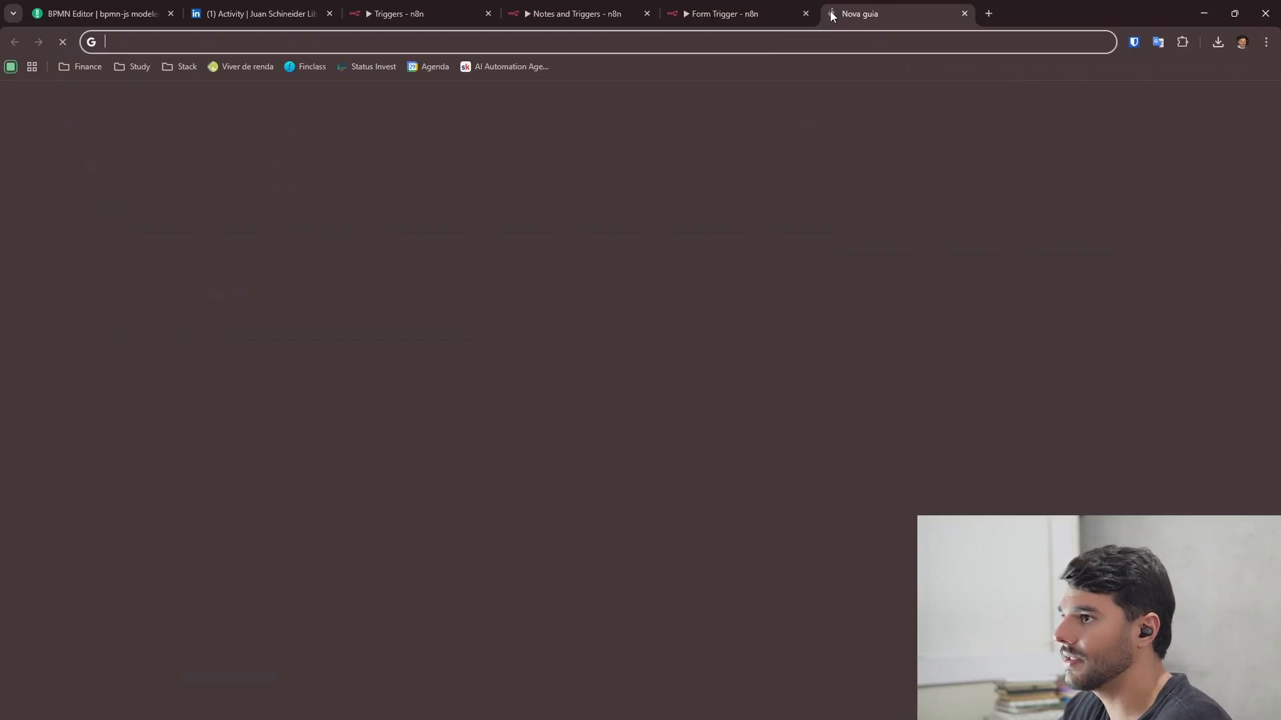
pyautogui.hotkey('ctrl', 'v')
pyautogui.press('Return')
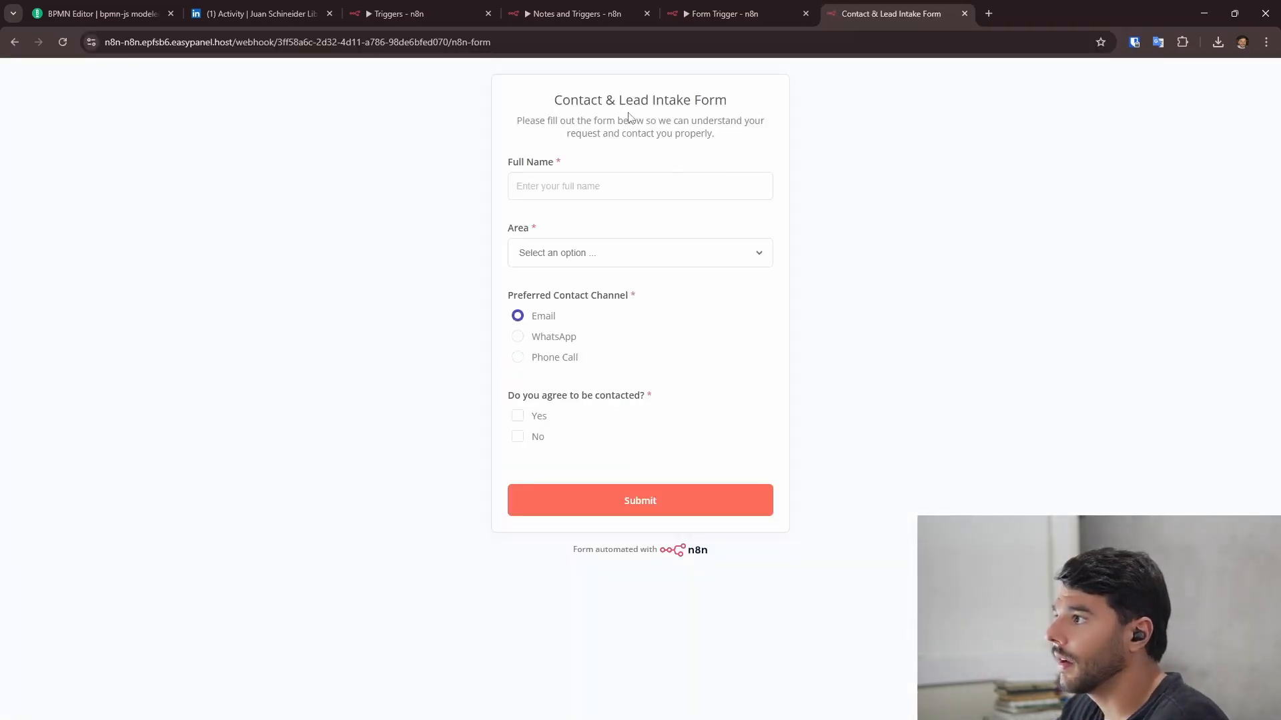
pyautogui.click(643, 179)
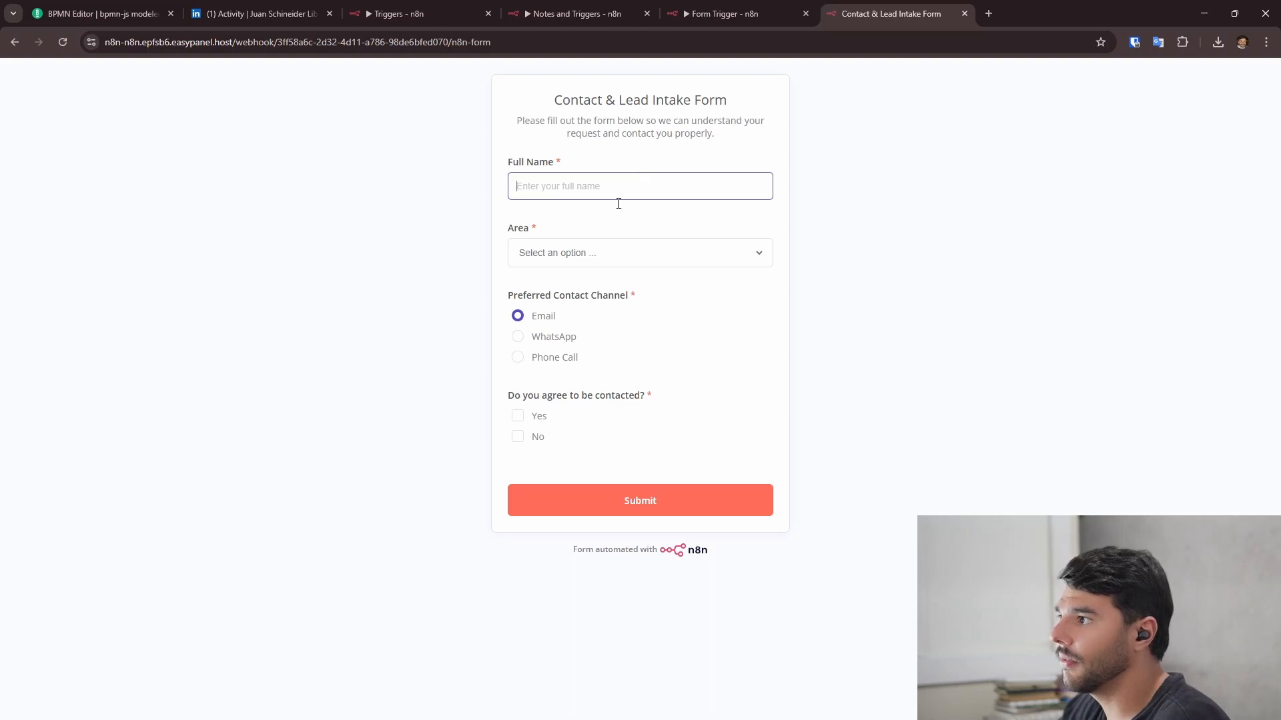
pyautogui.click(575, 254)
pyautogui.click(582, 291)
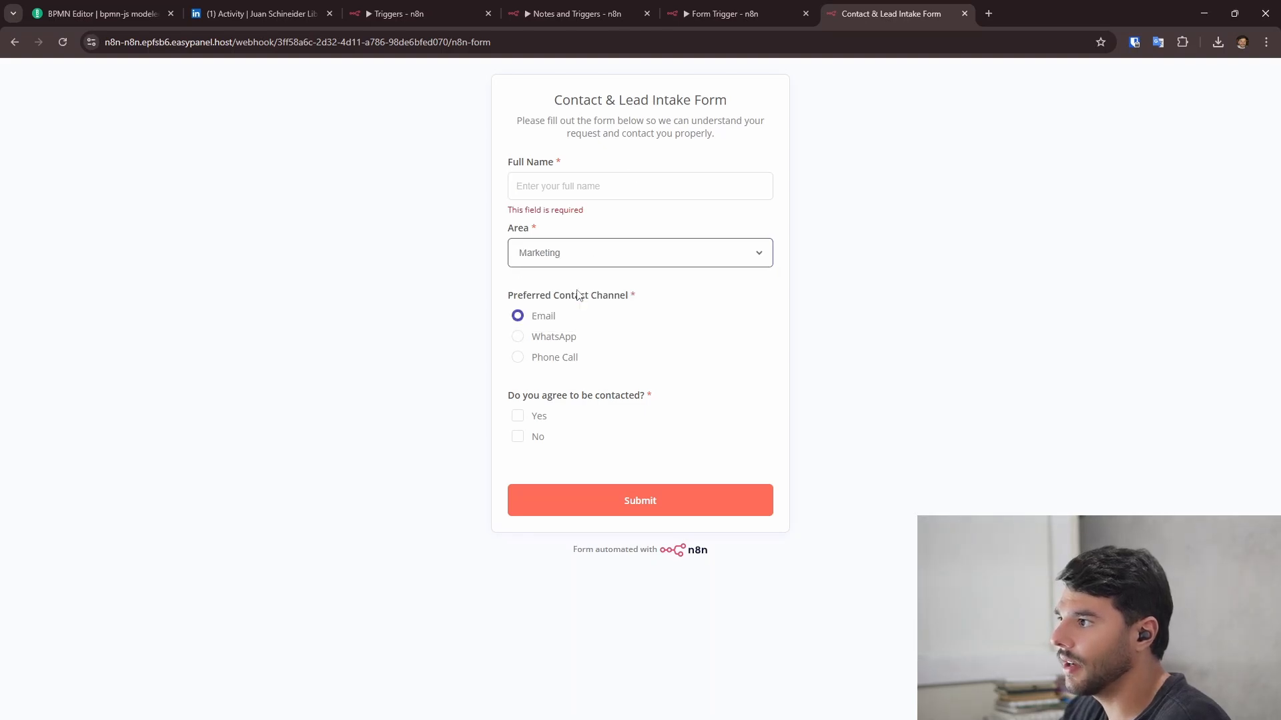
pyautogui.click(613, 192)
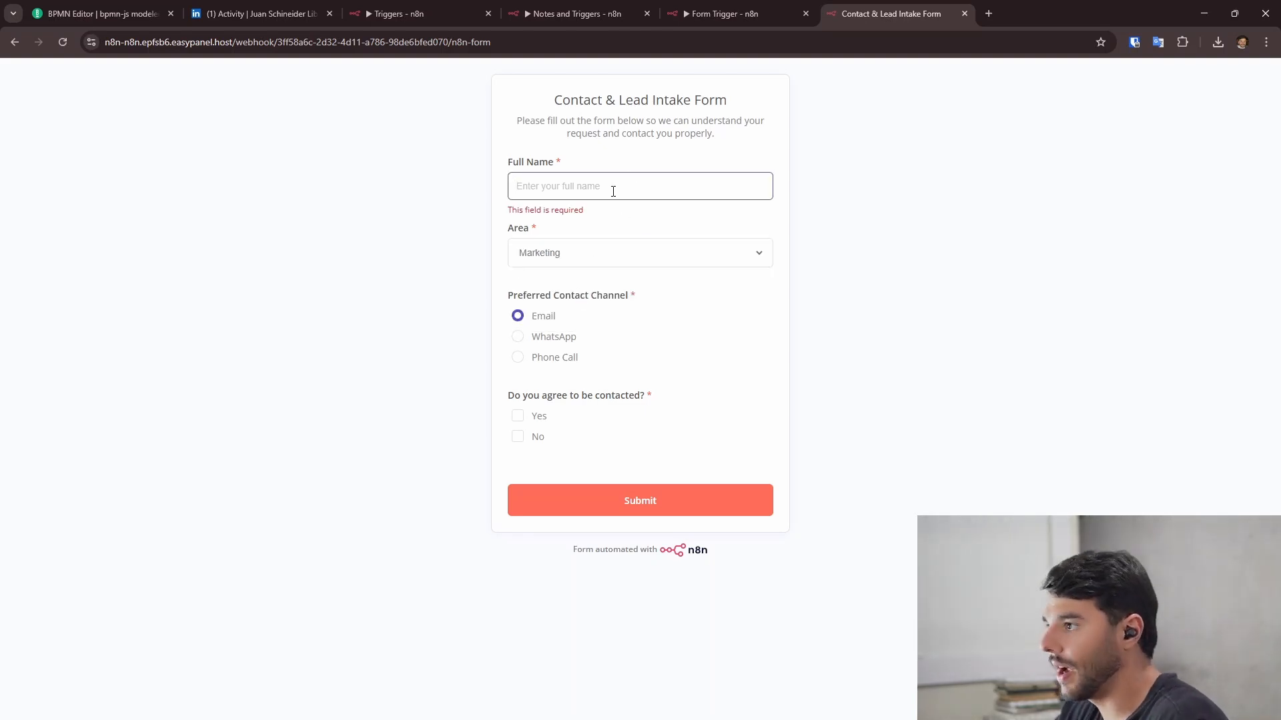
pyautogui.write('Juan')
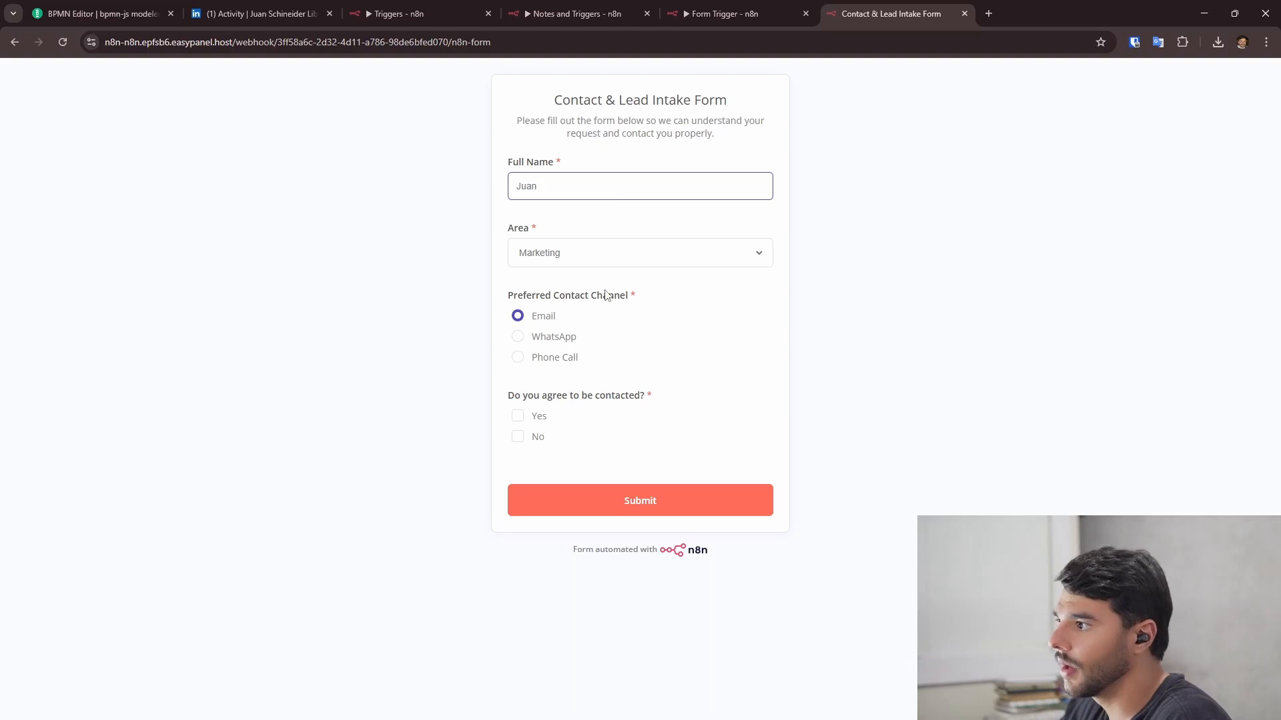
# - Pick WhatsApp as contact channel, consent with Yes only, and submit the form
pyautogui.click(532, 342)
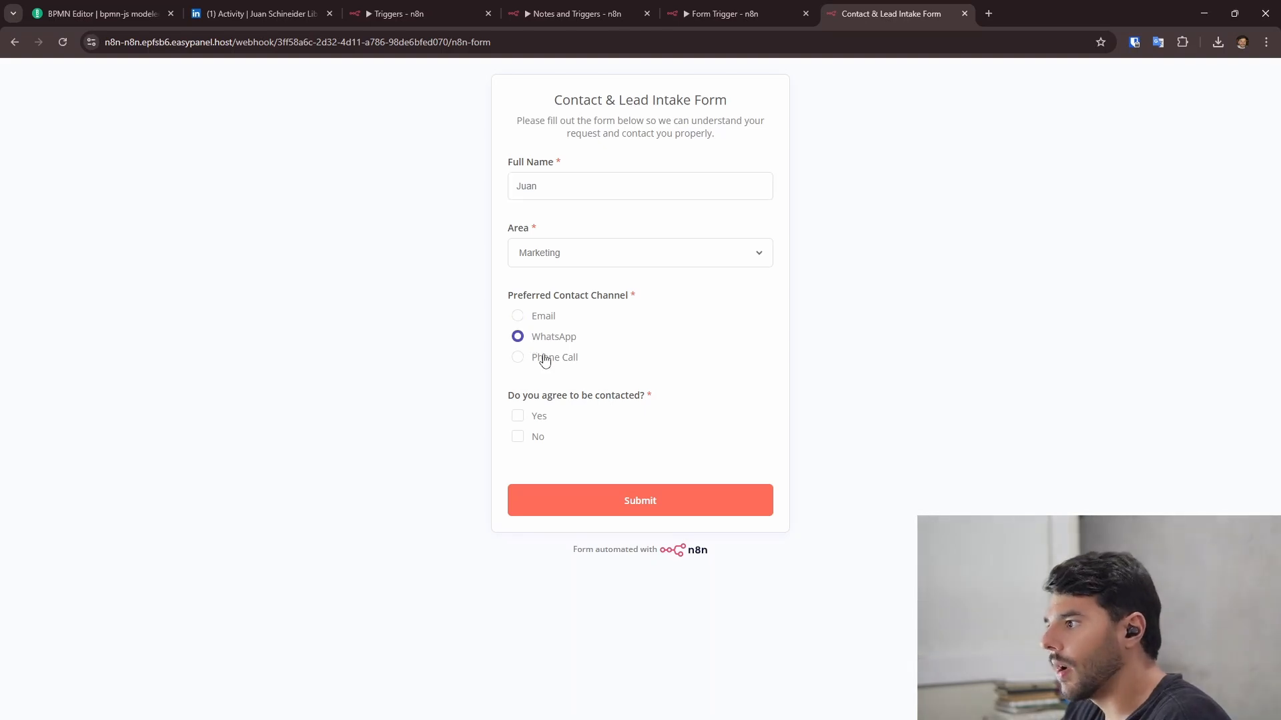
pyautogui.click(531, 419)
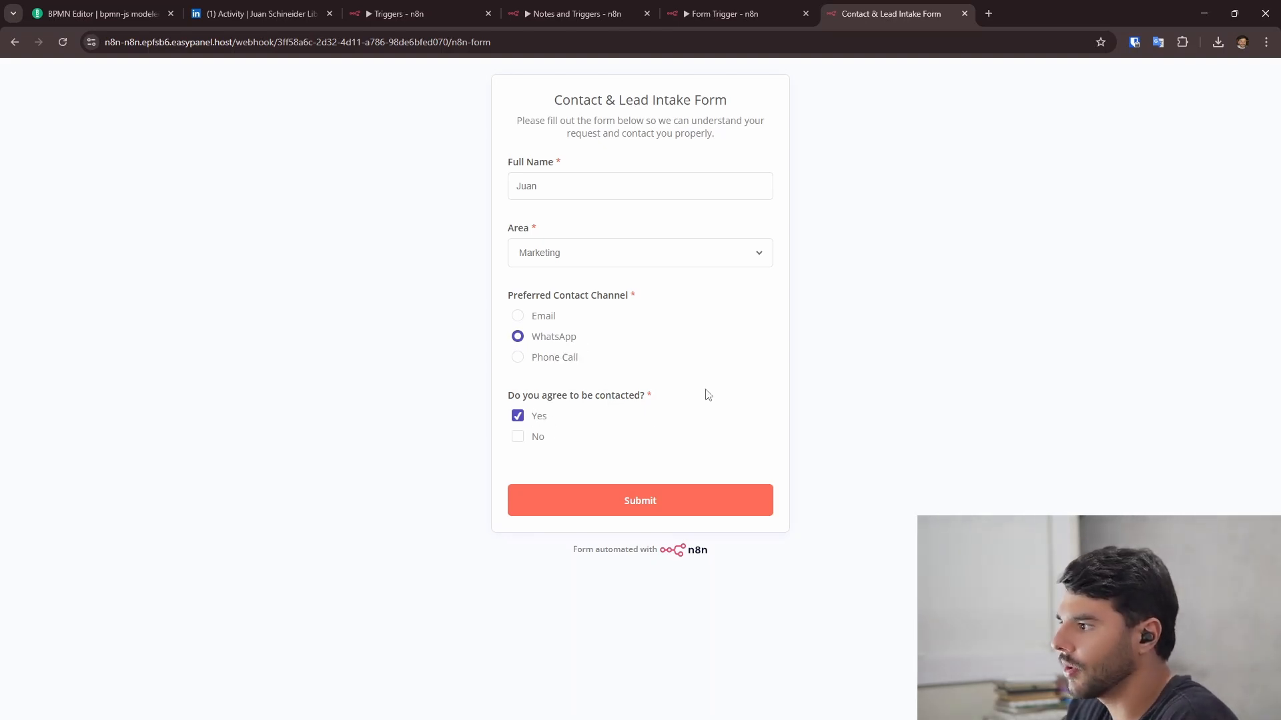
pyautogui.click(519, 437)
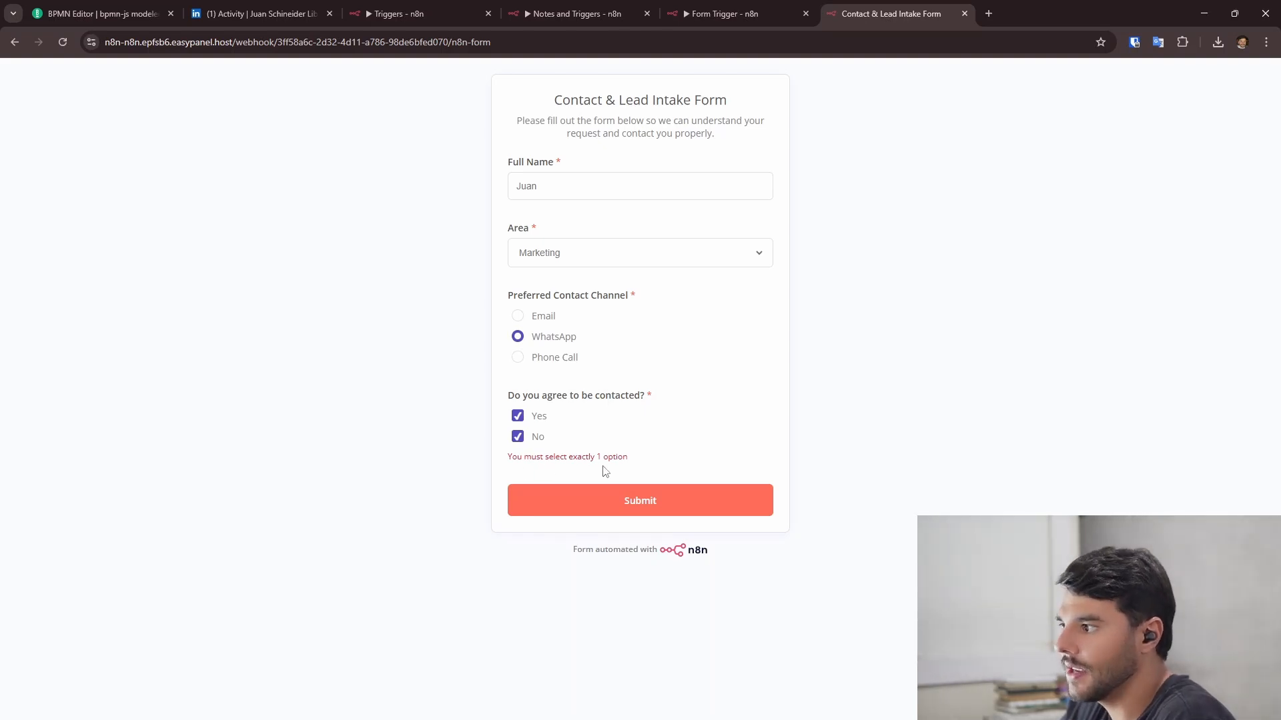
pyautogui.click(518, 436)
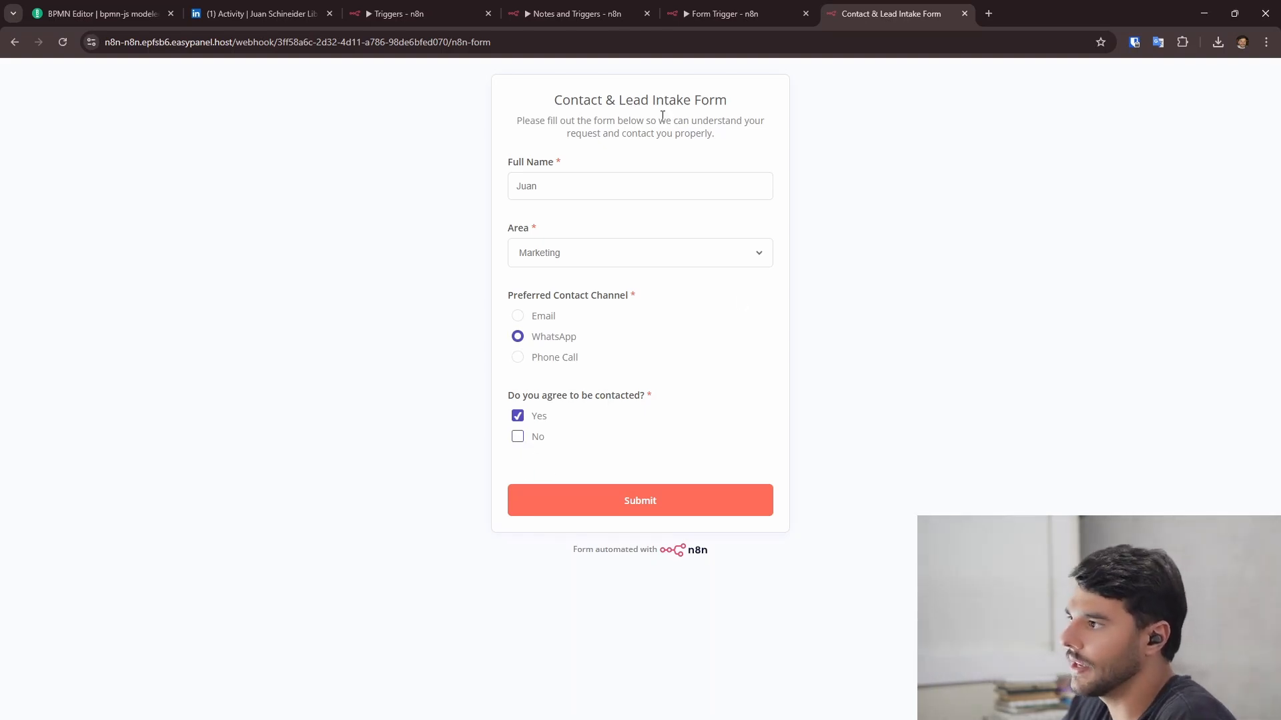
pyautogui.click(655, 509)
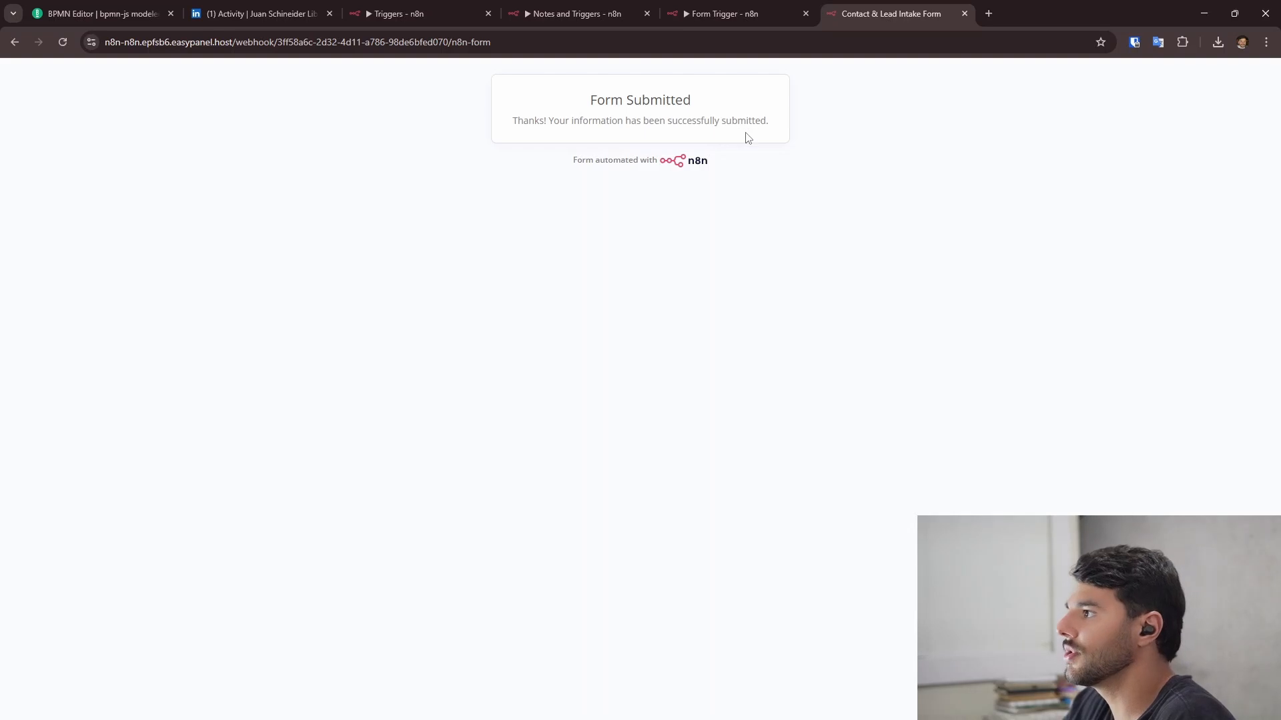
pyautogui.click(750, 14)
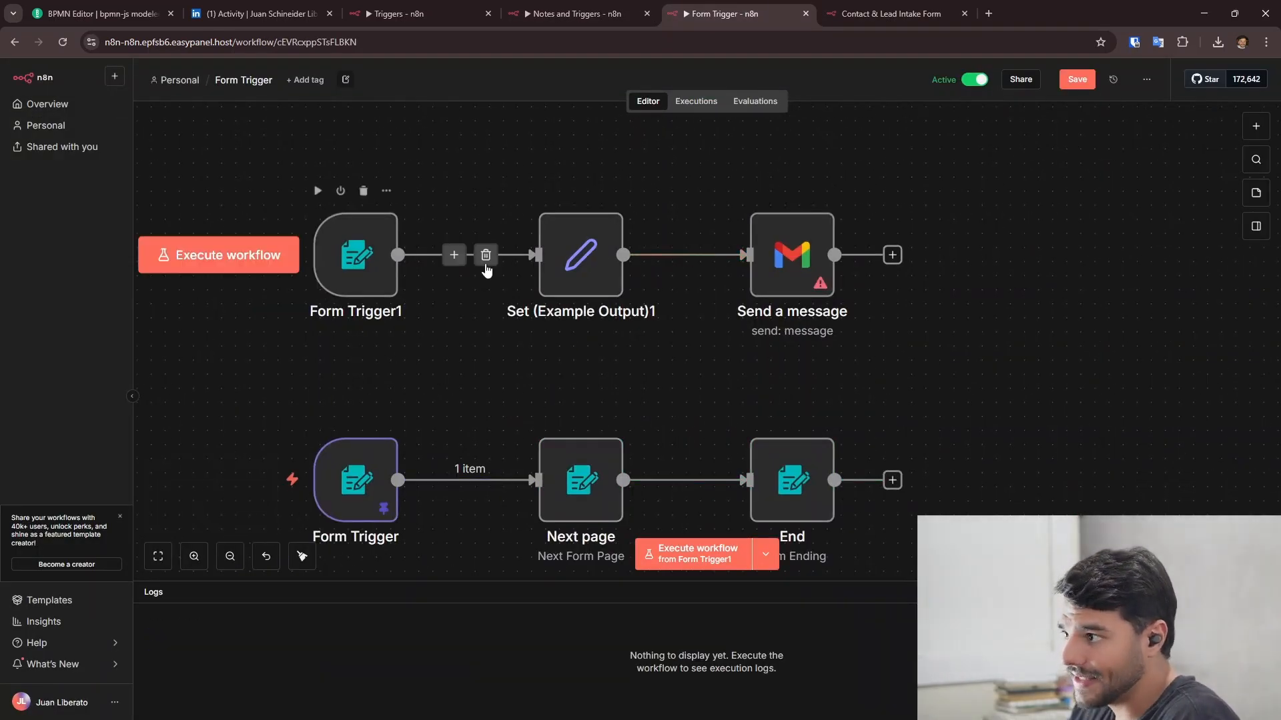
pyautogui.scroll(1, 643, 391)
pyautogui.hscroll(-1, 644, 390)
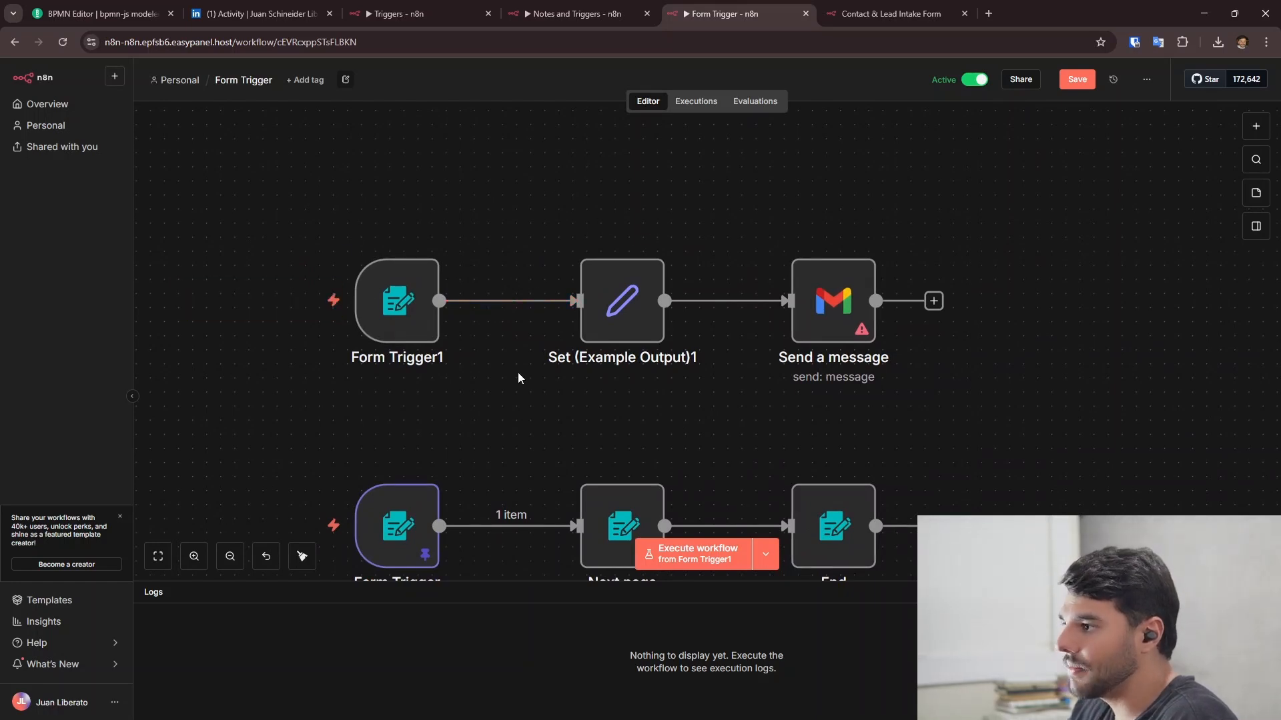
pyautogui.hscroll(3, 517, 373)
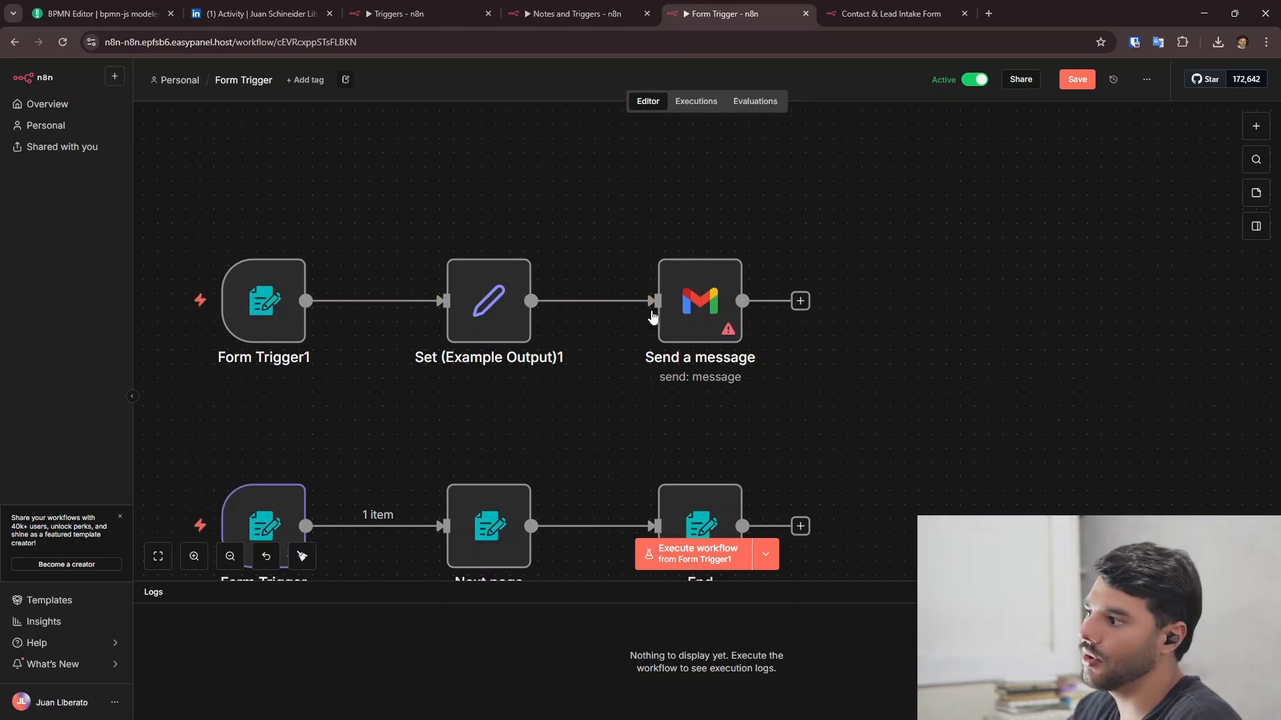
pyautogui.press('1')
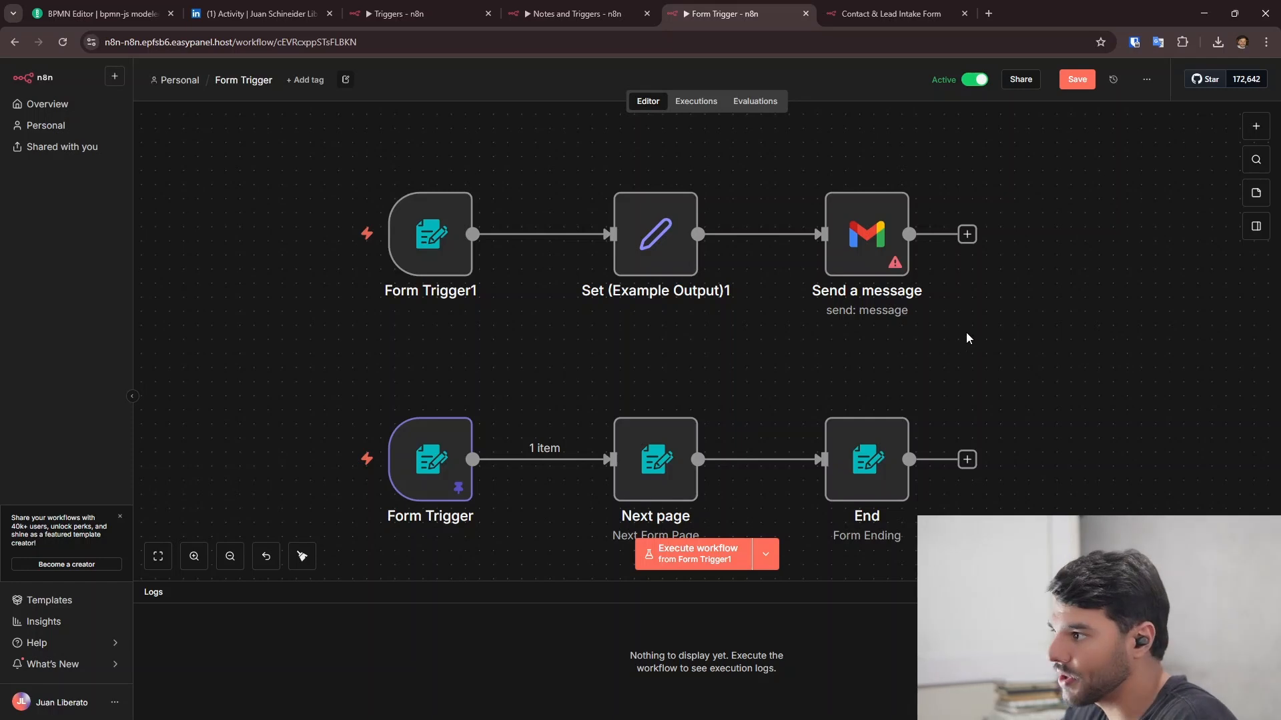
pyautogui.scroll(-3, 977, 325)
pyautogui.moveTo(1070, 358); pyautogui.dragTo(1002, 287)
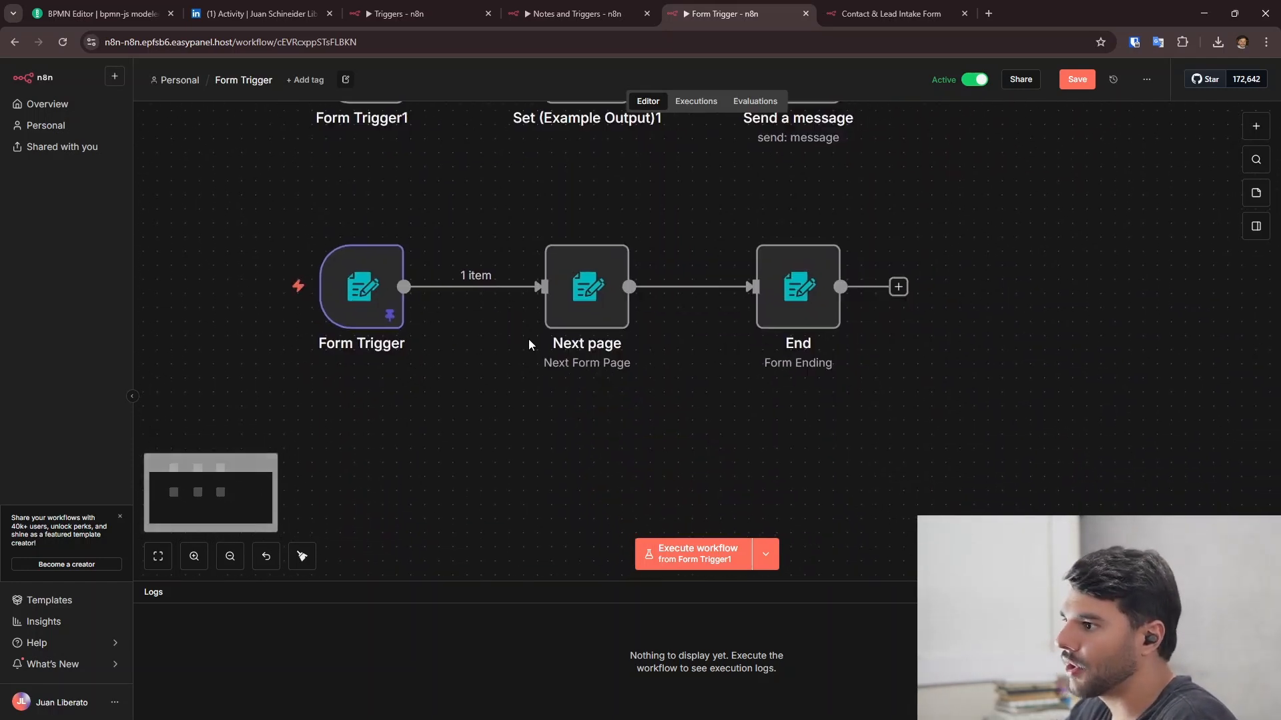
pyautogui.moveTo(519, 364); pyautogui.dragTo(571, 487)
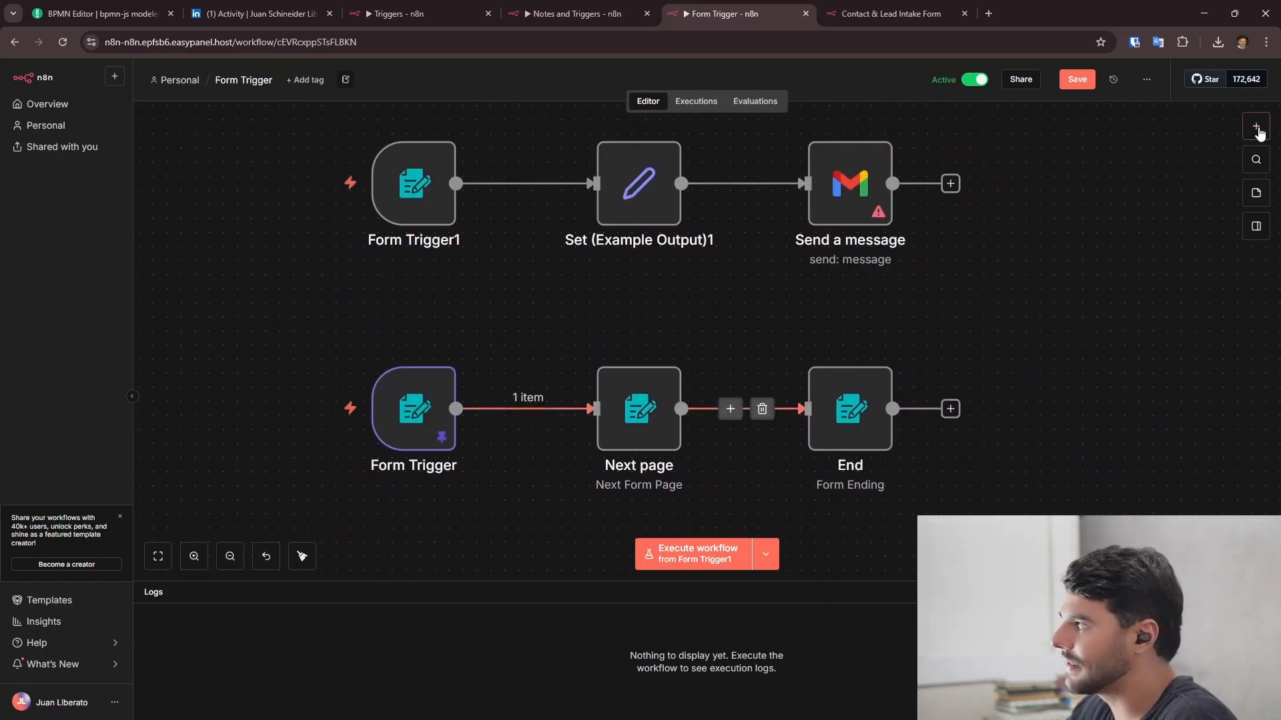
pyautogui.press('Tab')
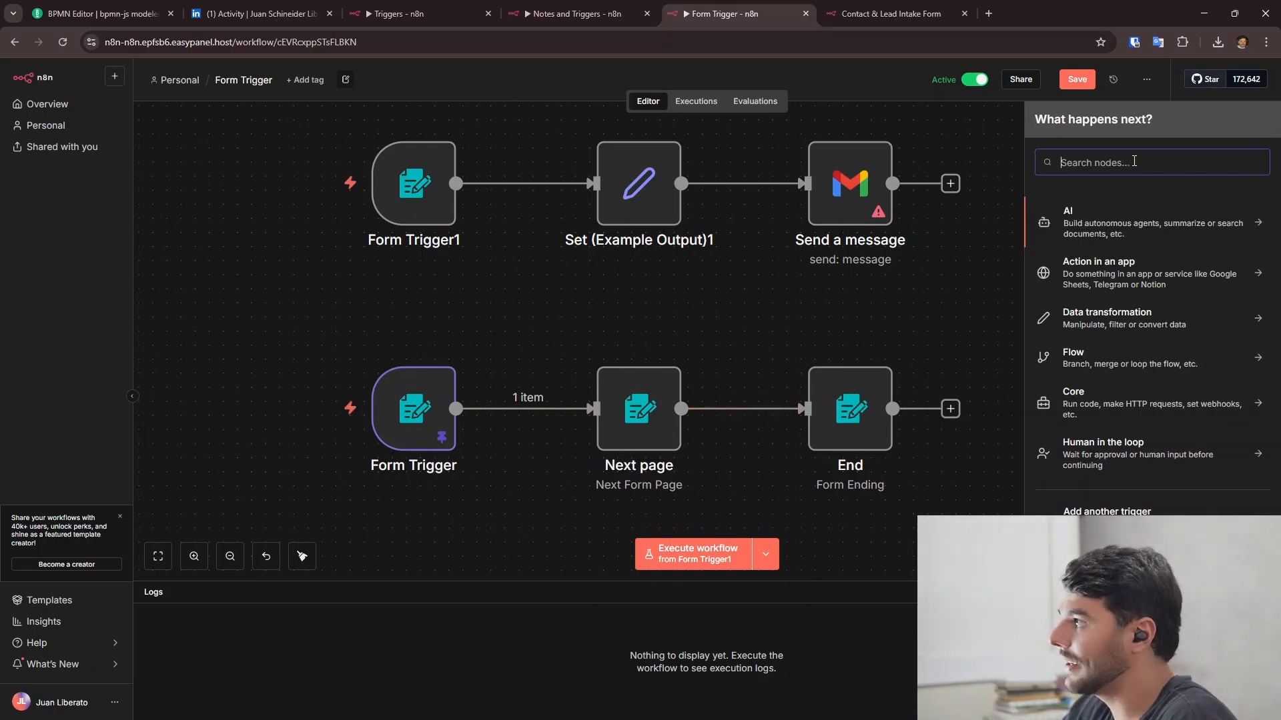
pyautogui.press('Escape')
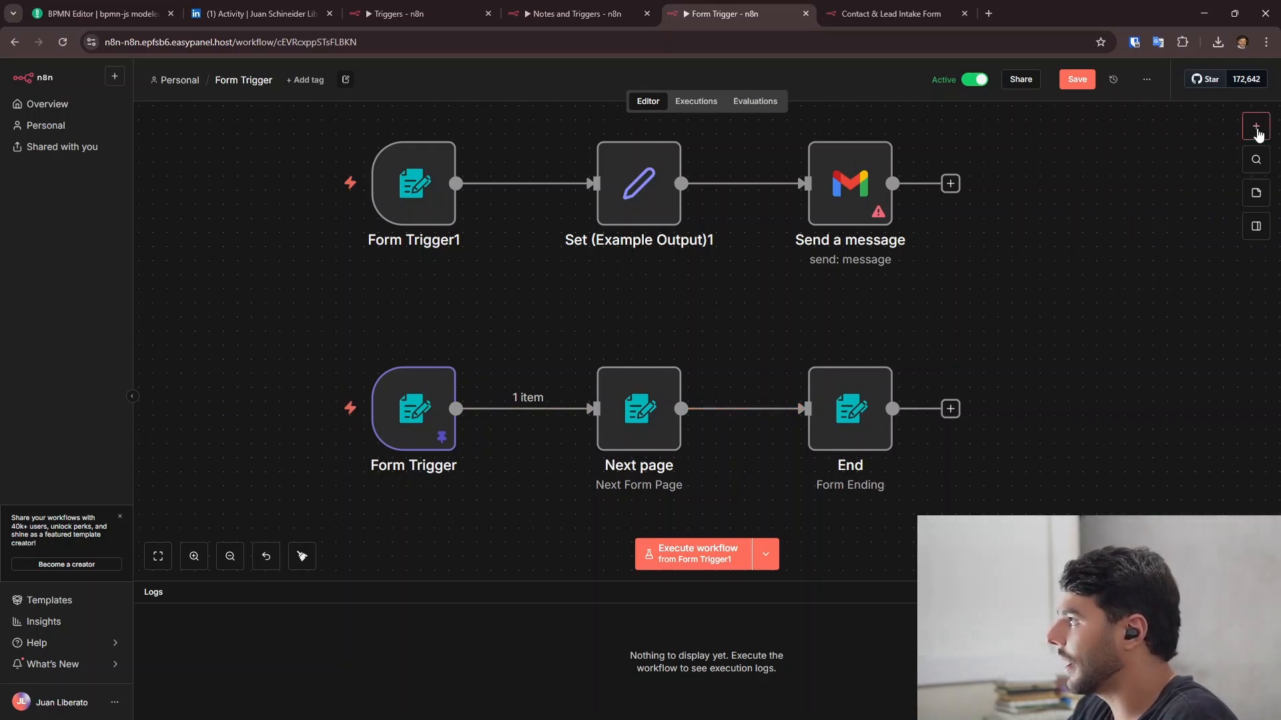
pyautogui.click(1257, 132)
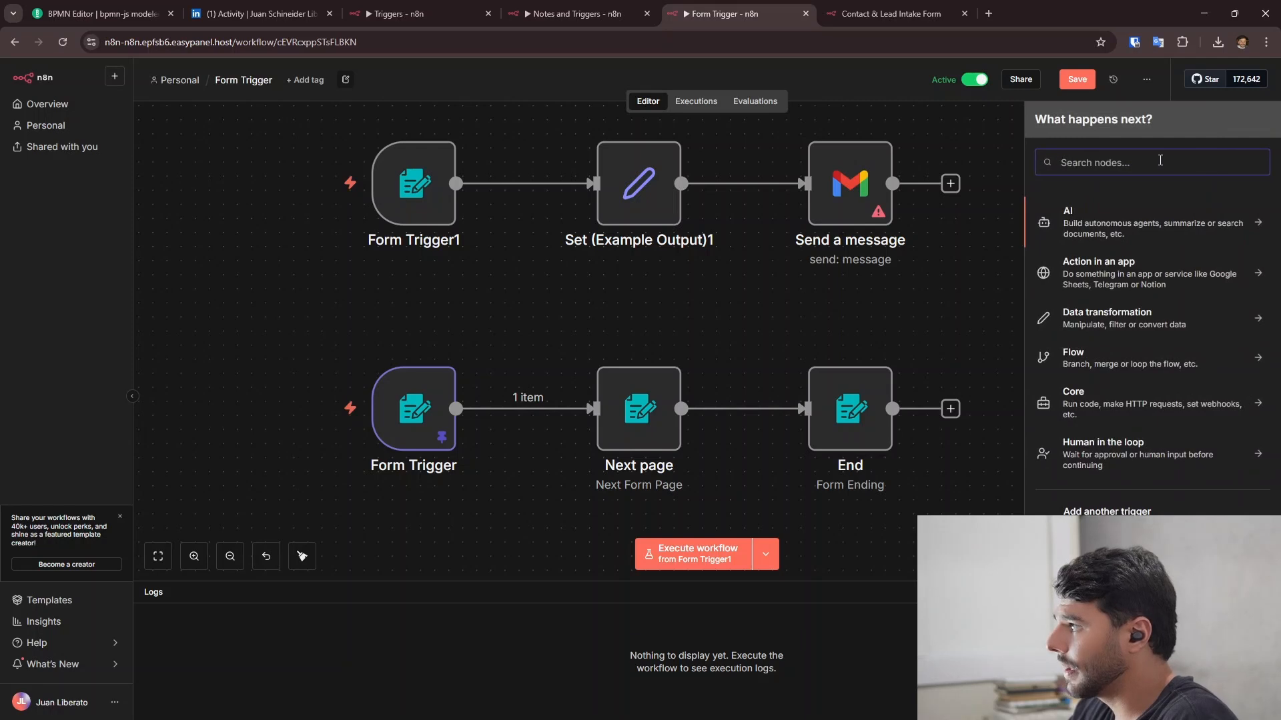
pyautogui.write('form')
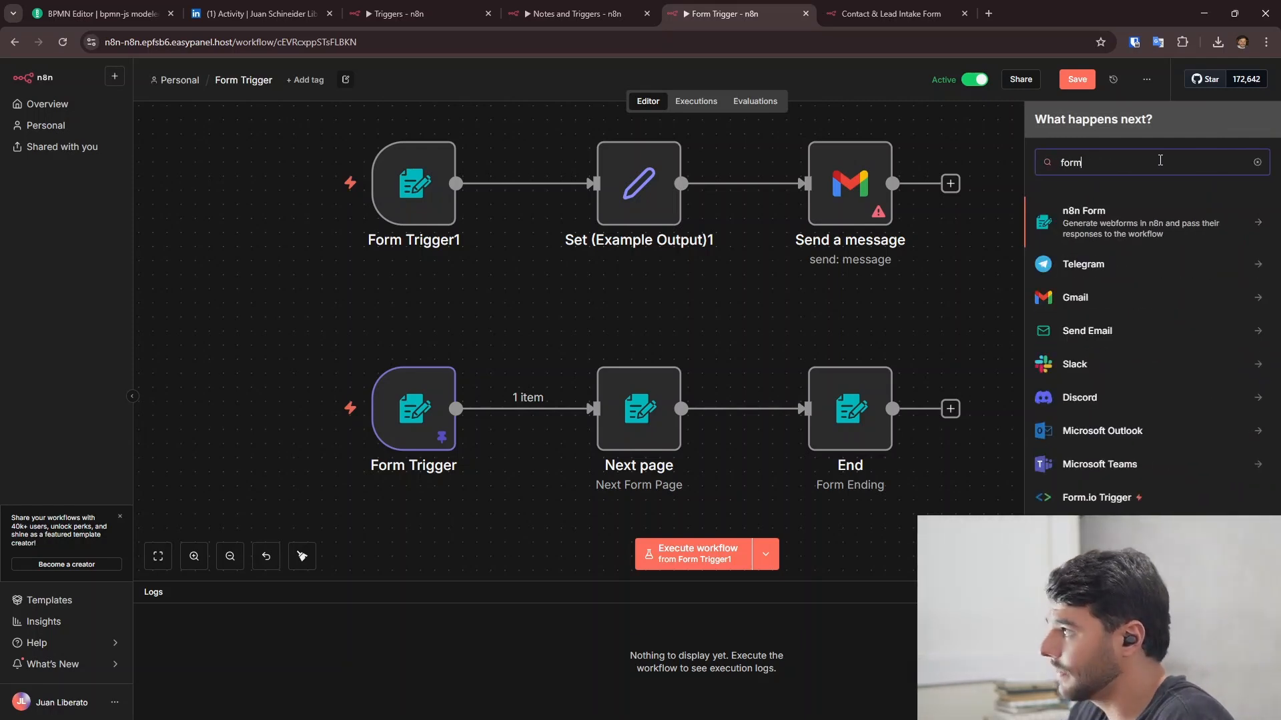
pyautogui.click(1105, 230)
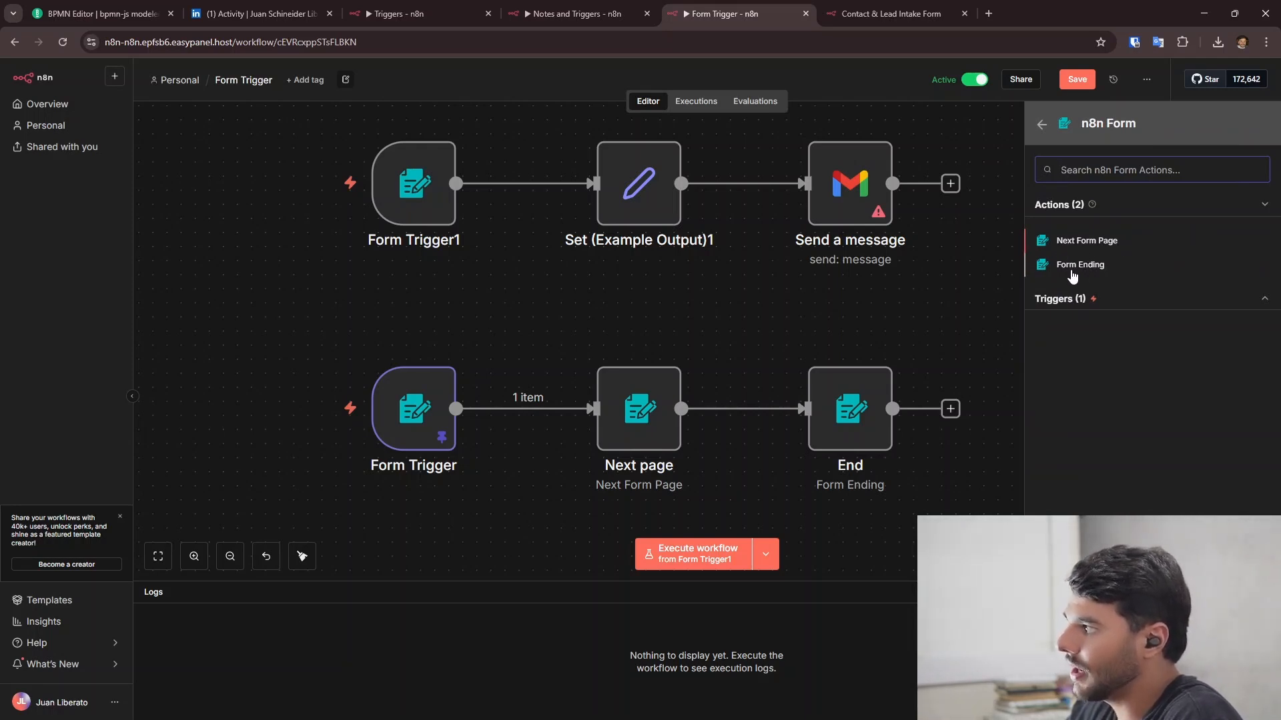
pyautogui.click(787, 329)
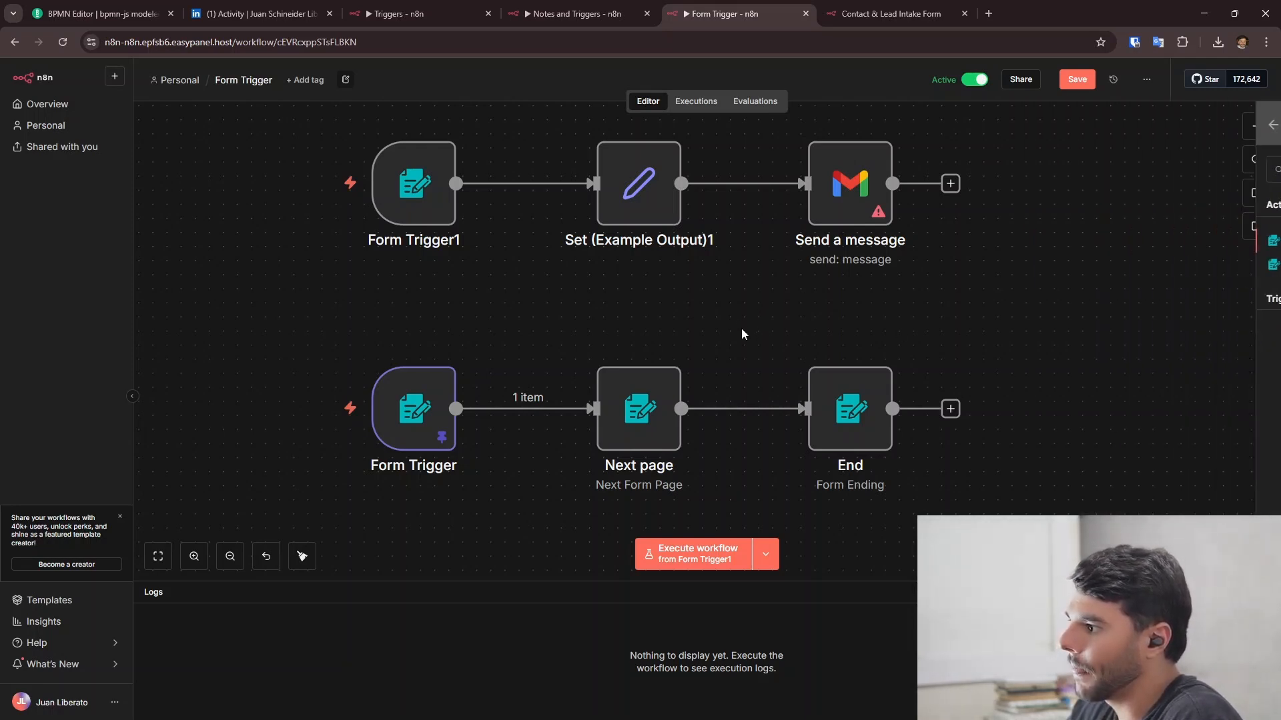
pyautogui.moveTo(743, 334); pyautogui.dragTo(705, 243)
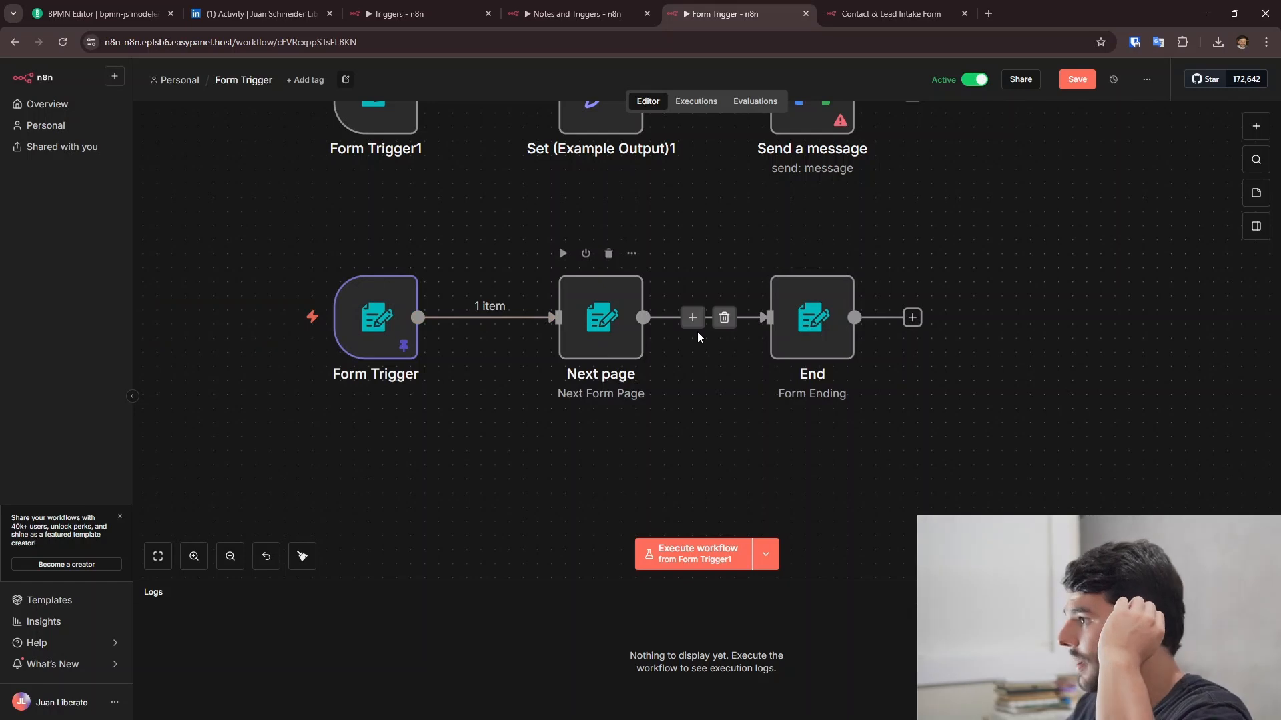
# - Review the Next page node and the End node's 'Finished' completion title
pyautogui.doubleClick(642, 359)
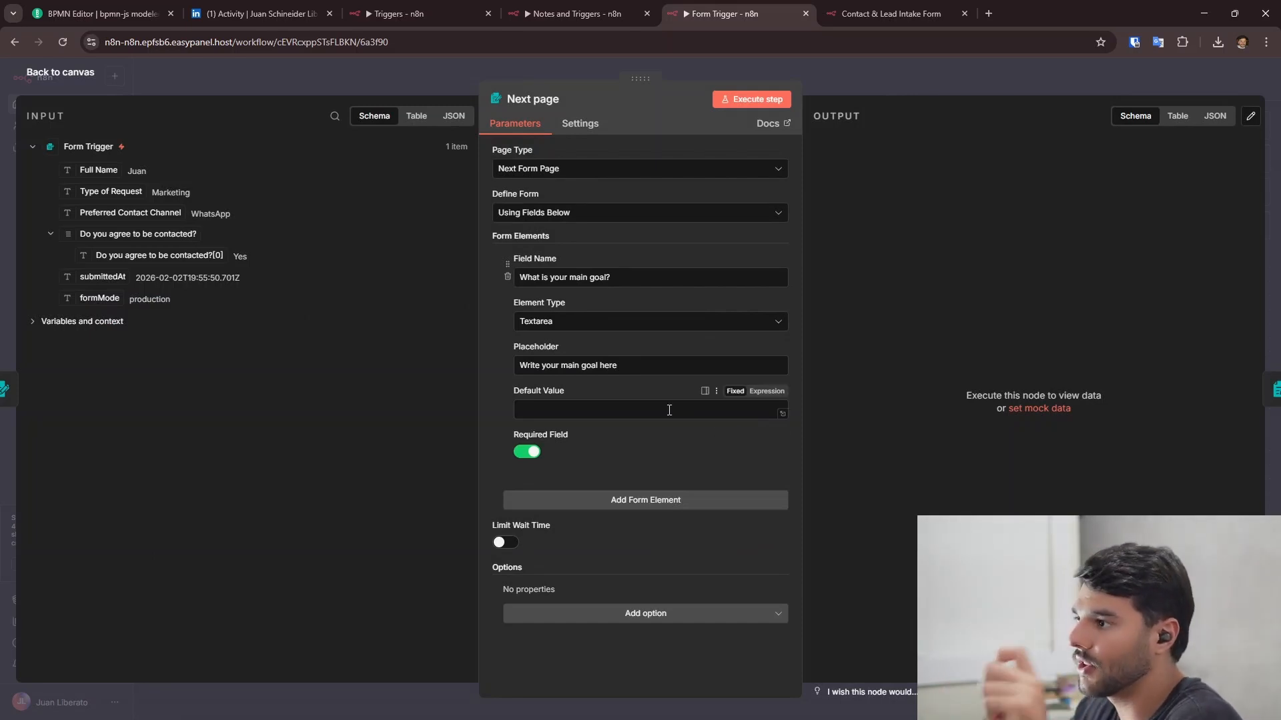
pyautogui.click(68, 74)
pyautogui.doubleClick(812, 317)
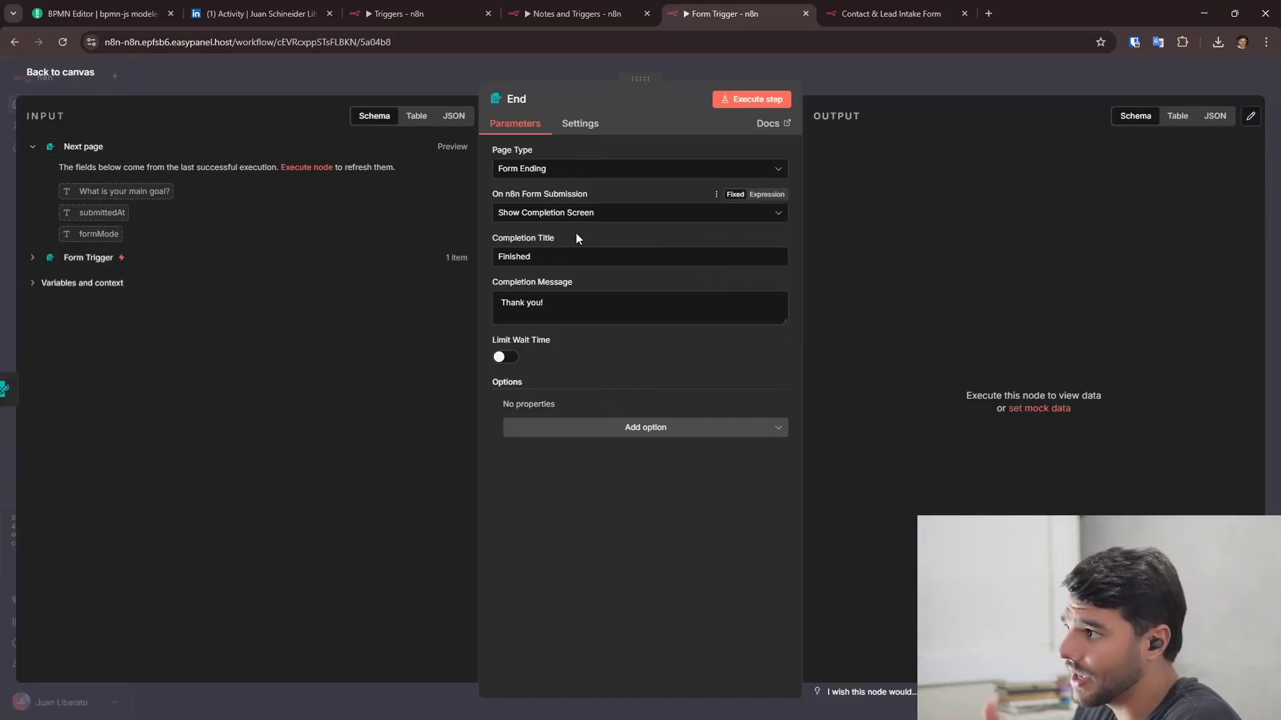
pyautogui.click(532, 256)
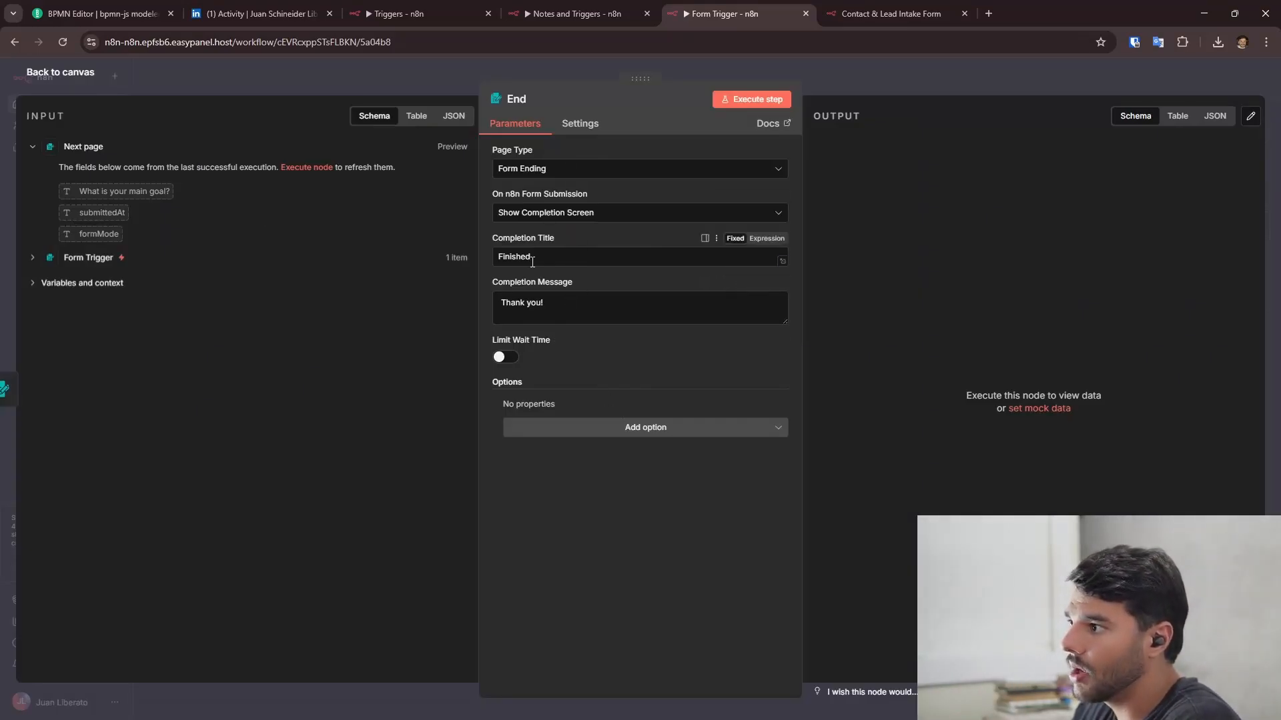
pyautogui.click(92, 75)
# - Copy the Form Trigger node's production URL and open a new tab
pyautogui.doubleClick(366, 331)
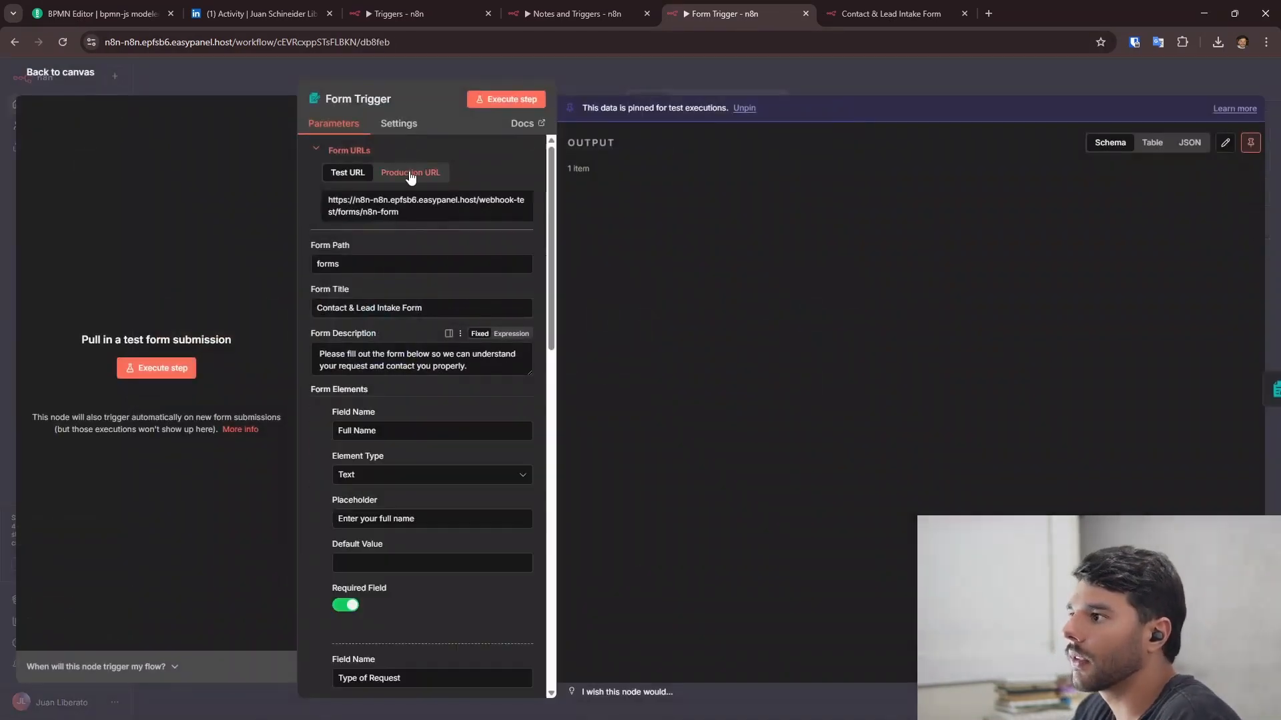
pyautogui.click(420, 172)
pyautogui.click(481, 212)
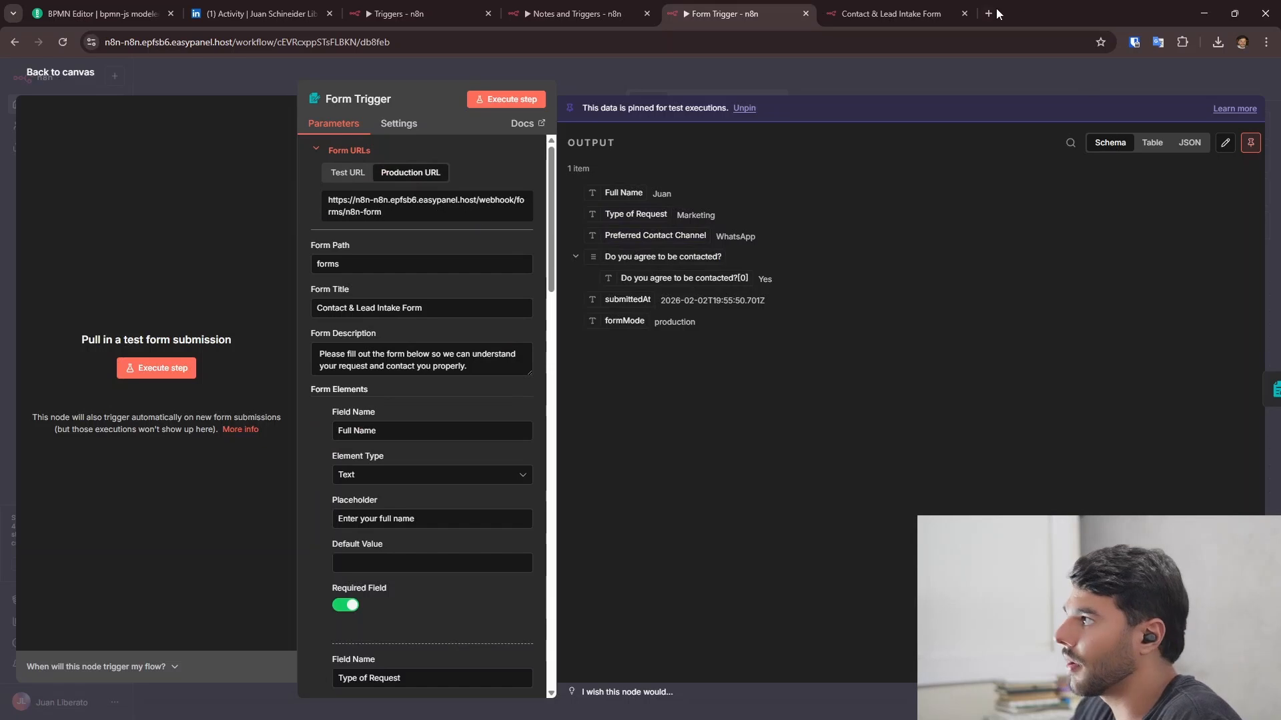
pyautogui.click(990, 12)
# - Load the production form URL and enter the requester's full name
pyautogui.press('Return')
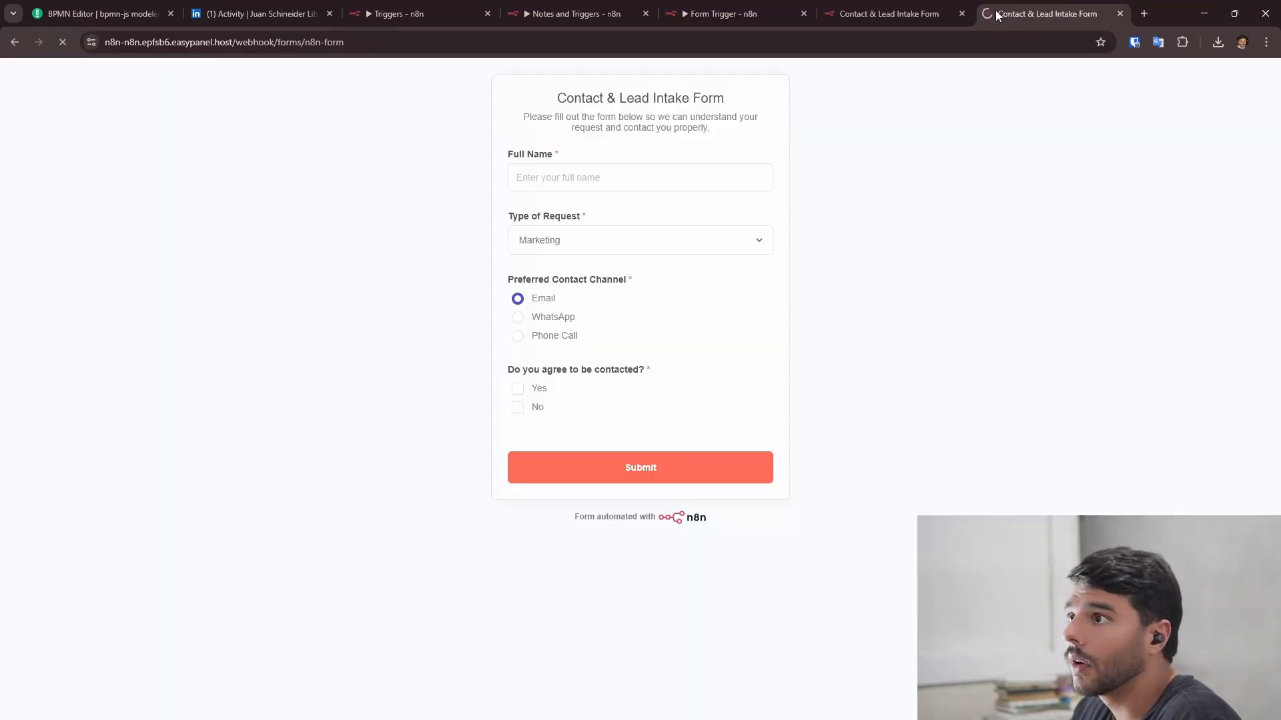
pyautogui.click(638, 188)
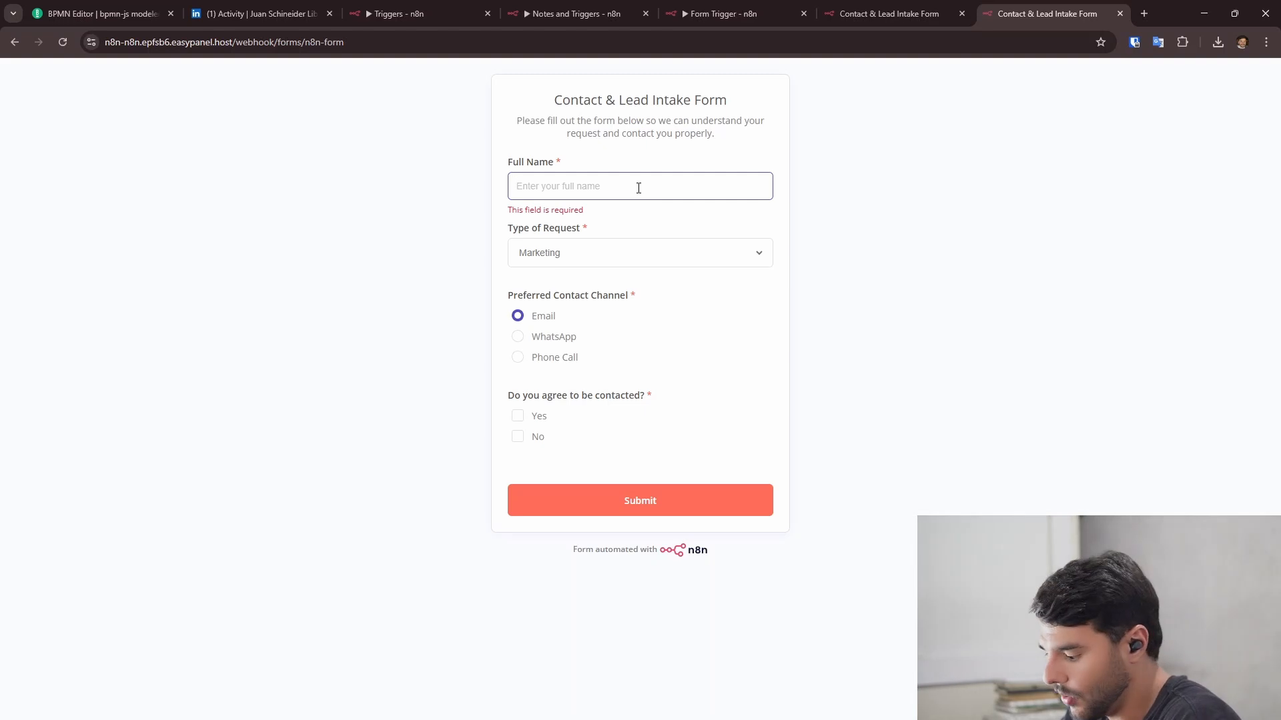
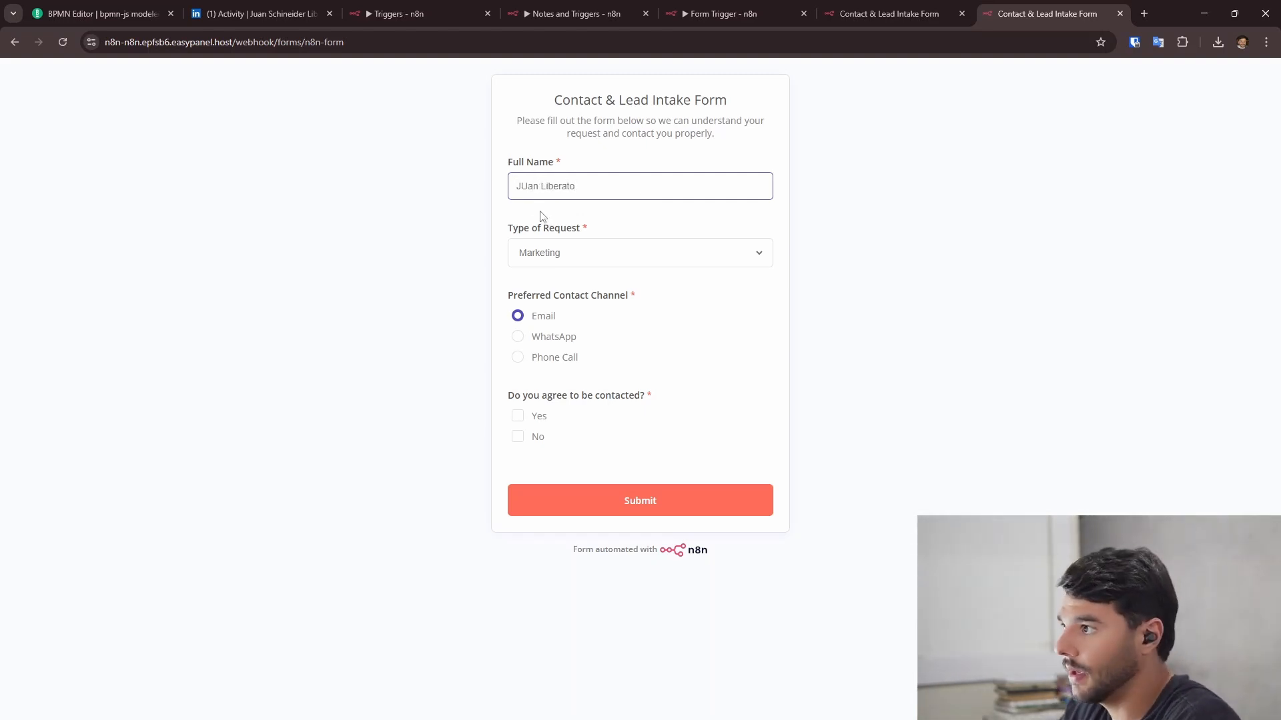
pyautogui.tripleClick(583, 181)
pyautogui.write('J')
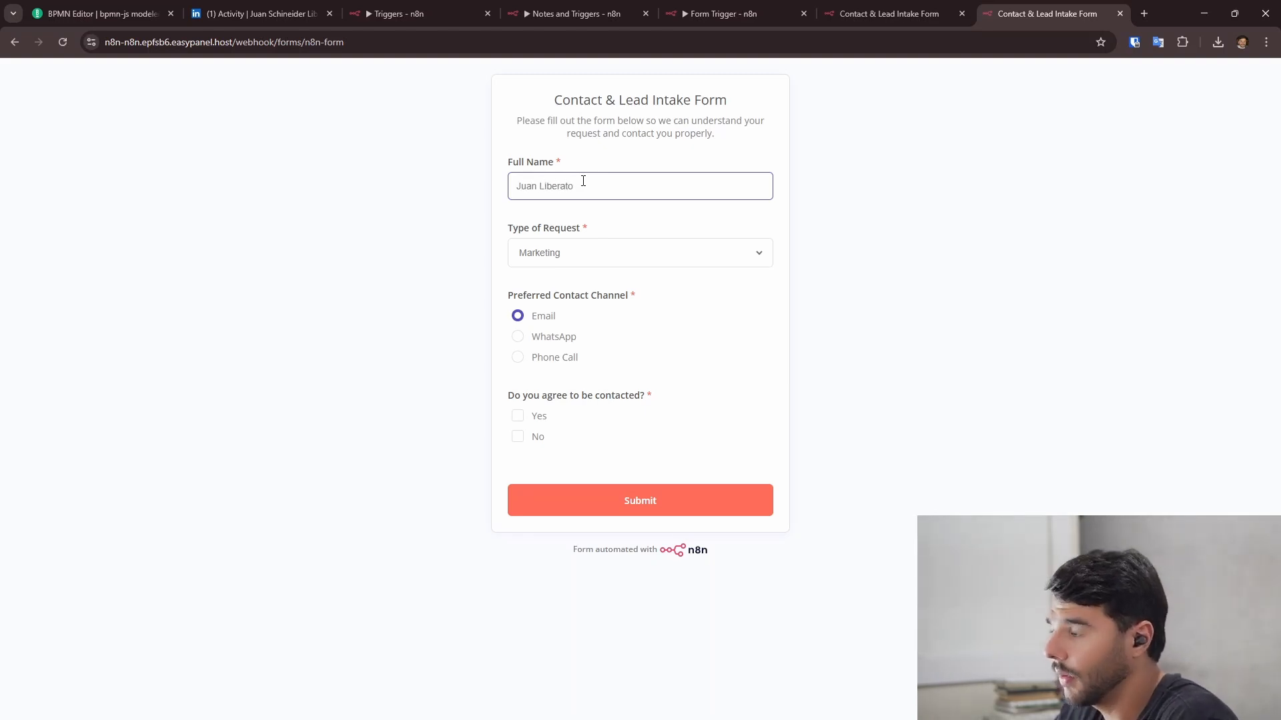
# - Choose Sales as request type and WhatsApp as contact channel, consent, and submit the first page
pyautogui.click(610, 257)
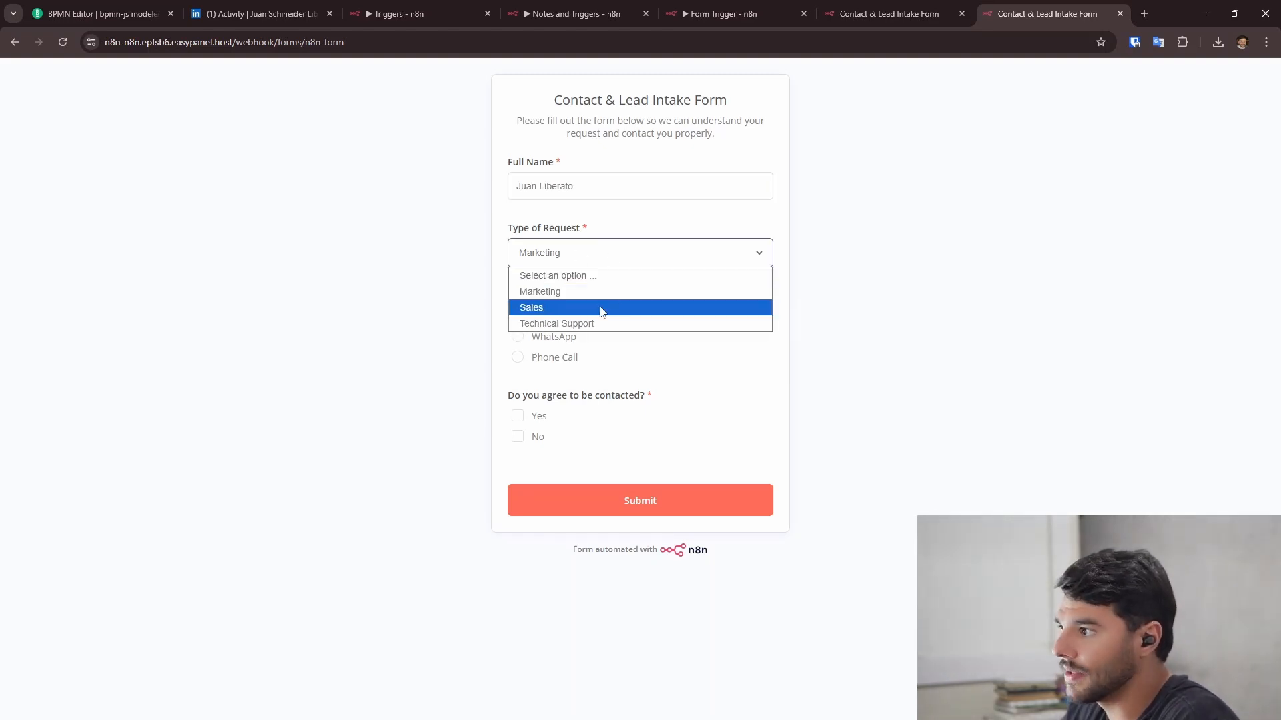
pyautogui.click(603, 308)
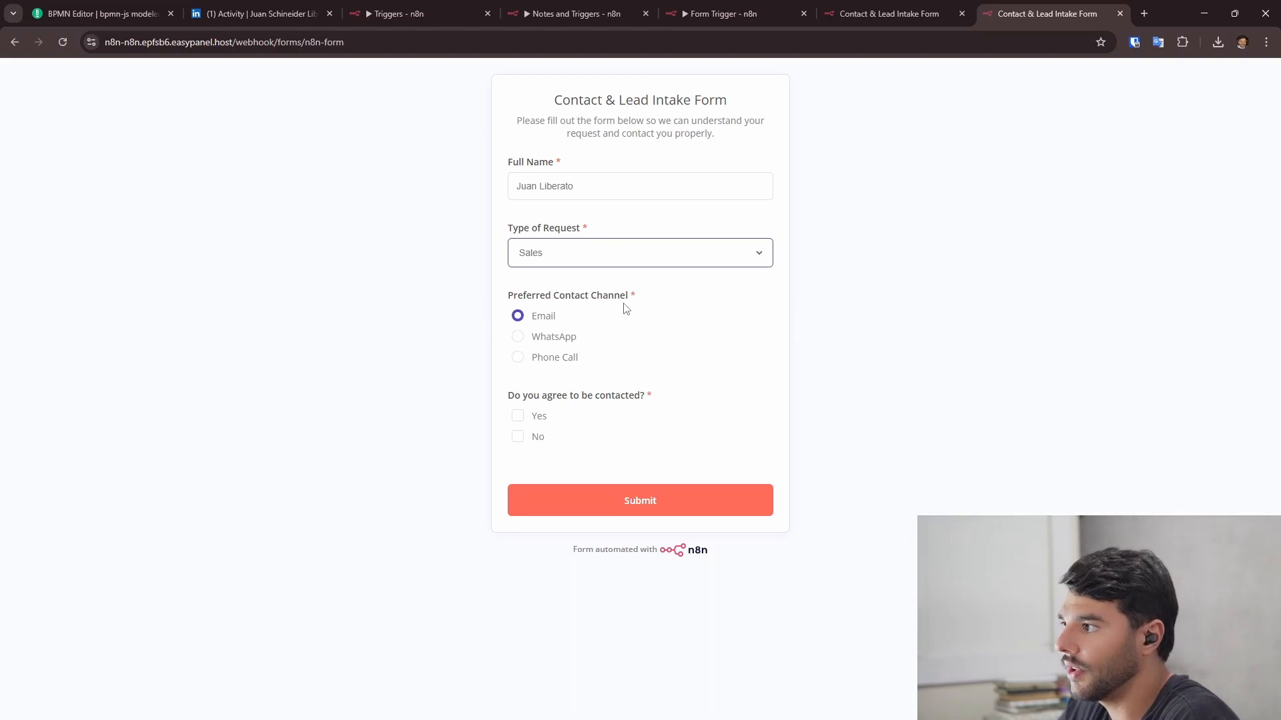
pyautogui.click(560, 339)
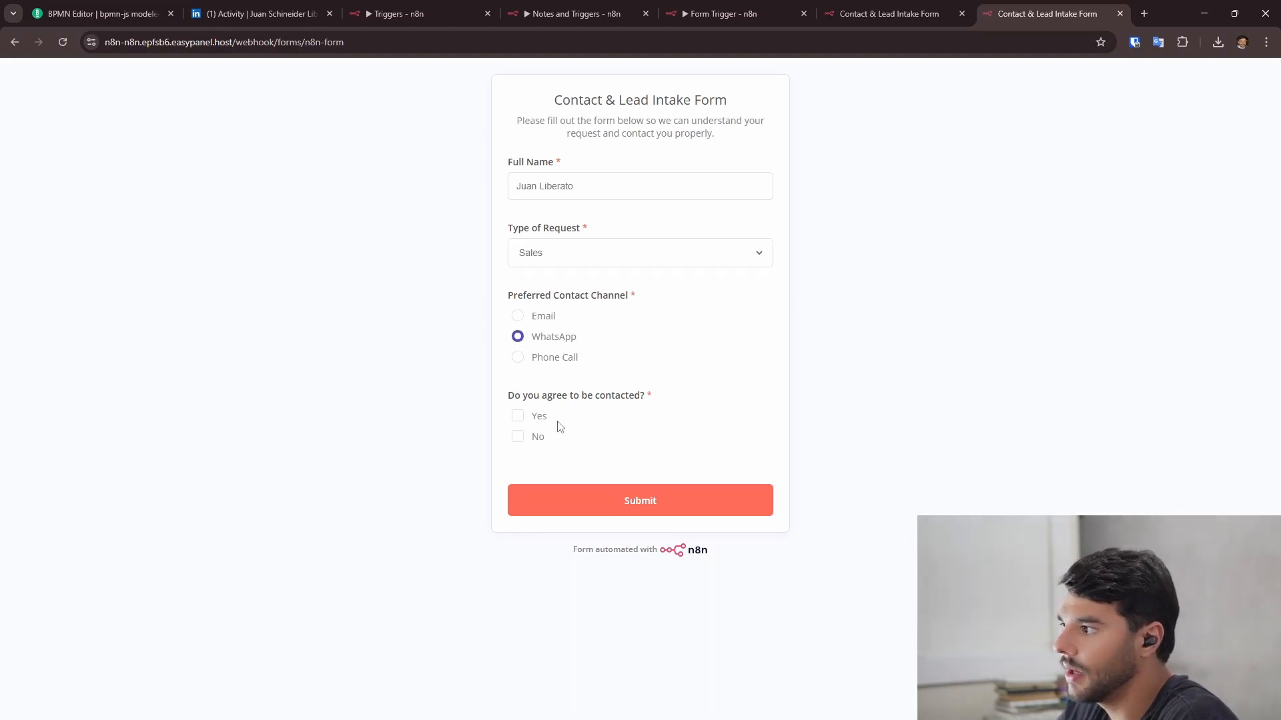
pyautogui.click(518, 418)
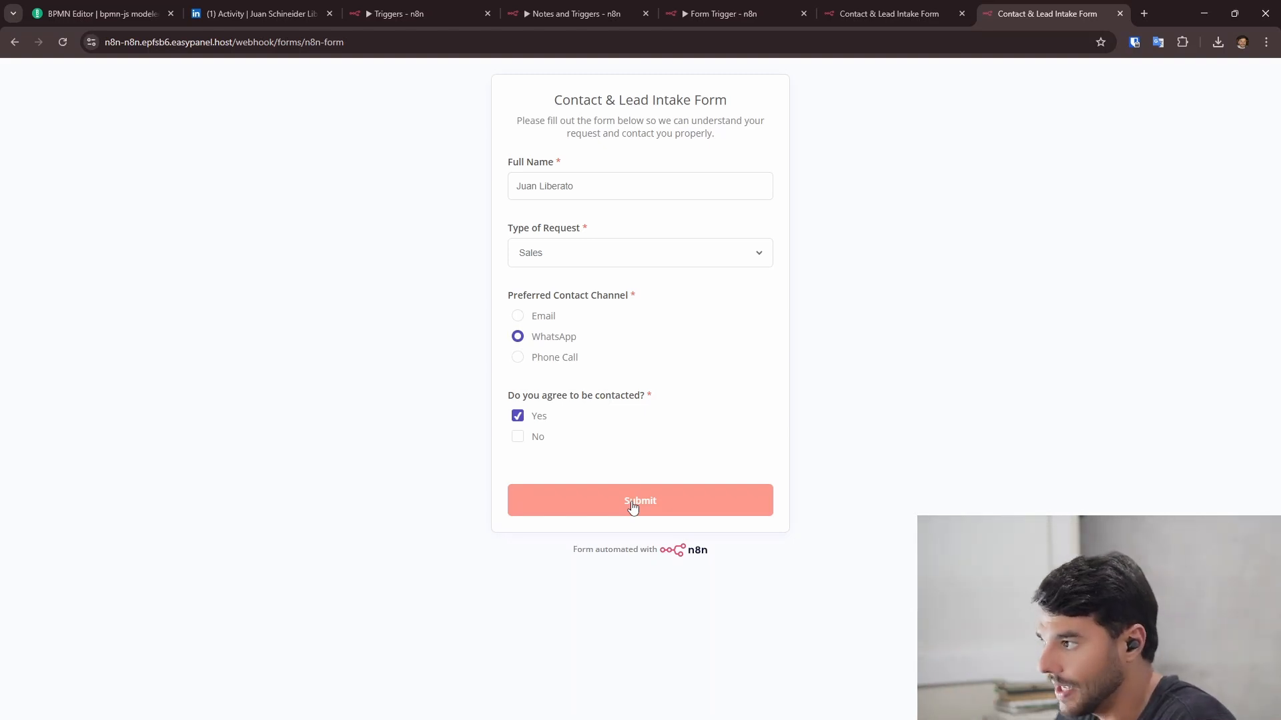
pyautogui.click(633, 507)
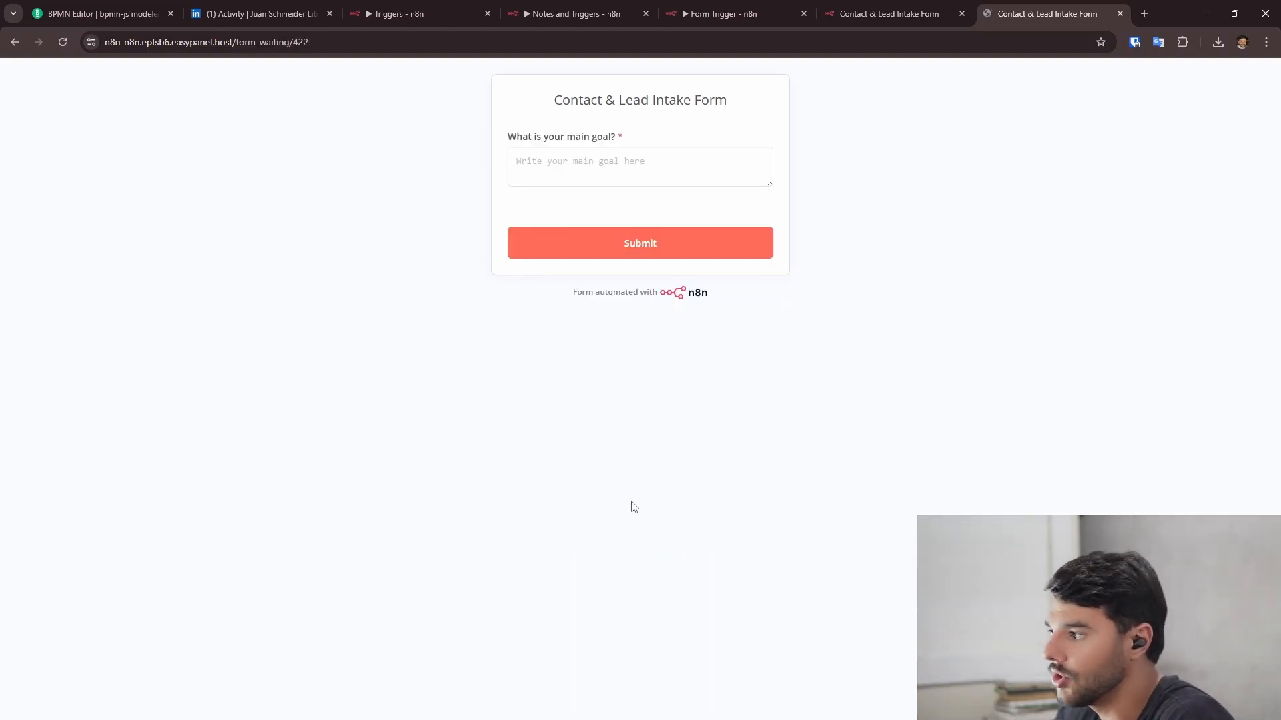
# - Answer the main goal with 'My goal is to get more money' and submit
pyautogui.click(536, 156)
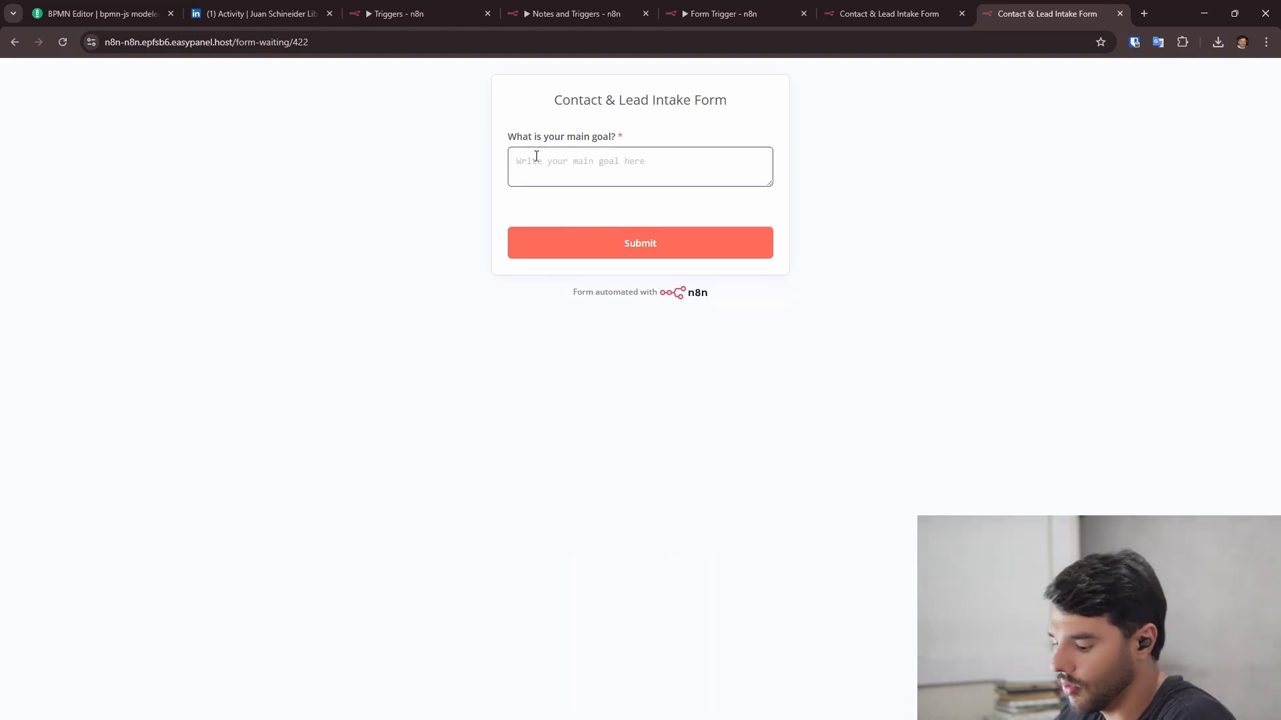
pyautogui.write('My goal is to')
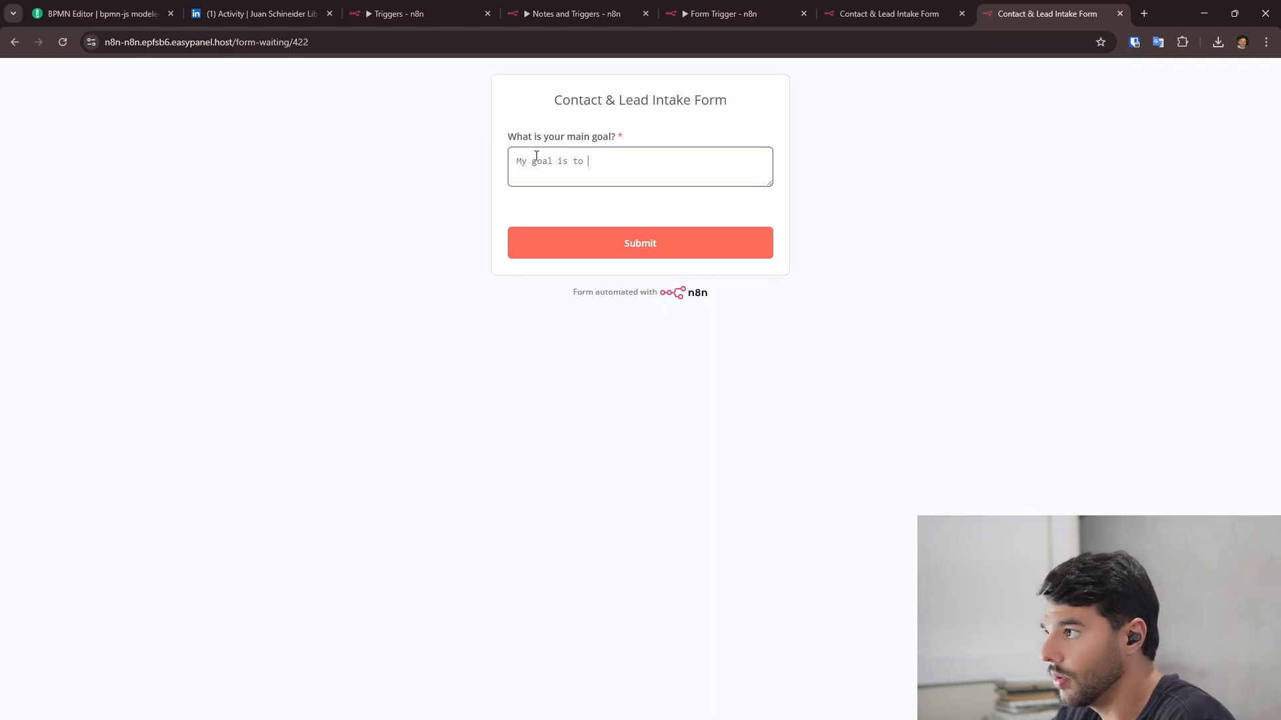
pyautogui.write(' get more mo')
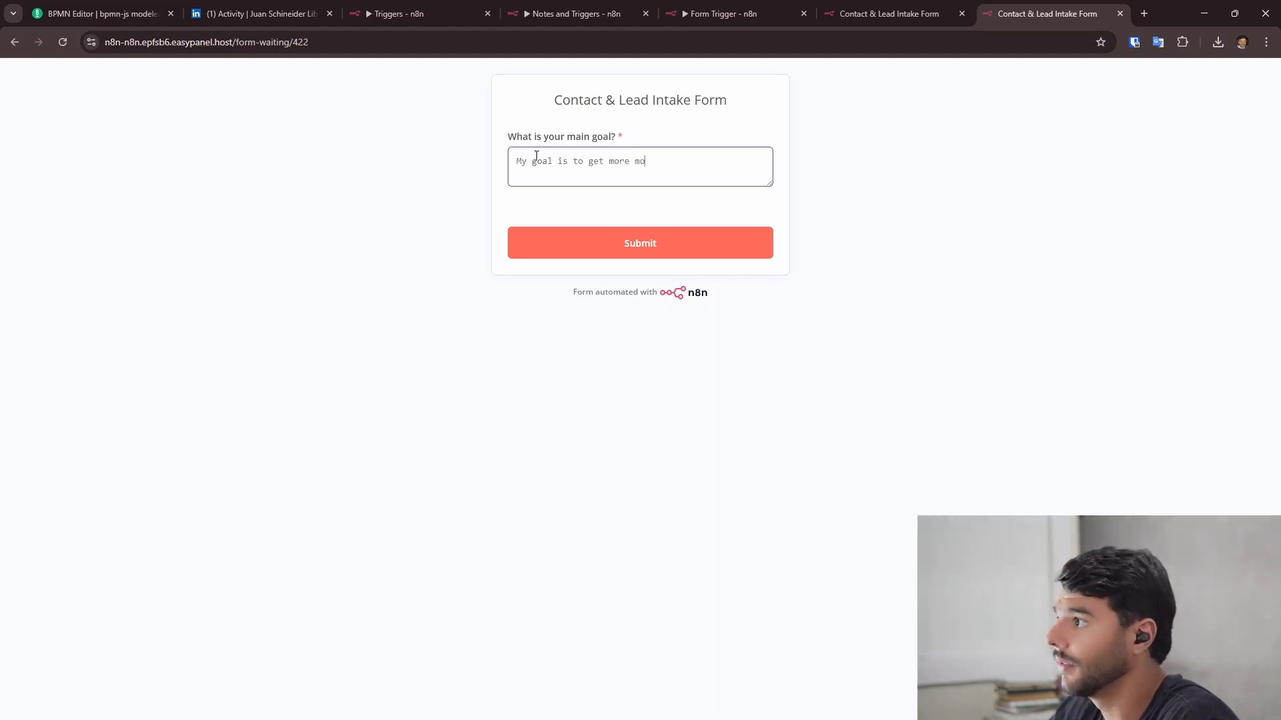
pyautogui.write('ney')
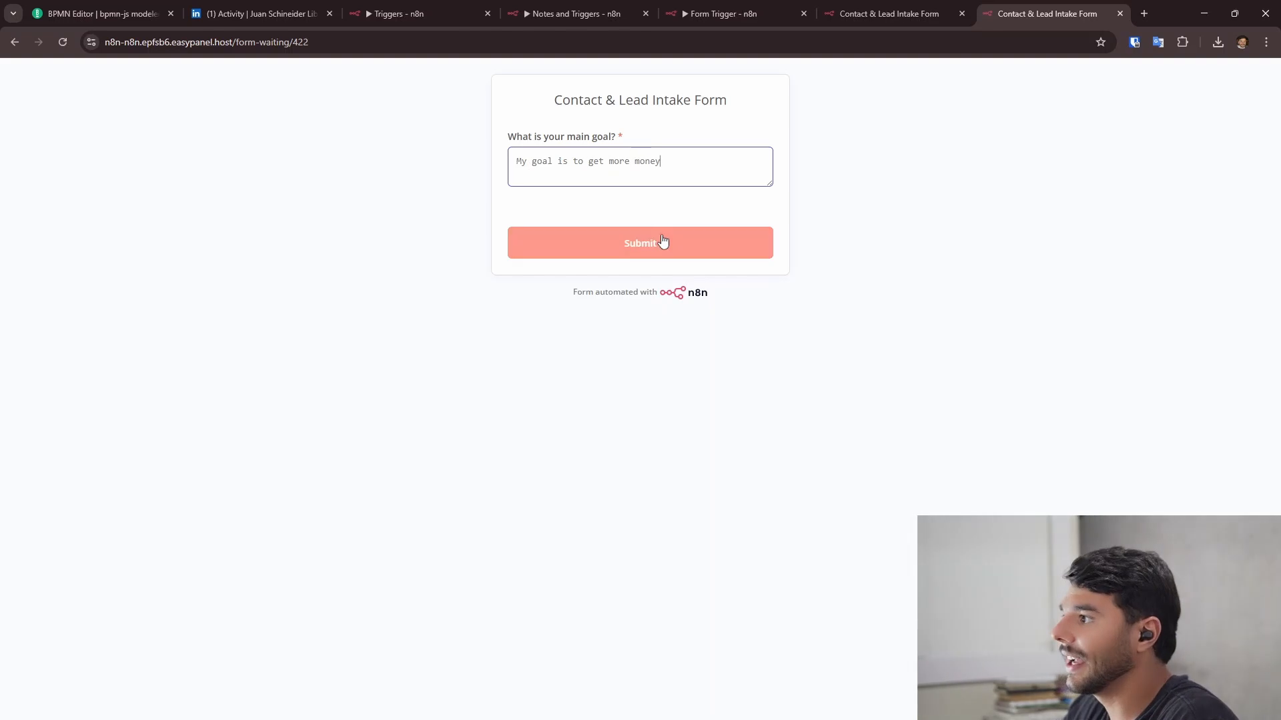
pyautogui.click(657, 234)
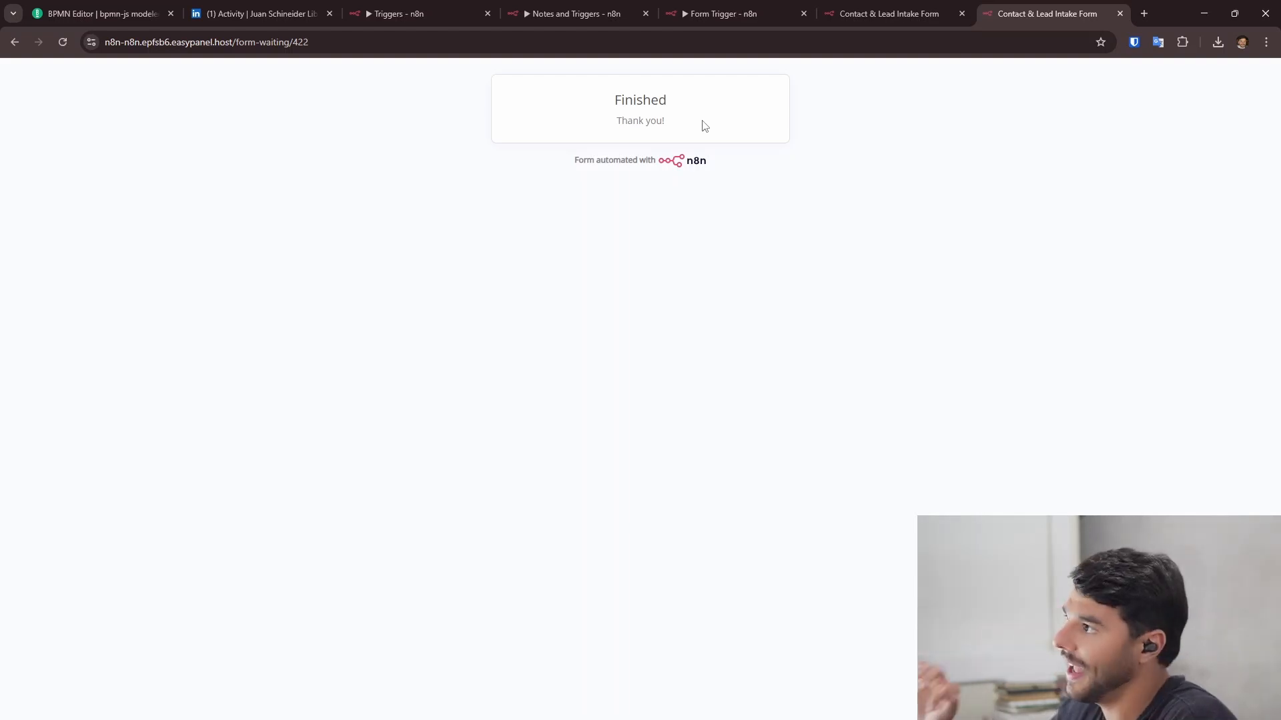
# - Return to the workflow canvas and centre the Form Trigger, Next page and End nodes
pyautogui.click(856, 8)
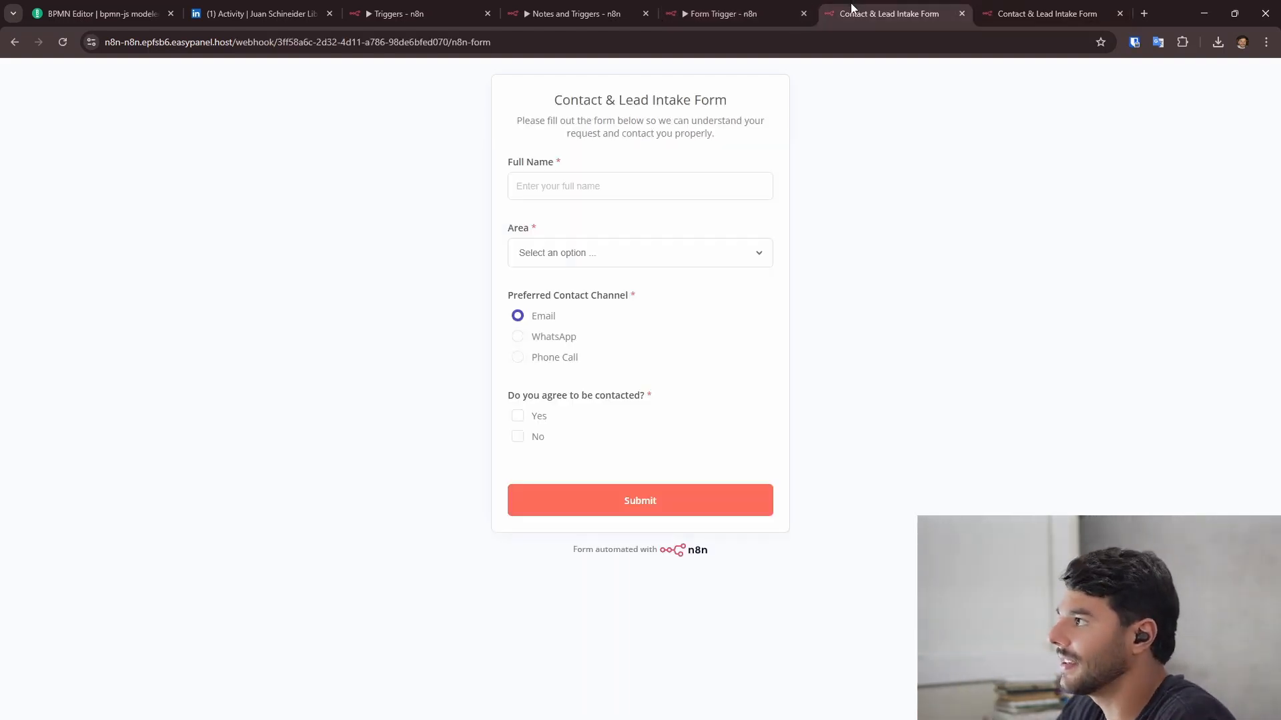
pyautogui.click(748, 8)
pyautogui.click(98, 75)
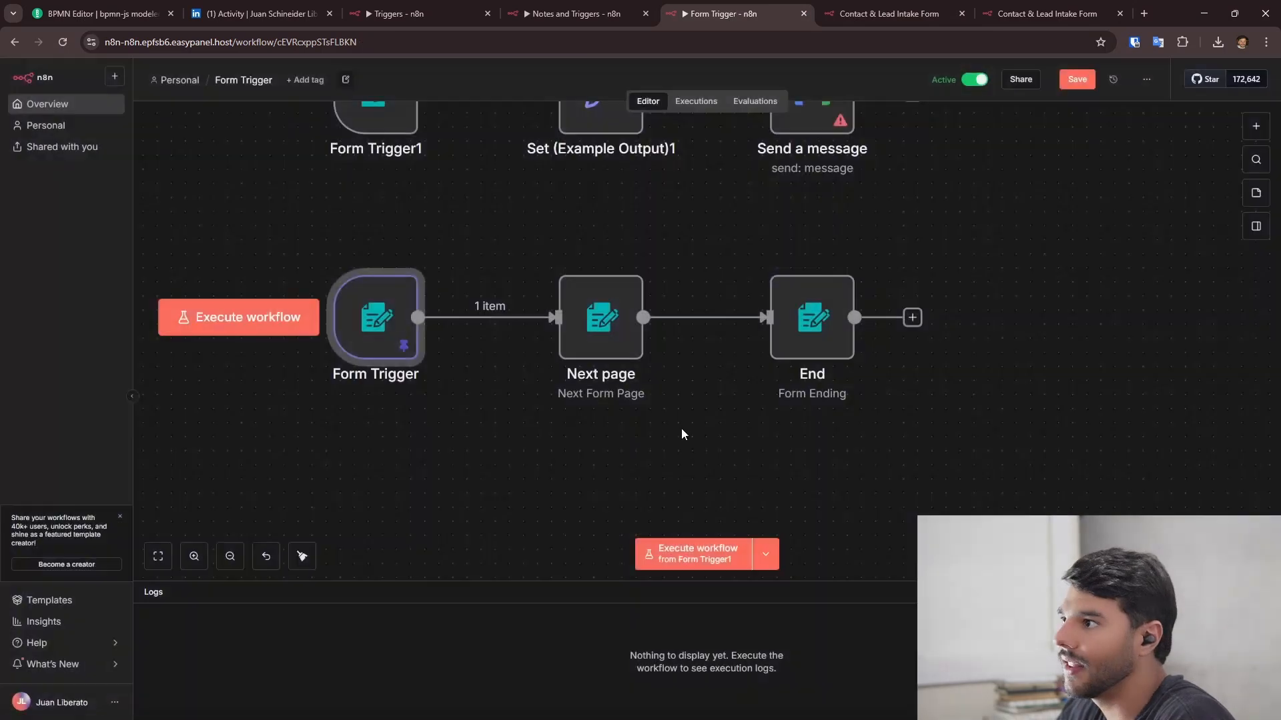
pyautogui.moveTo(808, 384); pyautogui.dragTo(827, 354)
pyautogui.moveTo(435, 406); pyautogui.dragTo(382, 460)
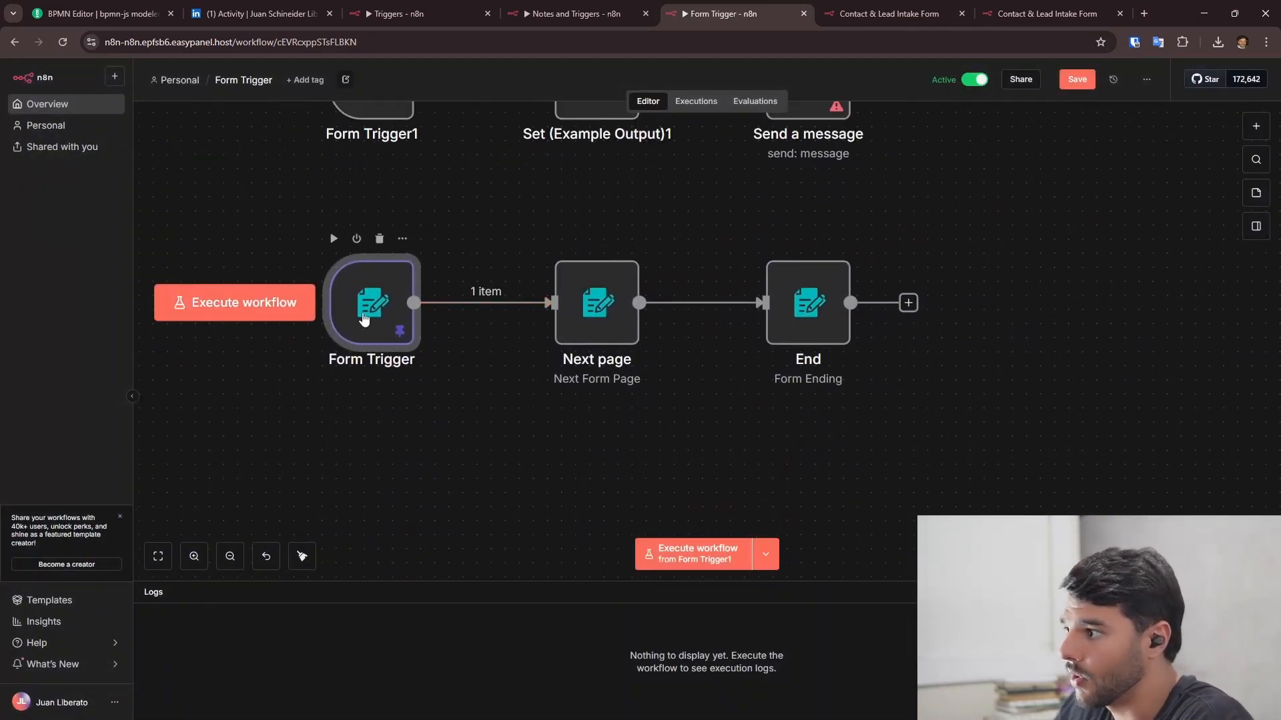
pyautogui.click(934, 395)
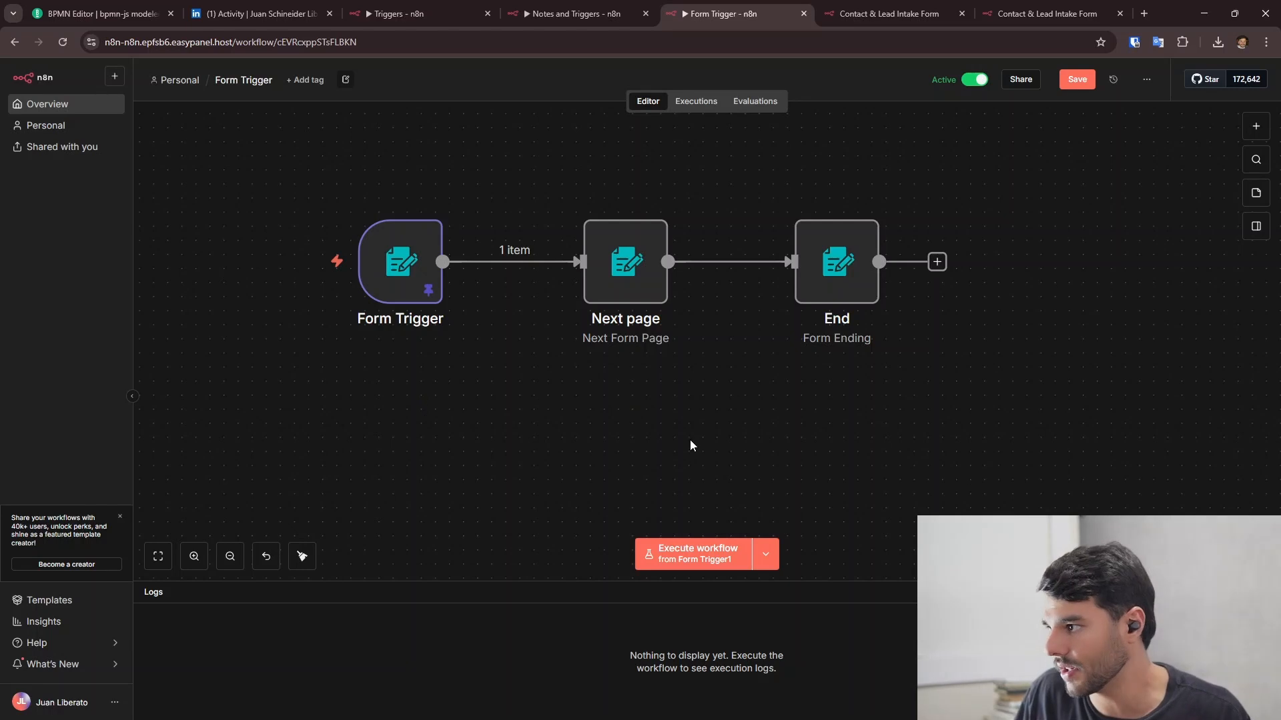
pyautogui.moveTo(718, 432); pyautogui.dragTo(665, 445)
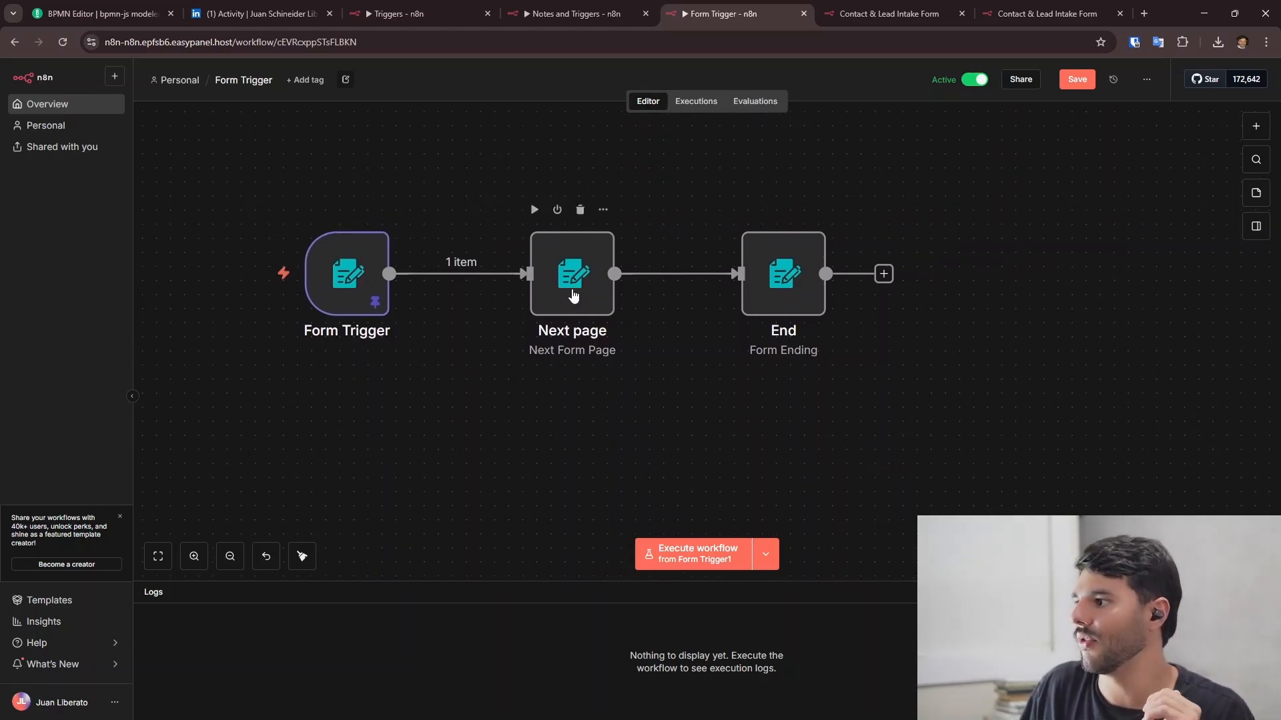